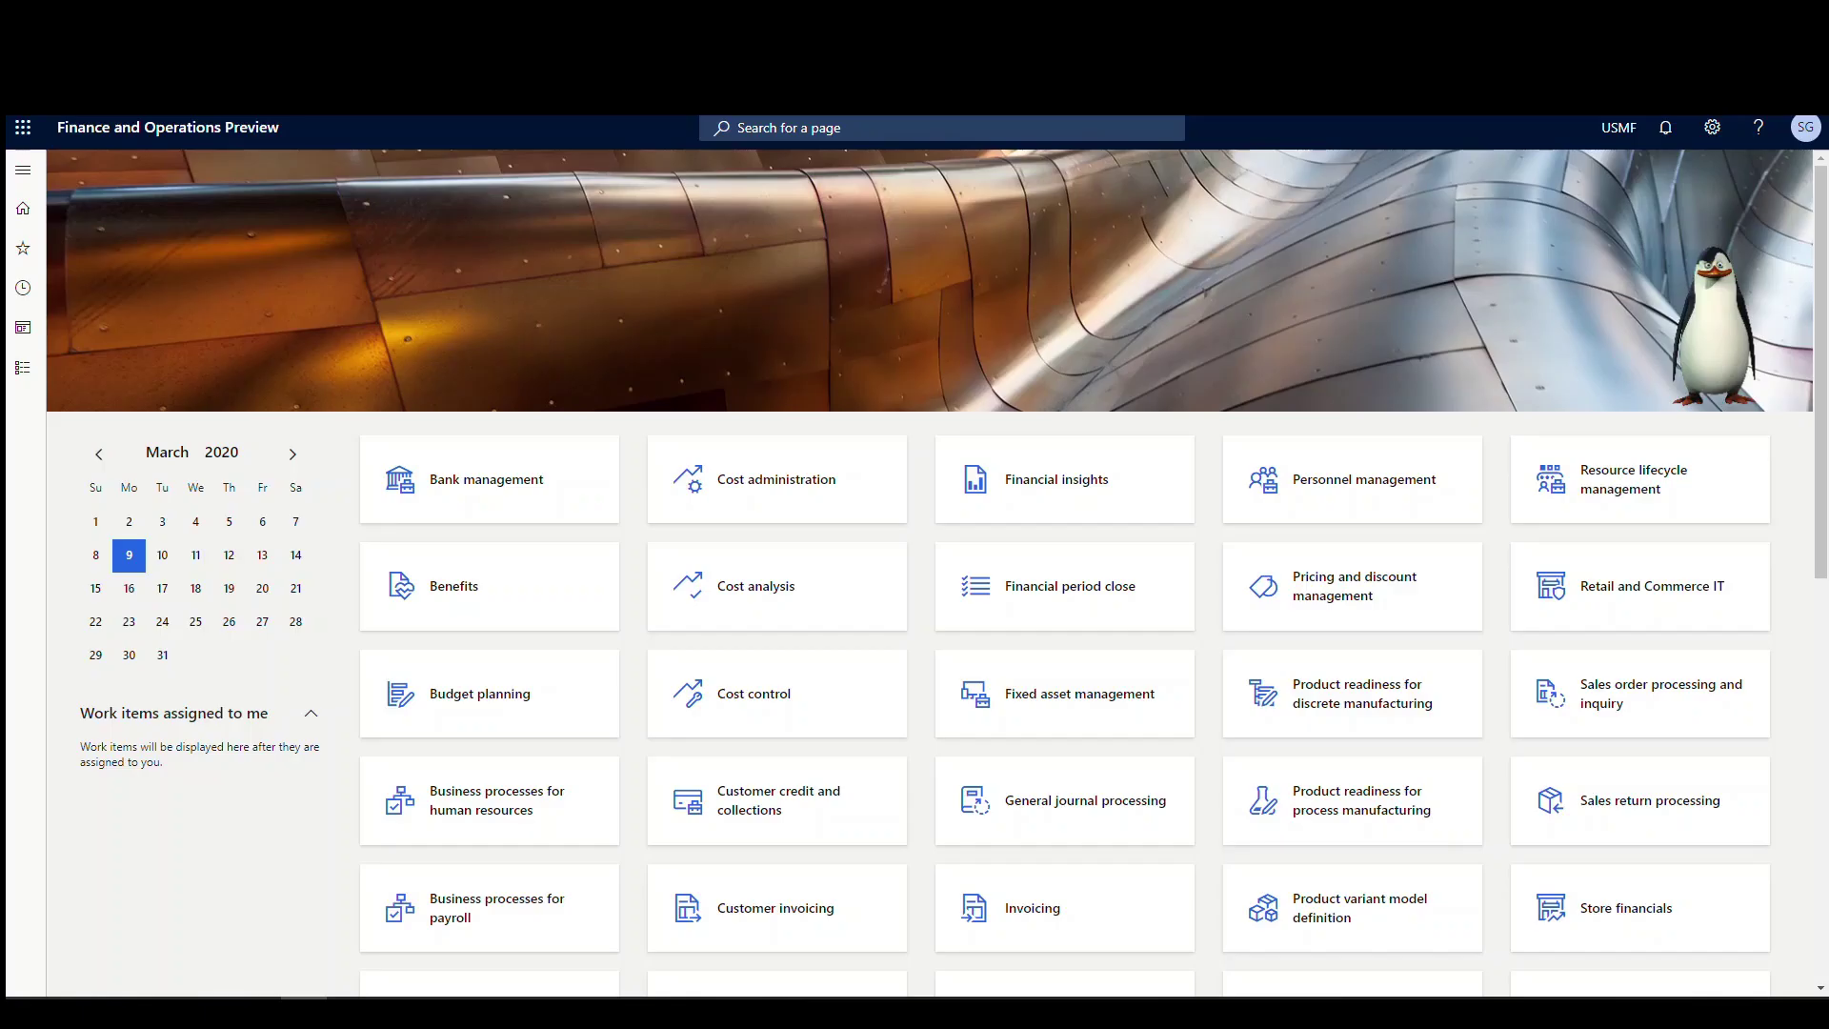
In Warehouse management mobile device menu items, open Sales Picking and check that Group pick is on
click(22, 175)
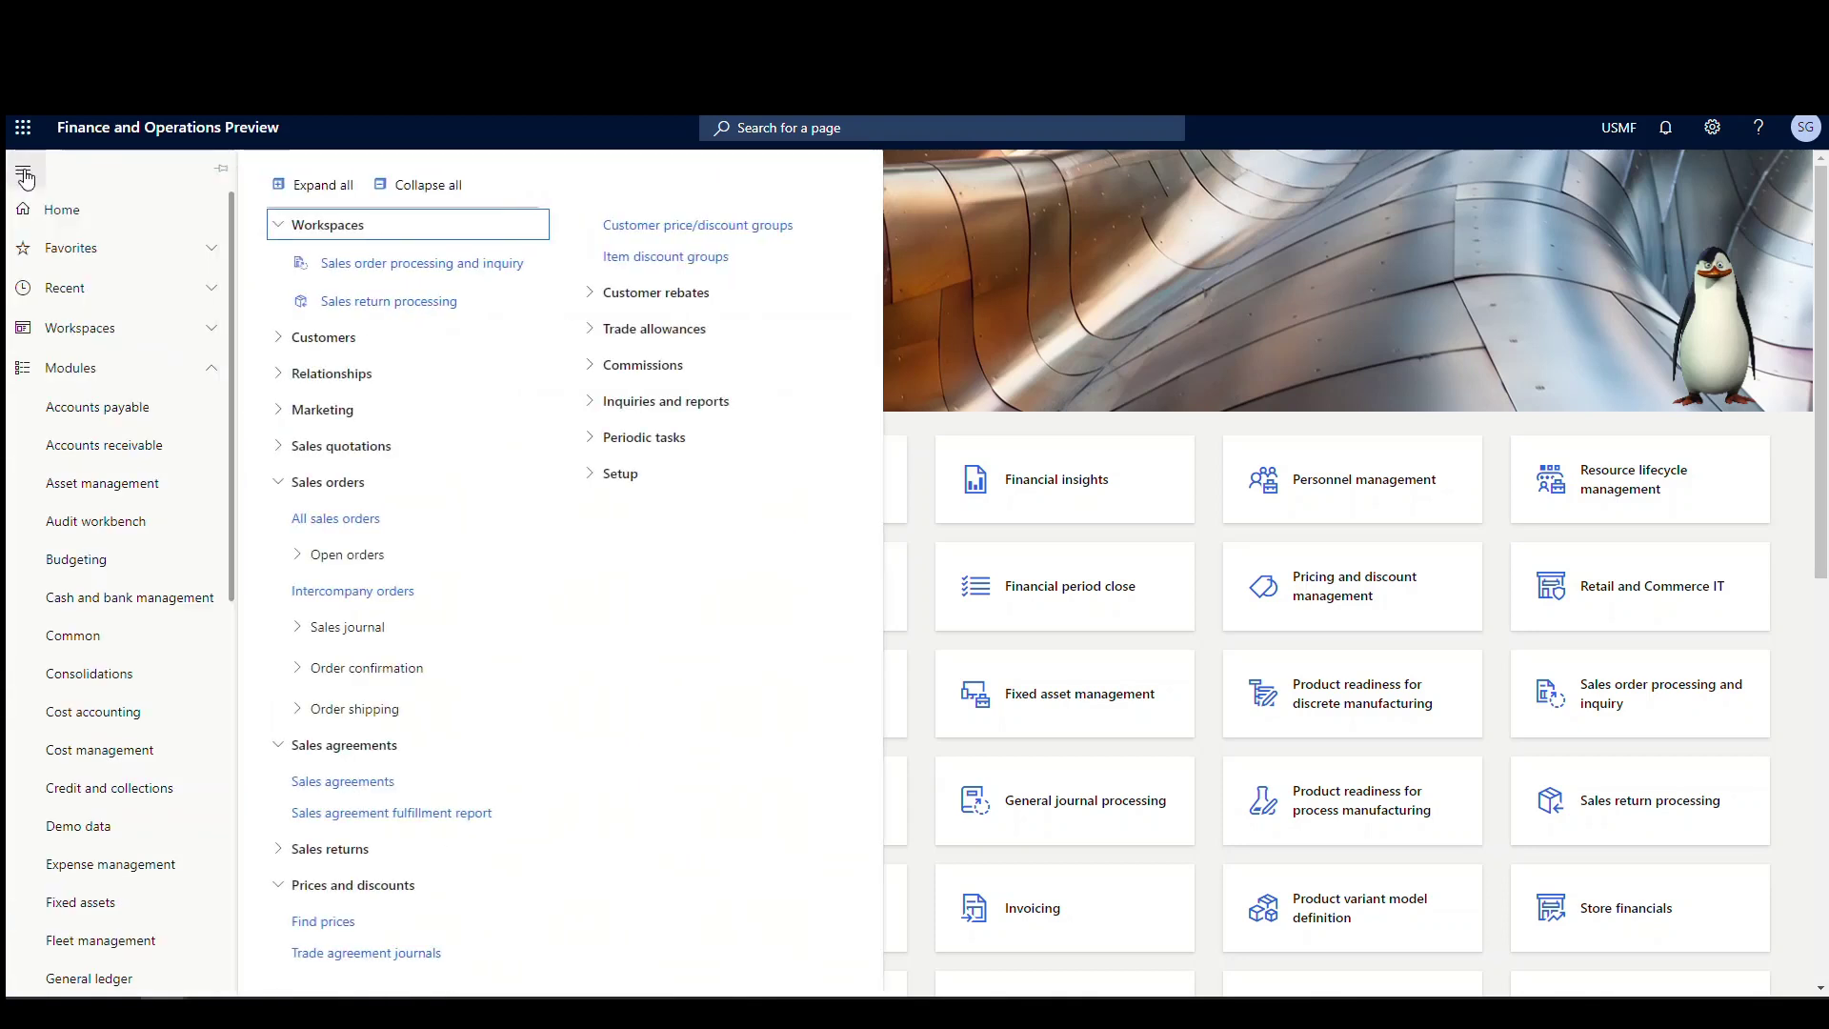
scroll(131, 422, down, 5)
scroll(131, 422, down, 2)
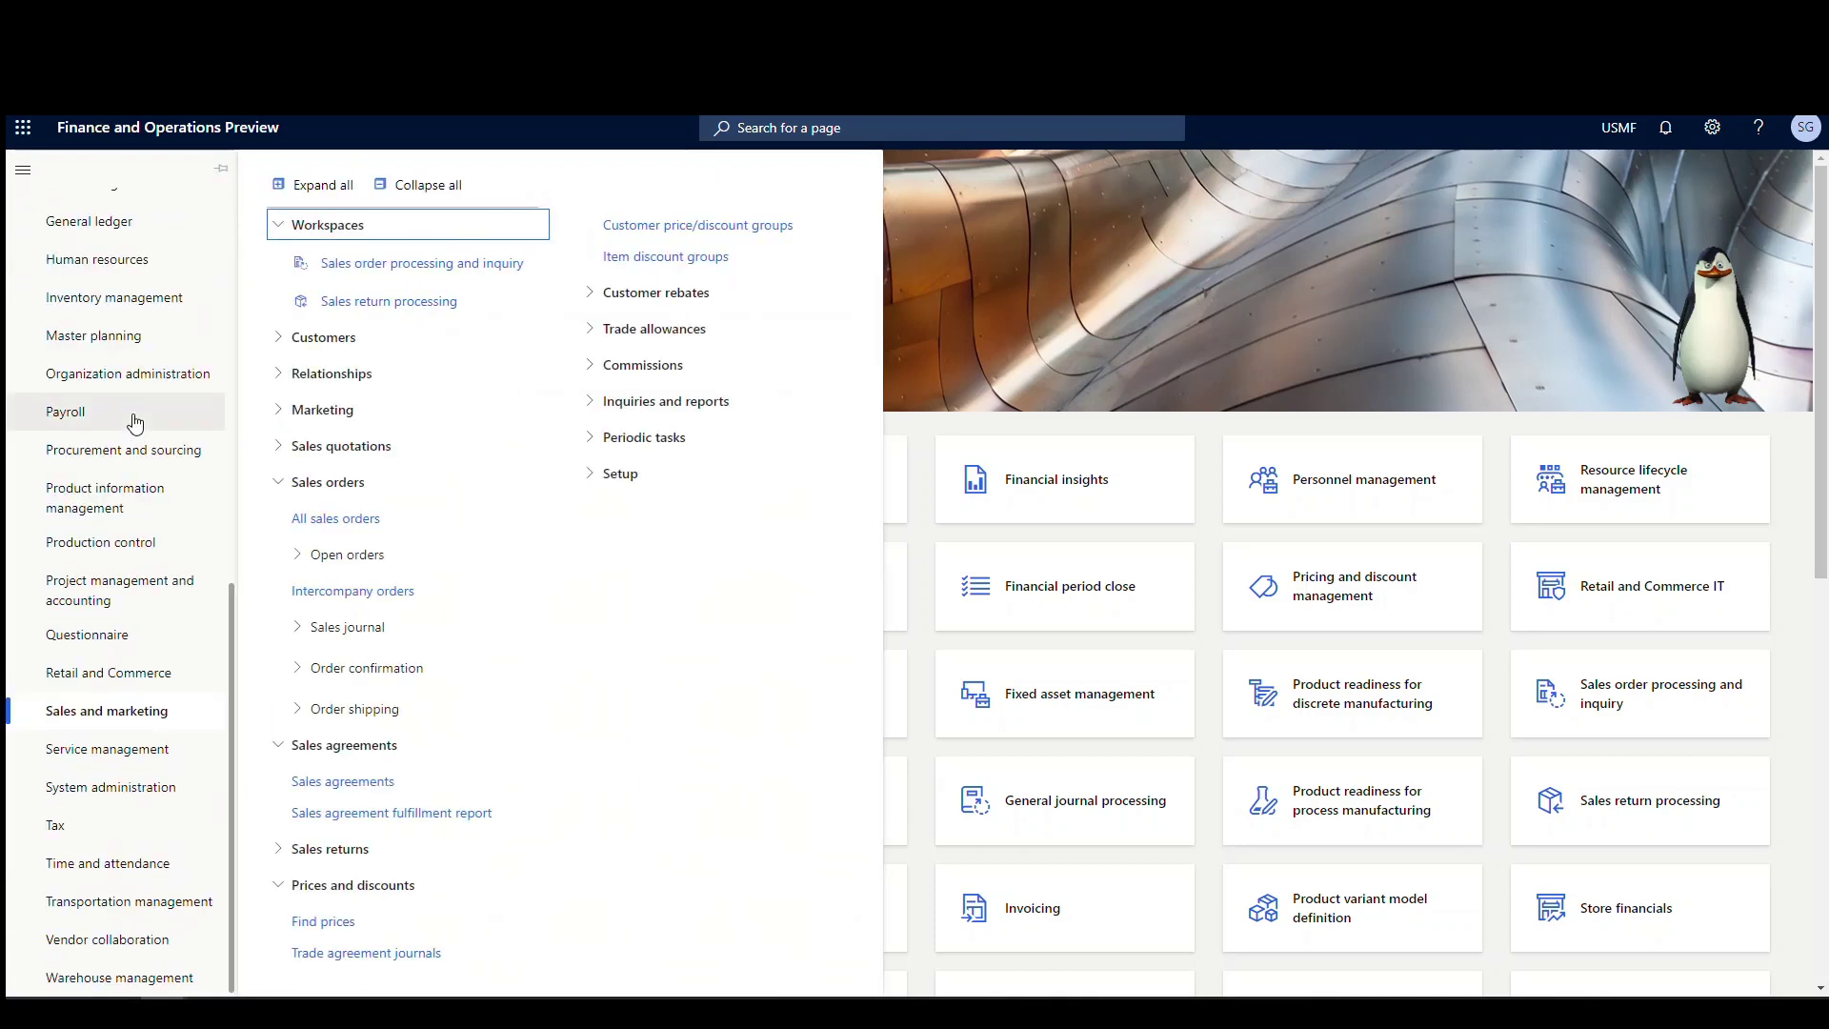
click(165, 988)
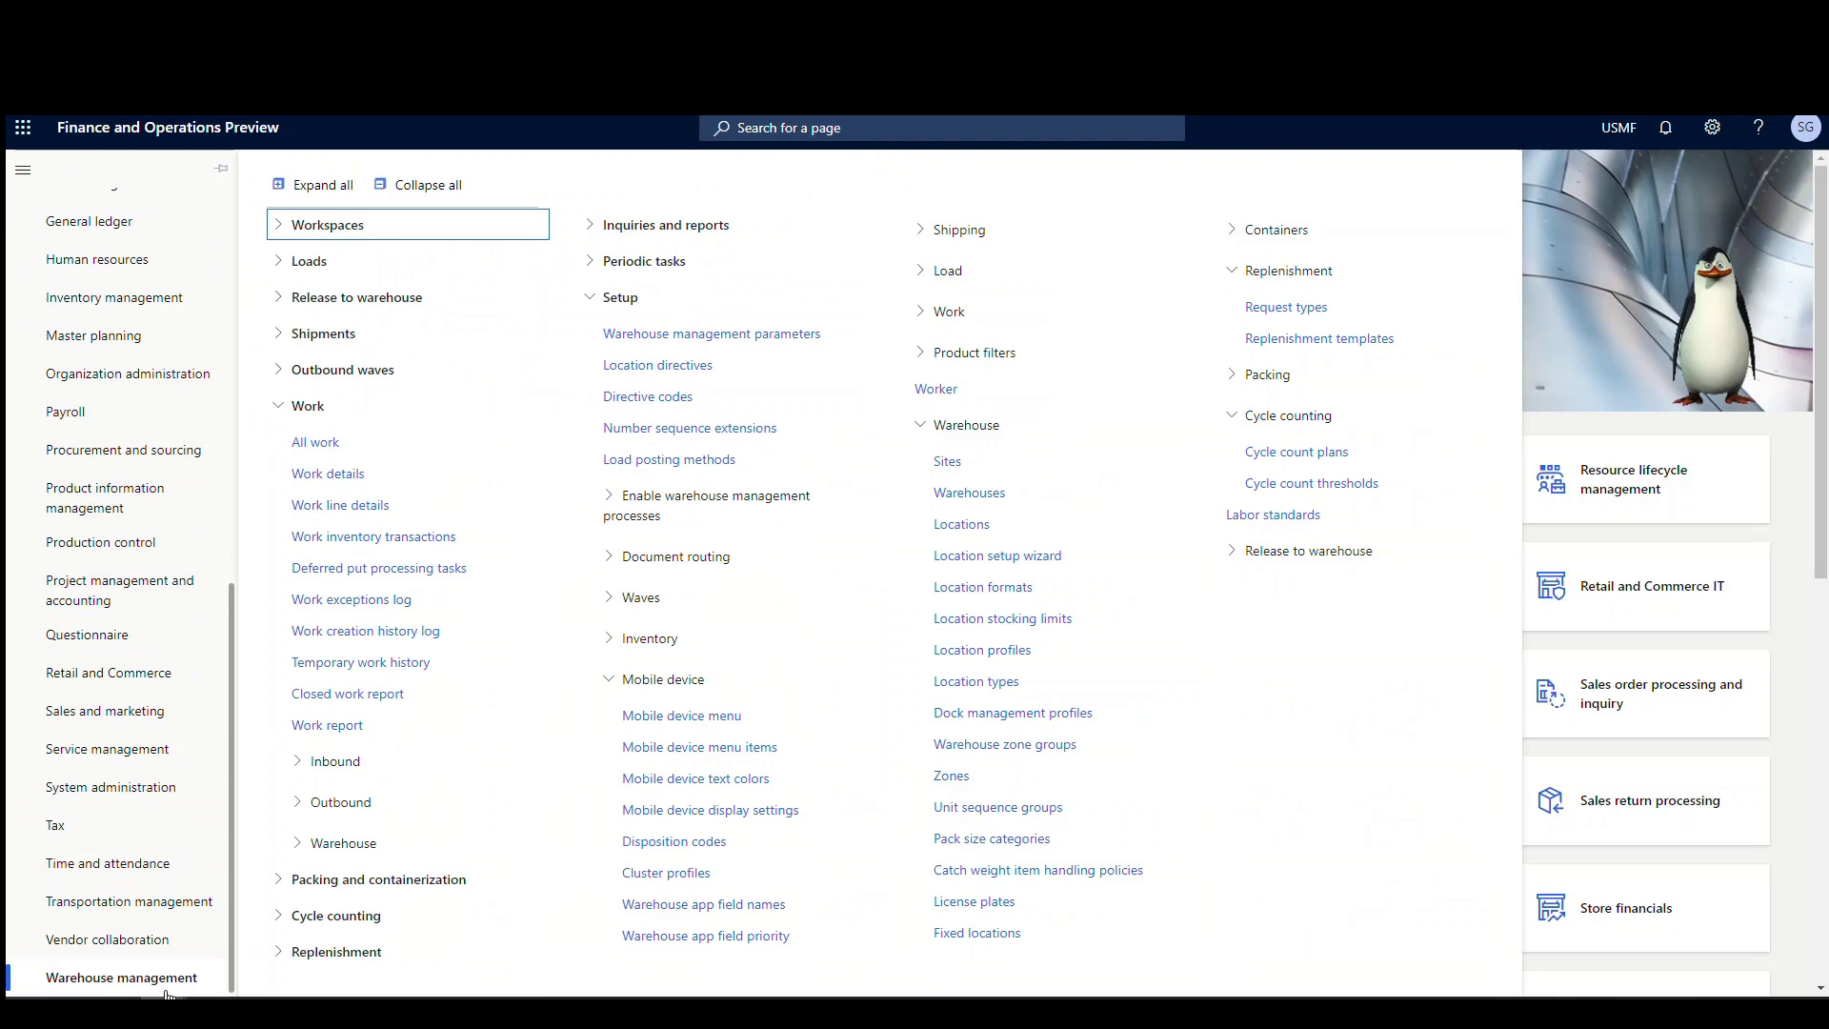
click(717, 748)
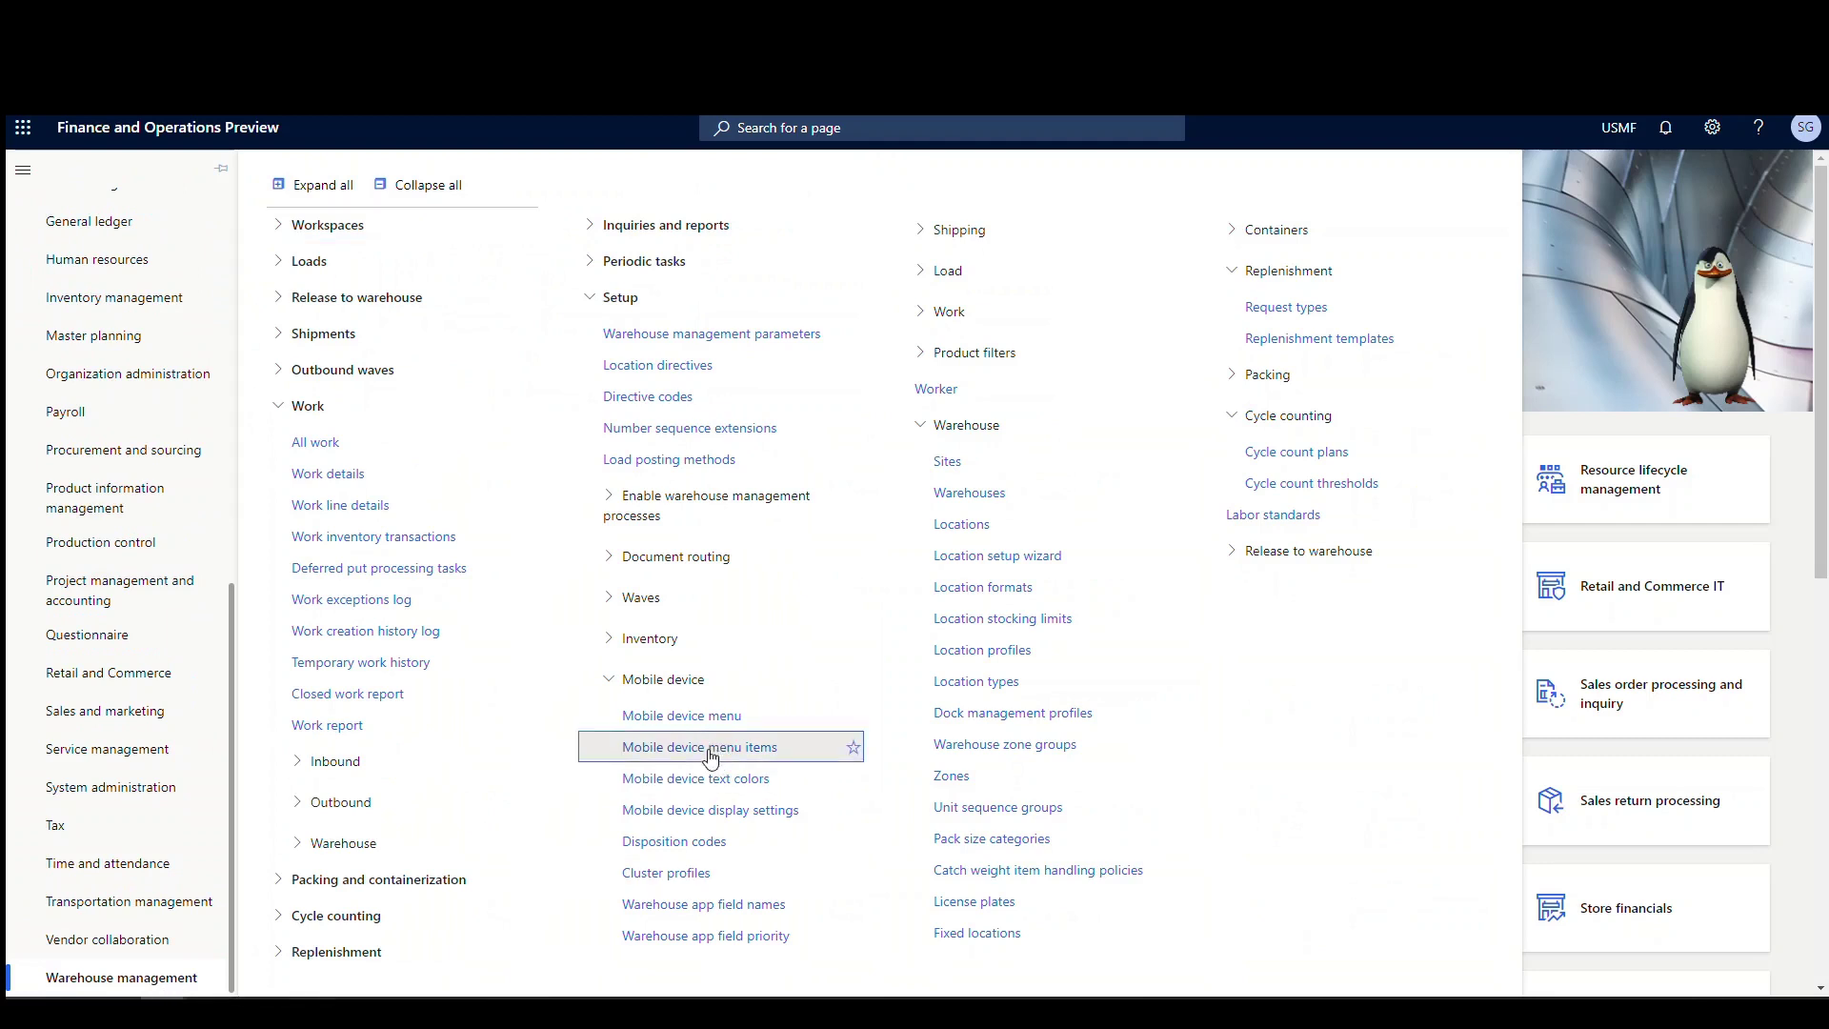
scroll(256, 572, down, 15)
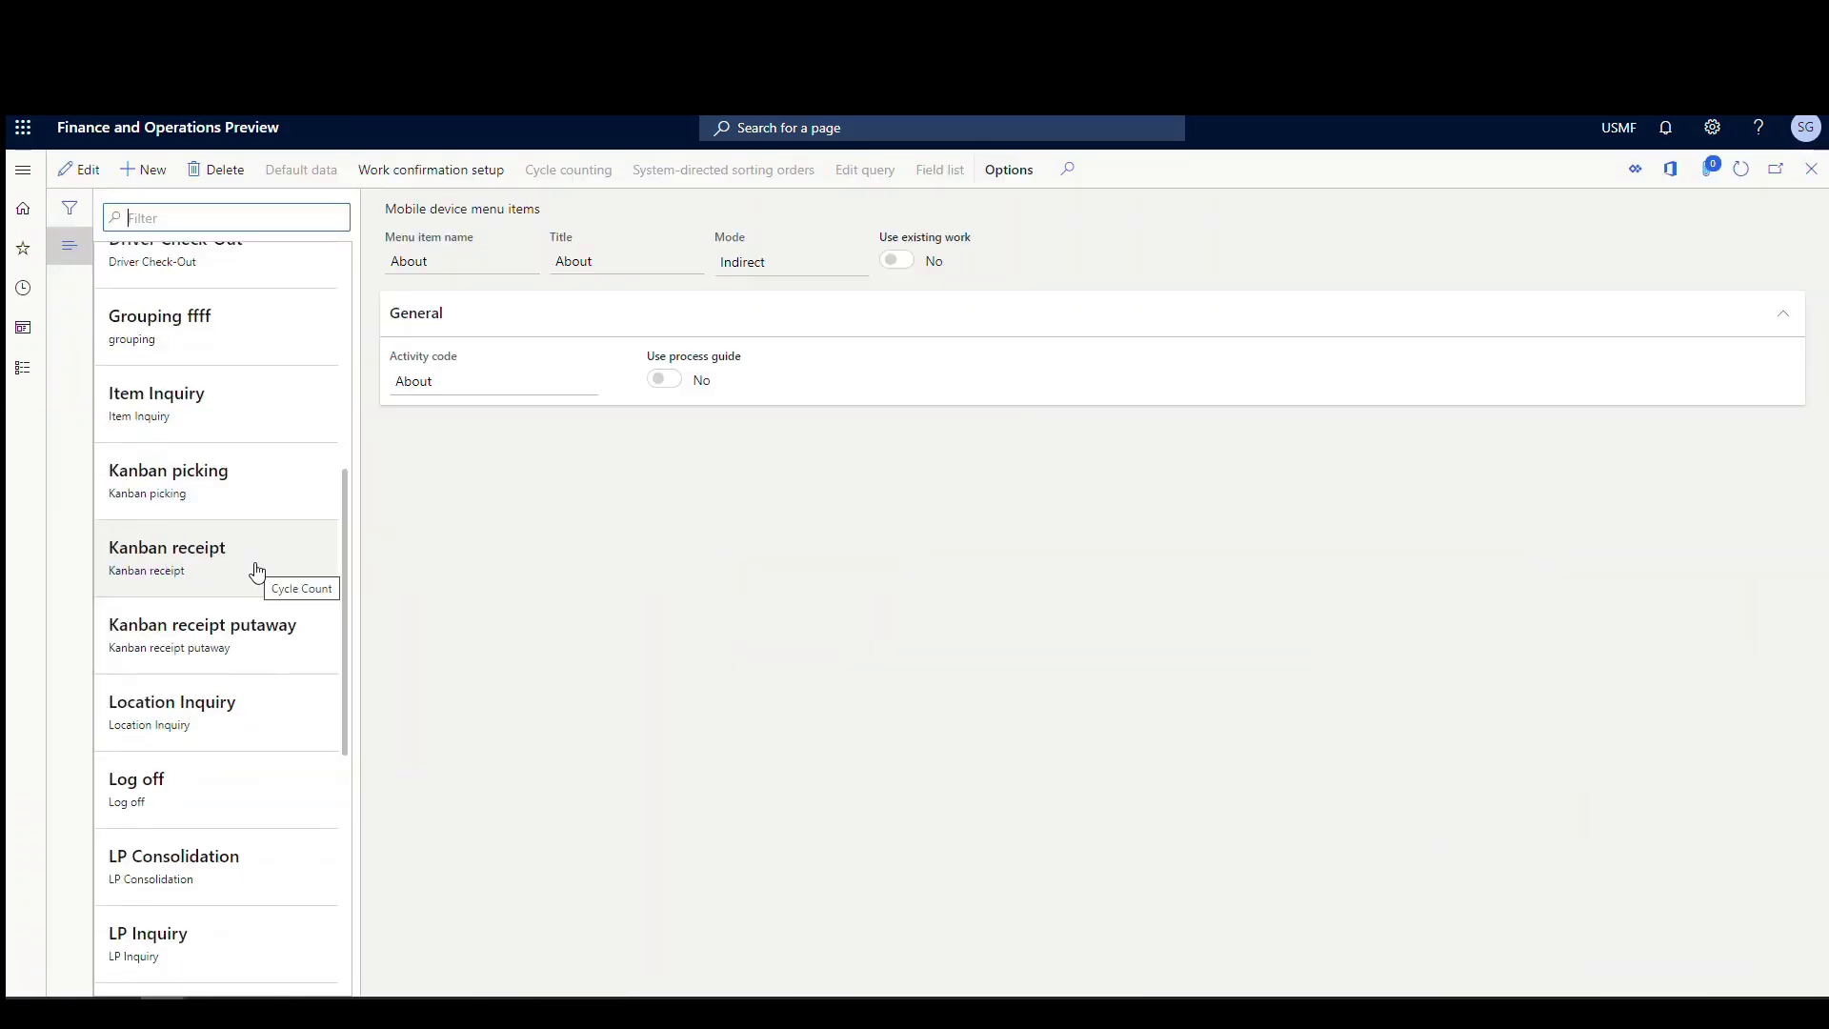
scroll(257, 572, down, 10)
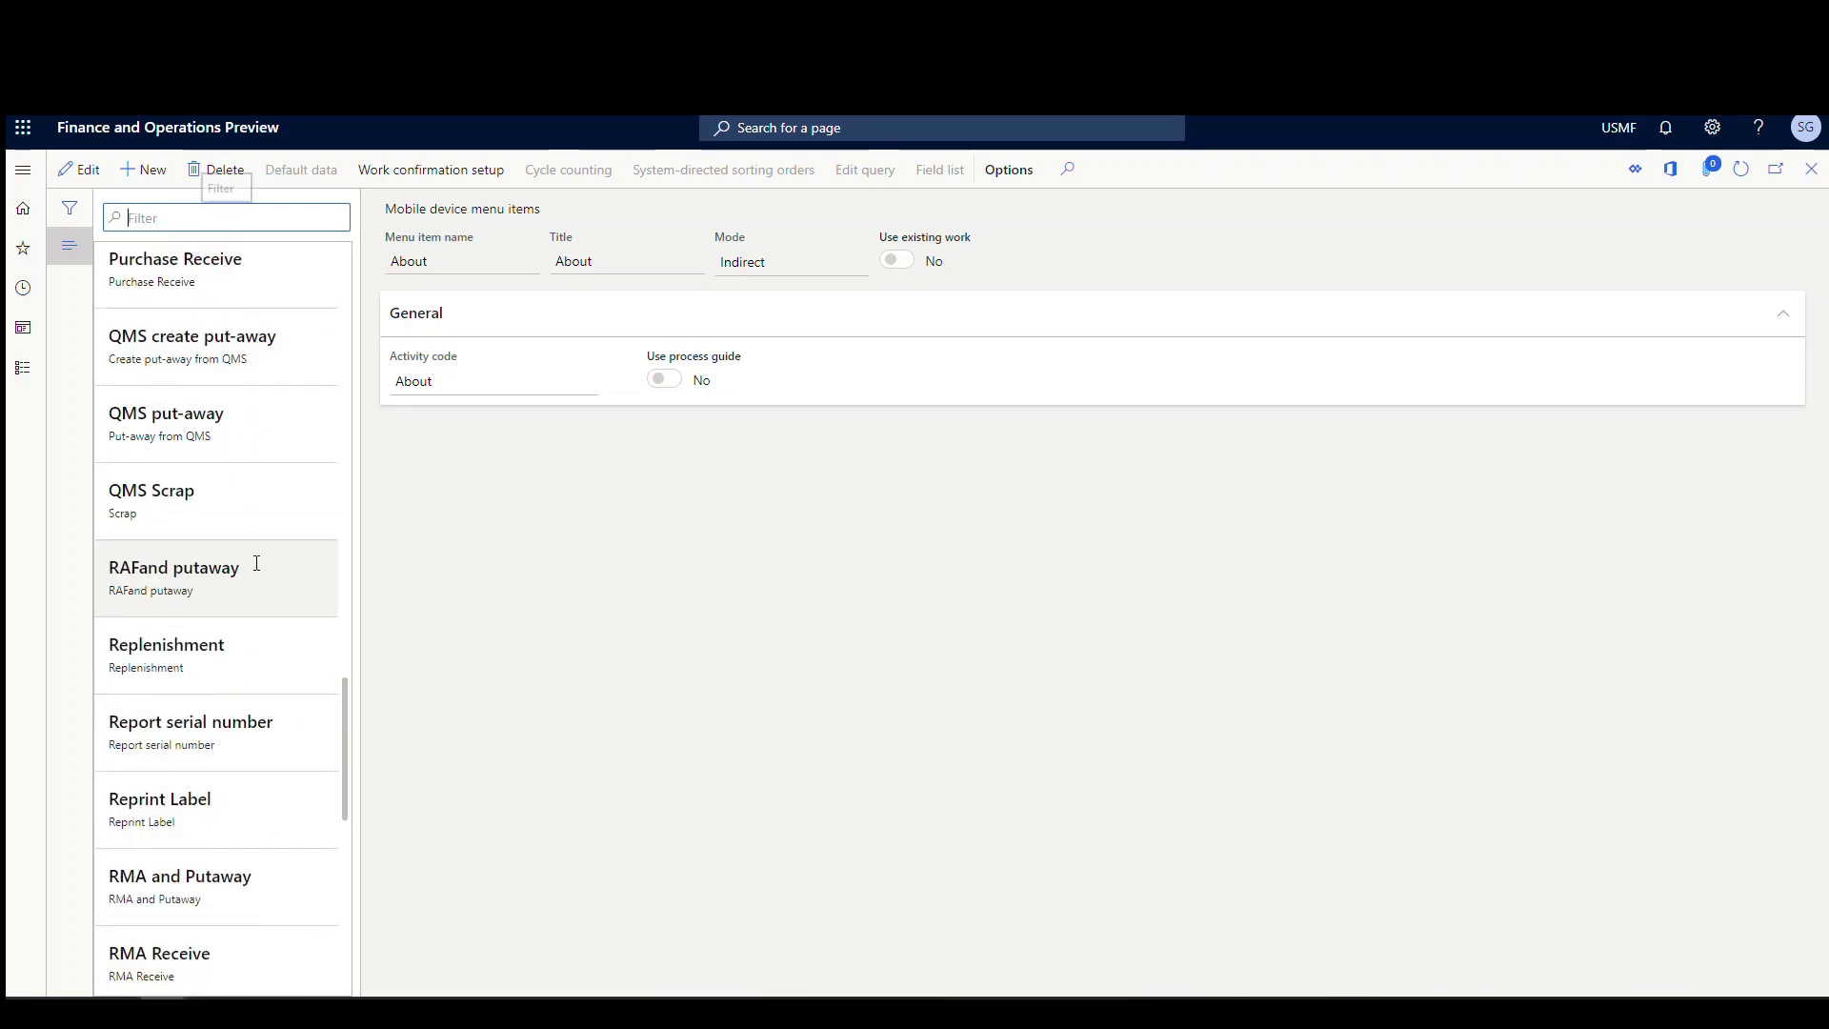
click(245, 642)
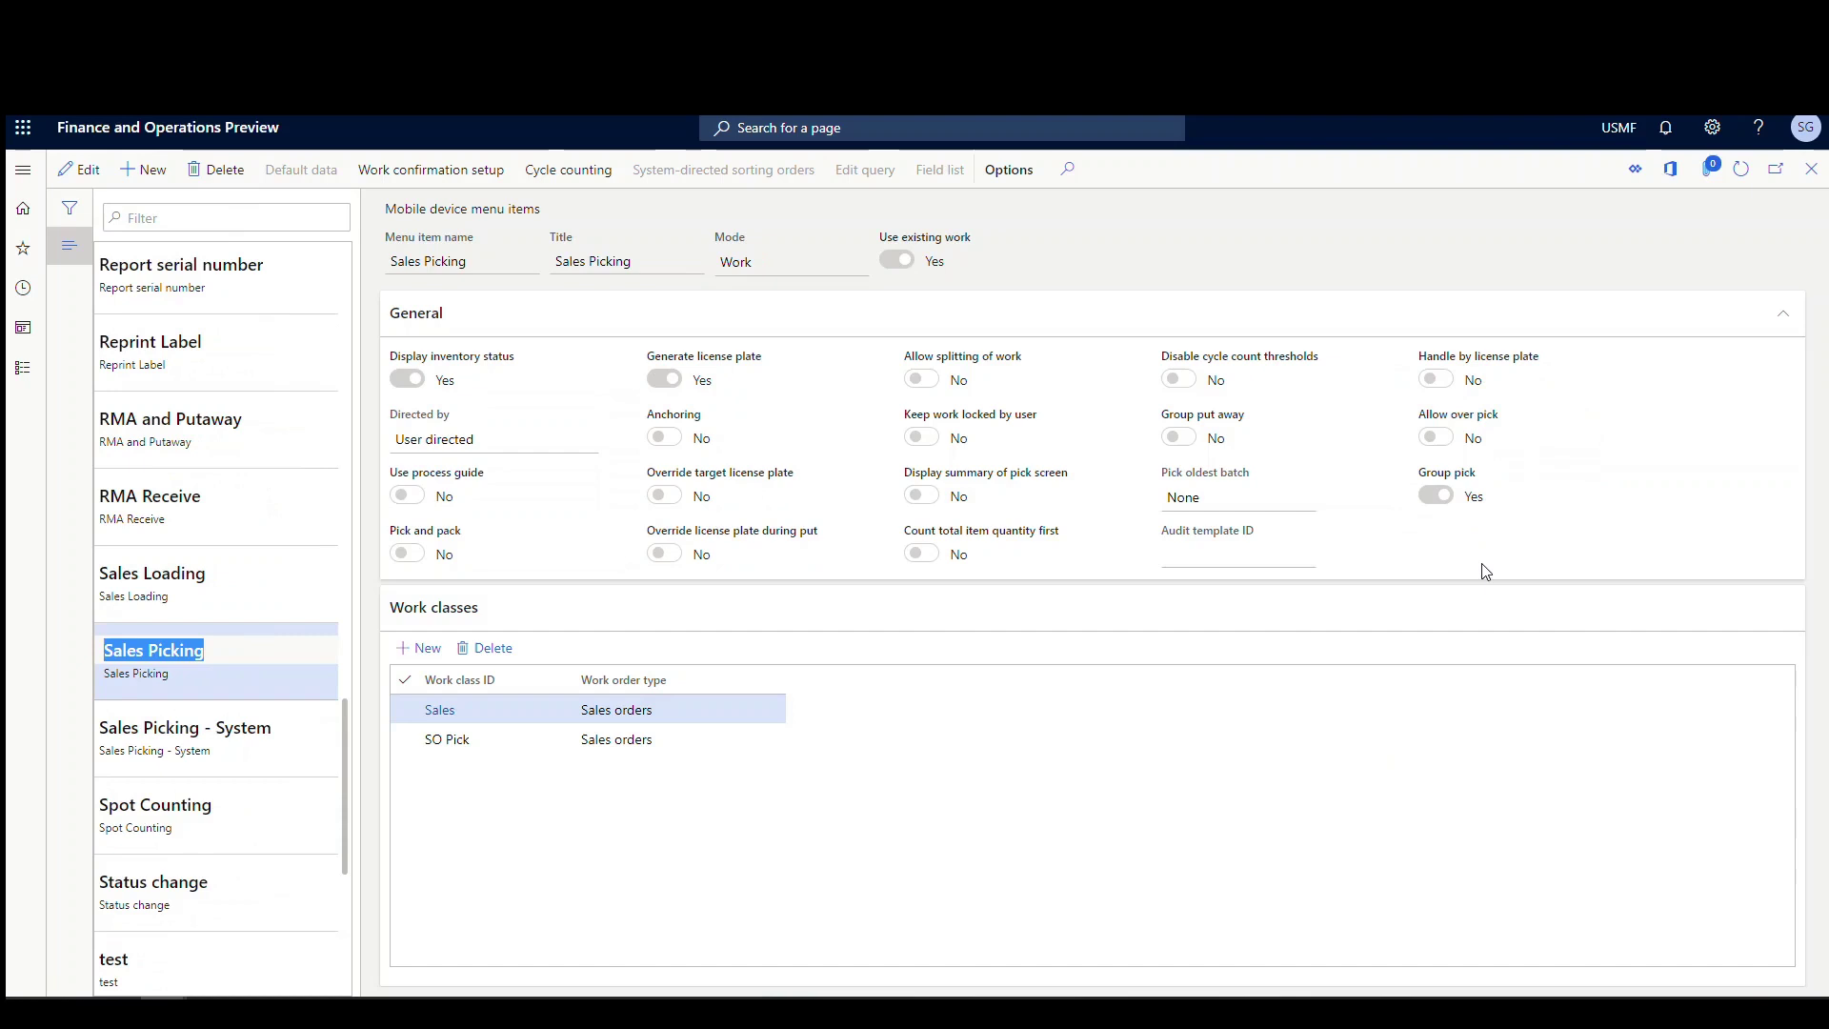
click(29, 172)
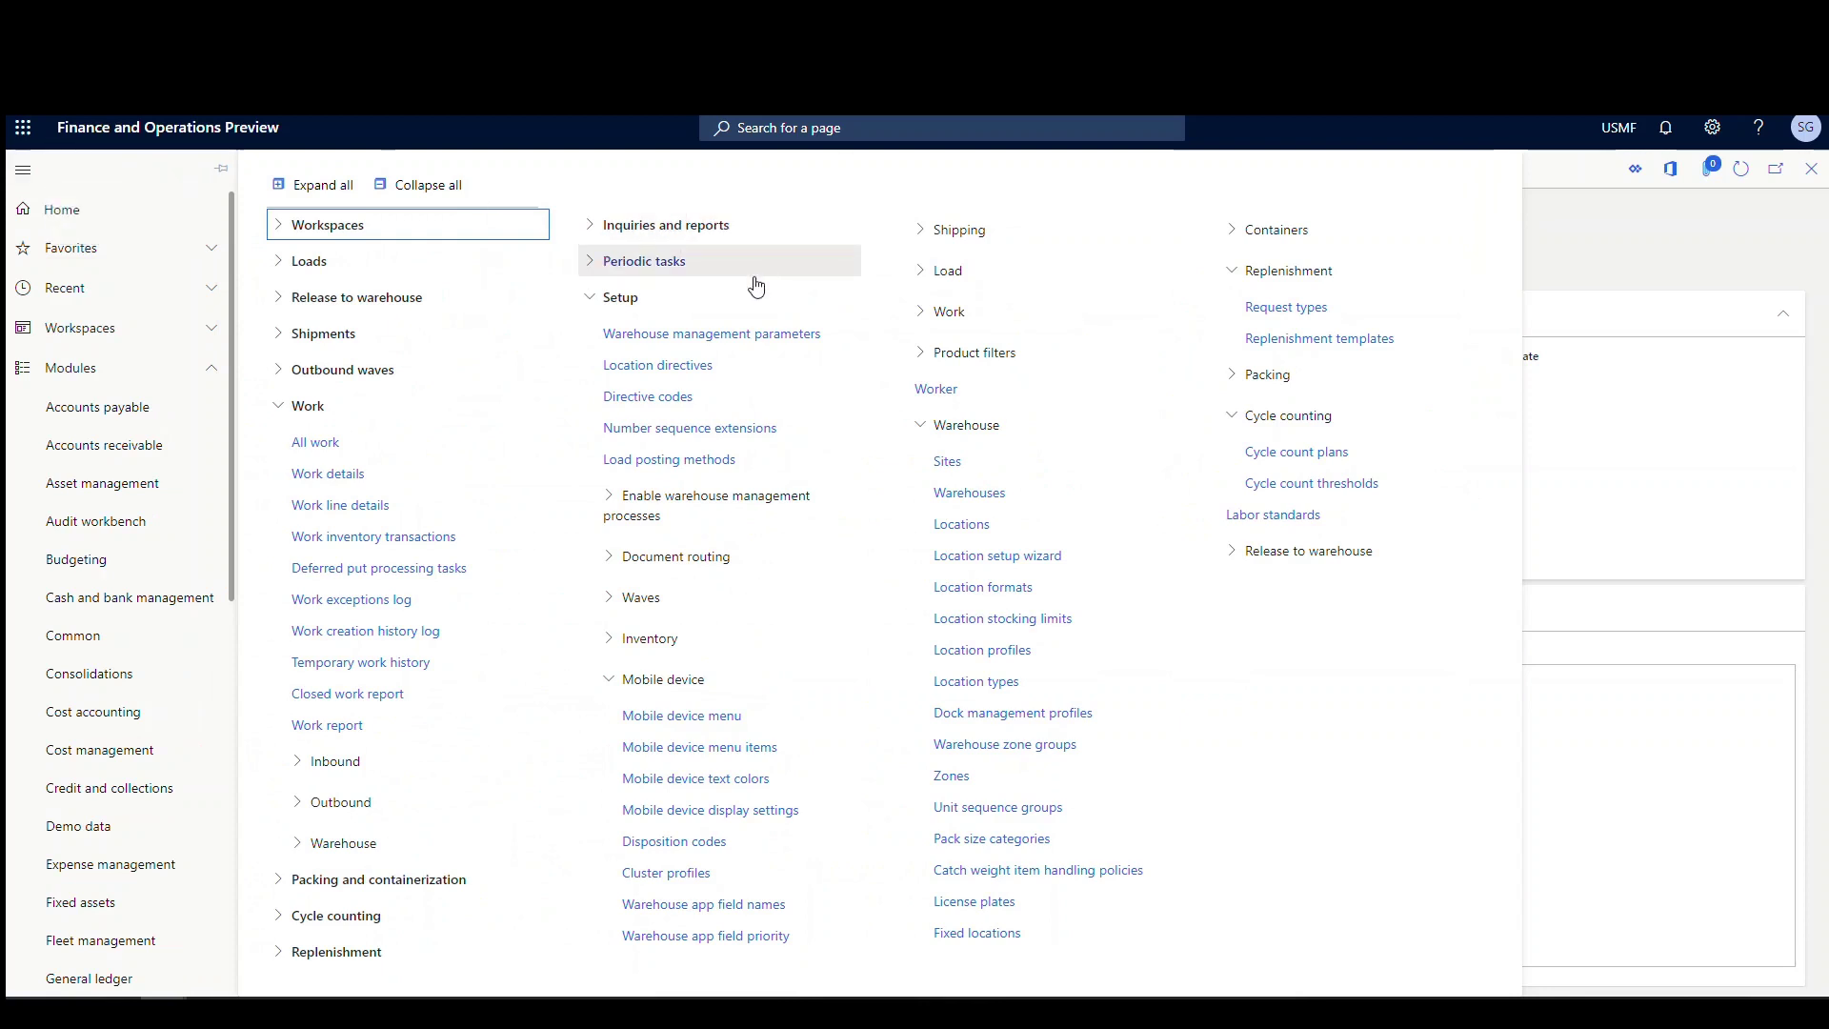
In Work templates, tick Group by this field for Location in 24 Baydoor's work header breaks
click(658, 680)
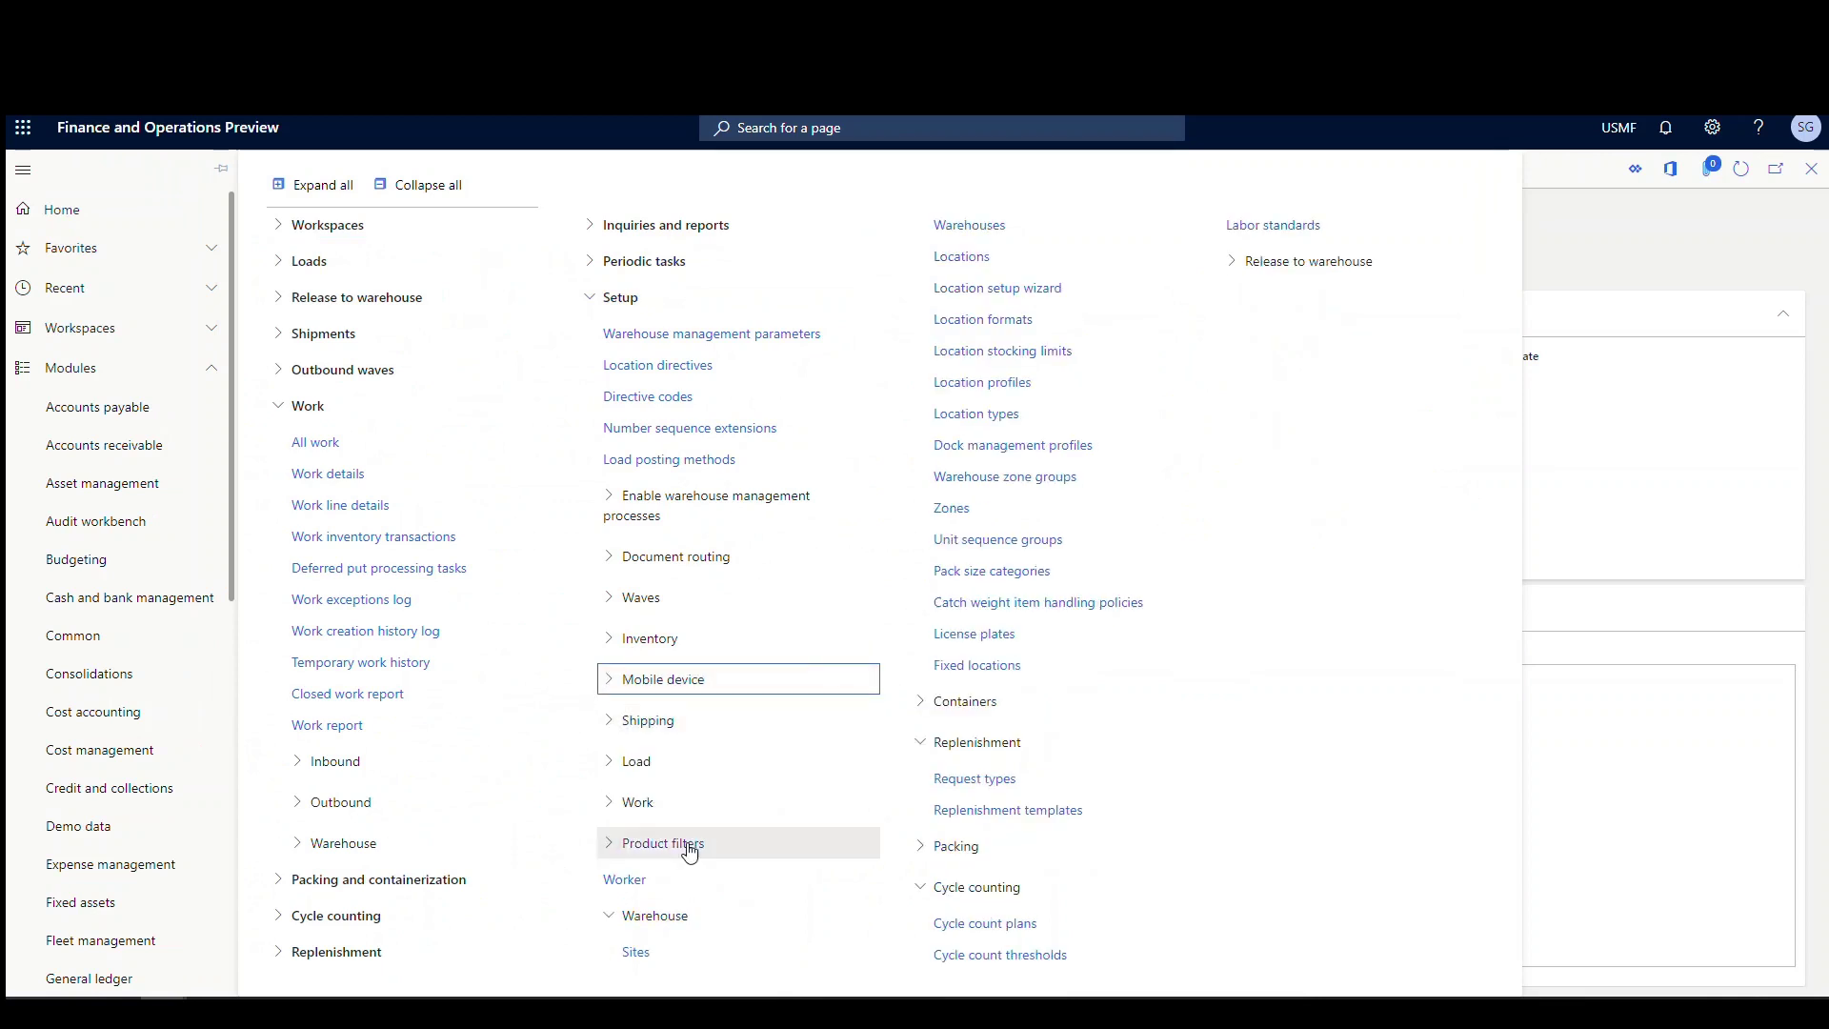
click(614, 818)
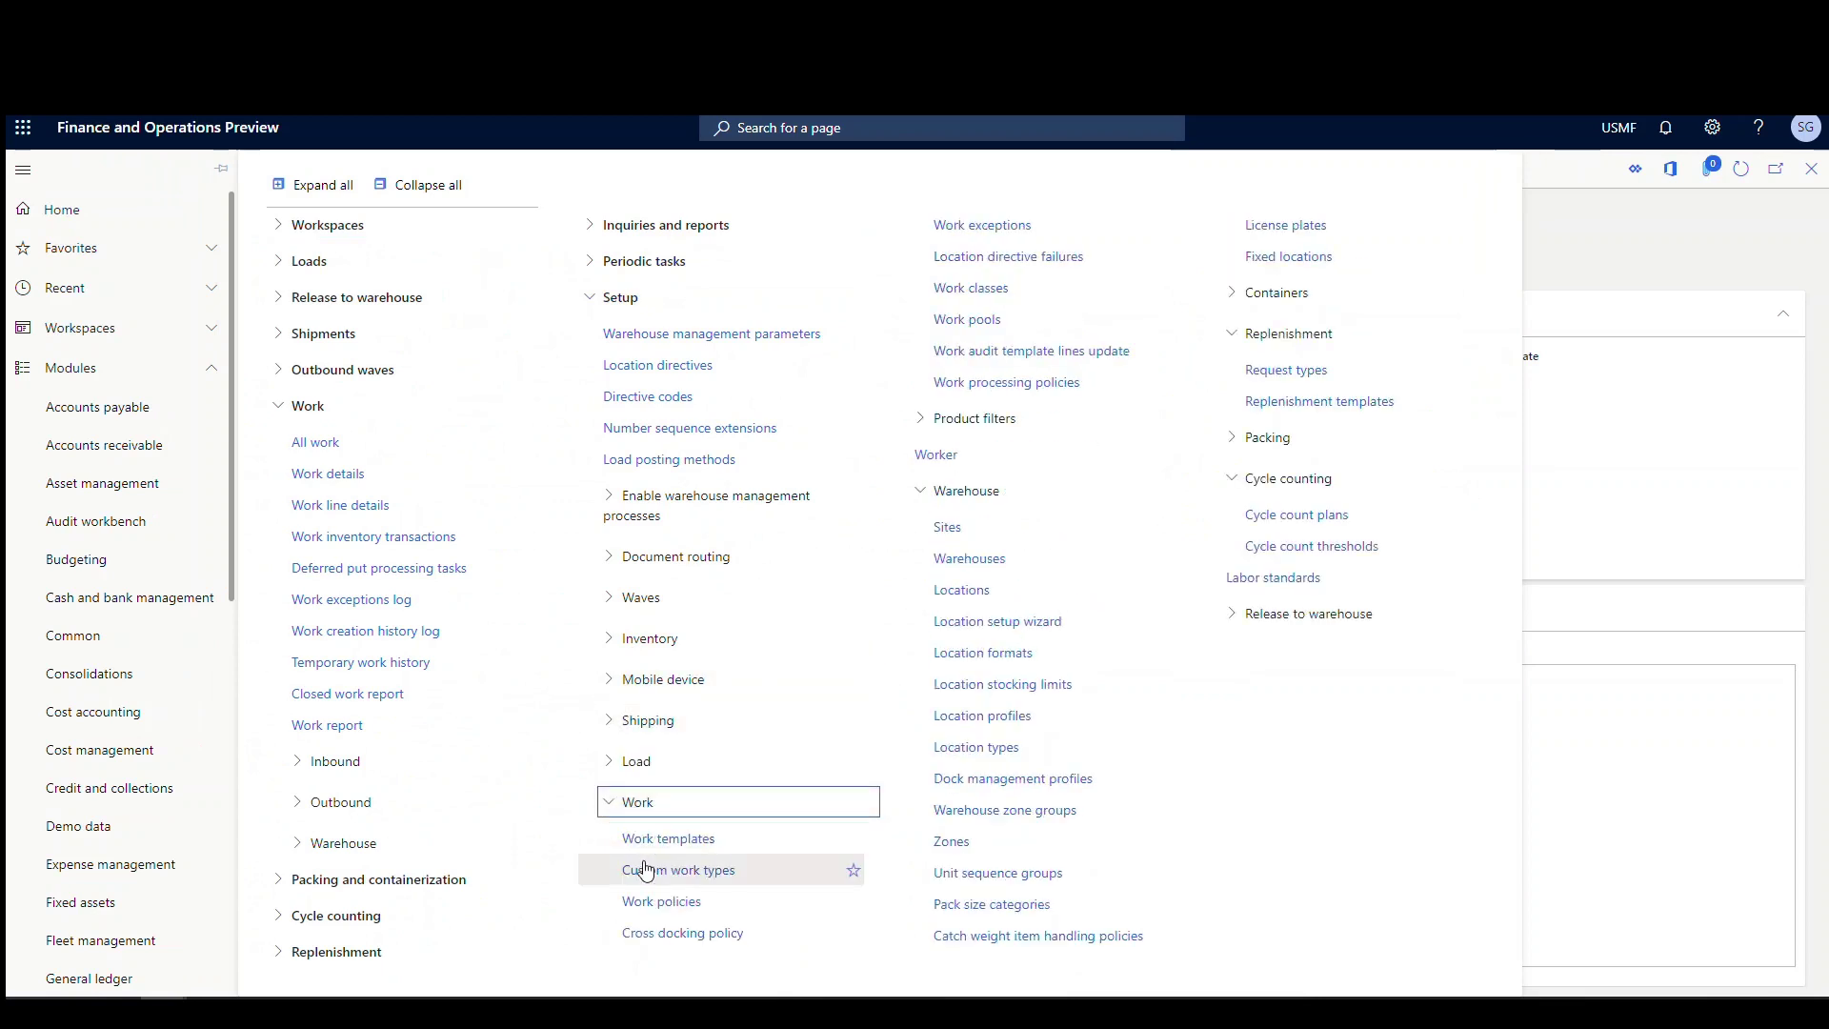
click(671, 838)
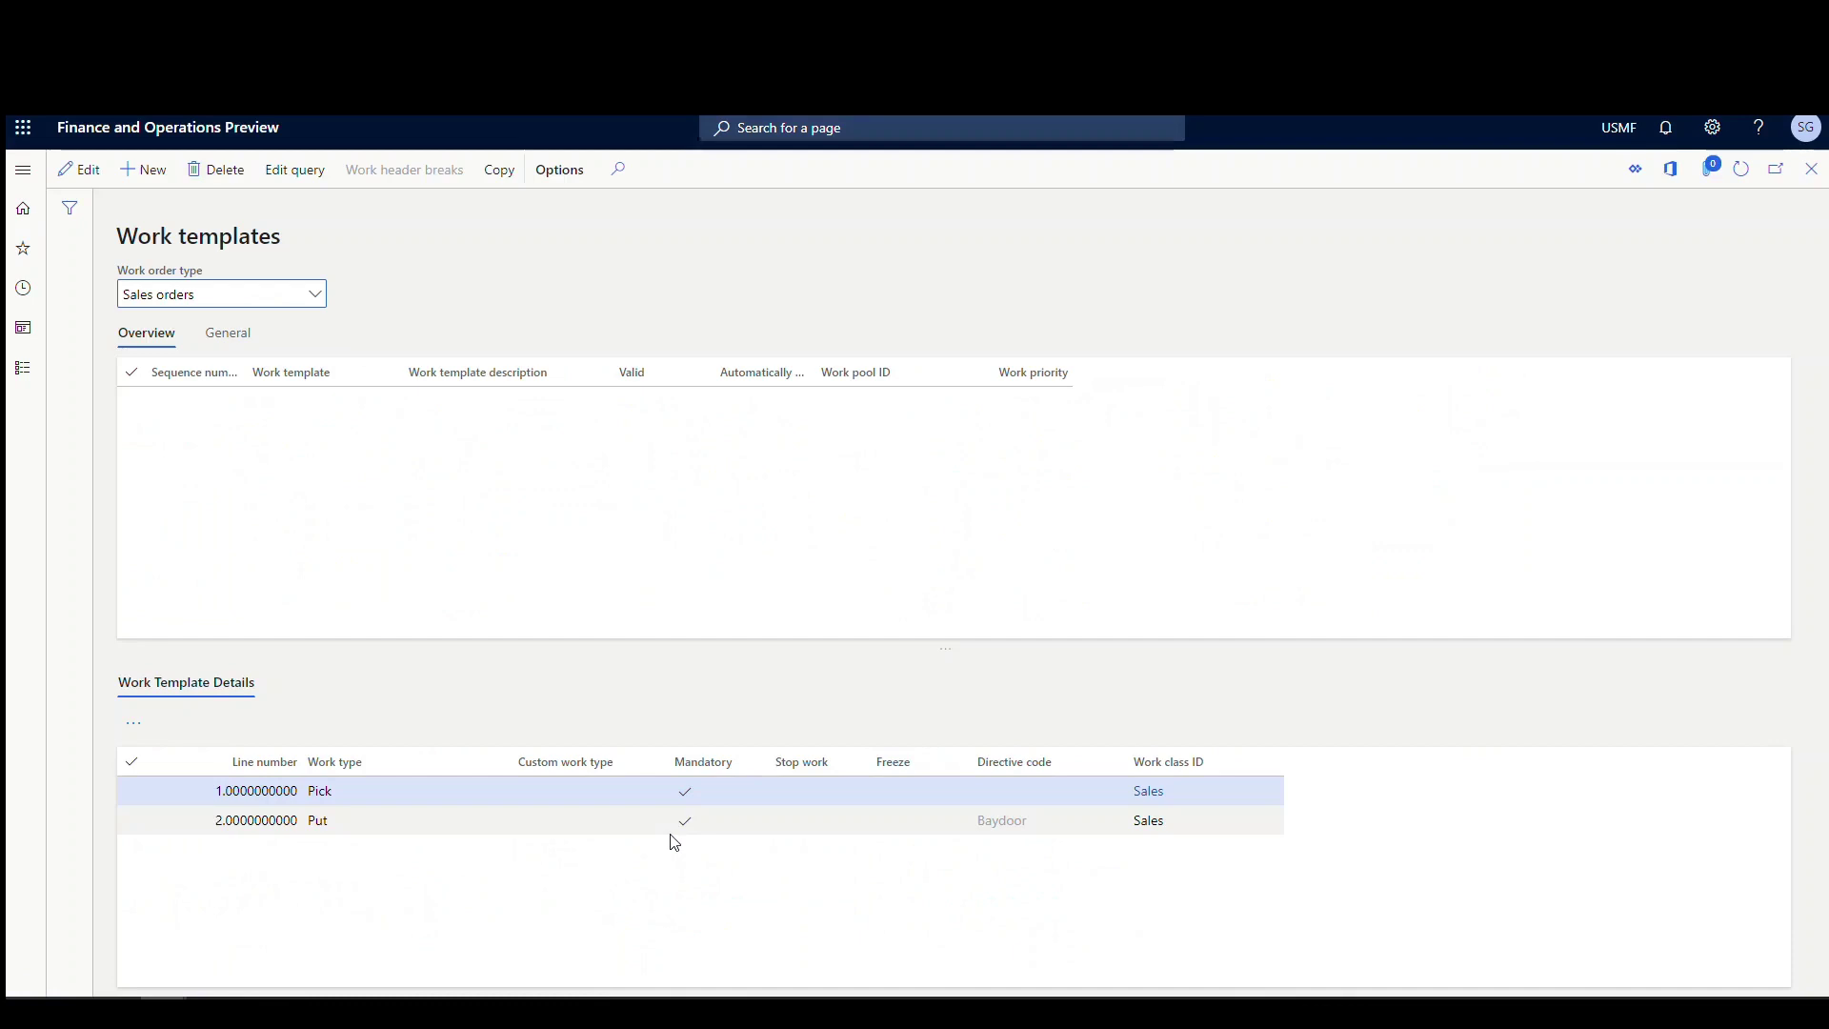
scroll(482, 542, up, 1)
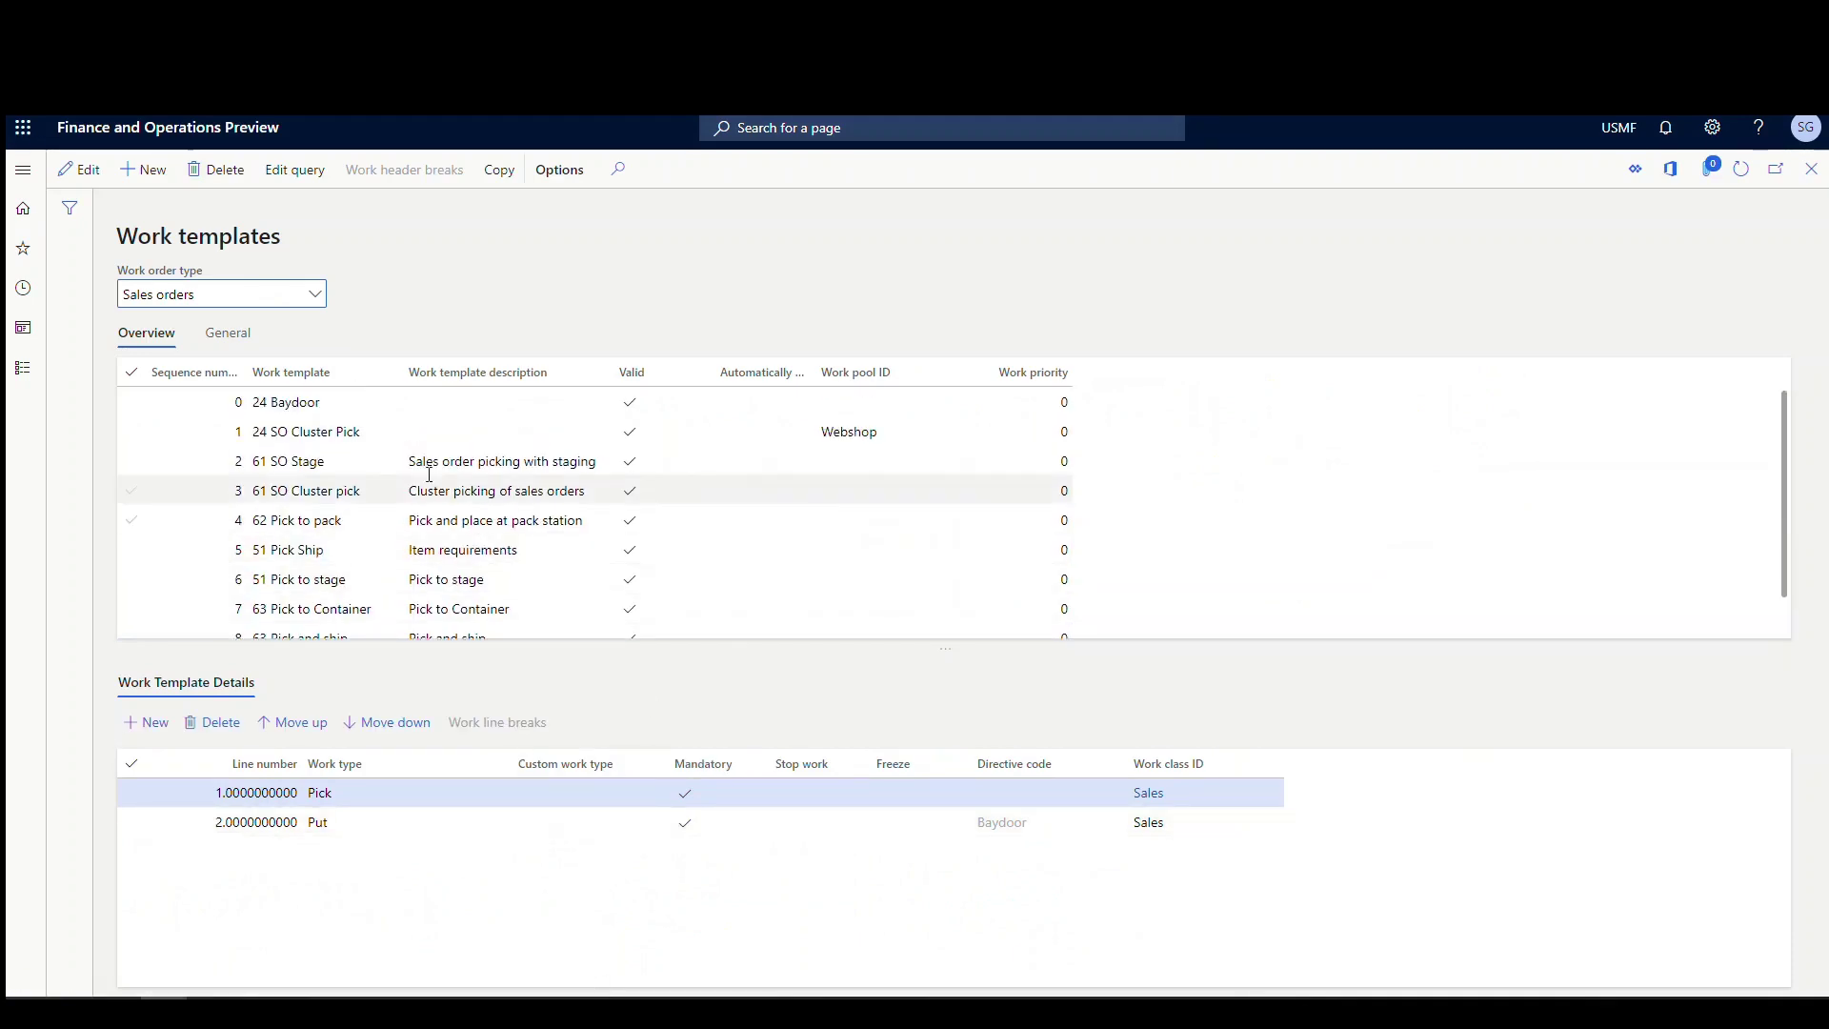
click(296, 402)
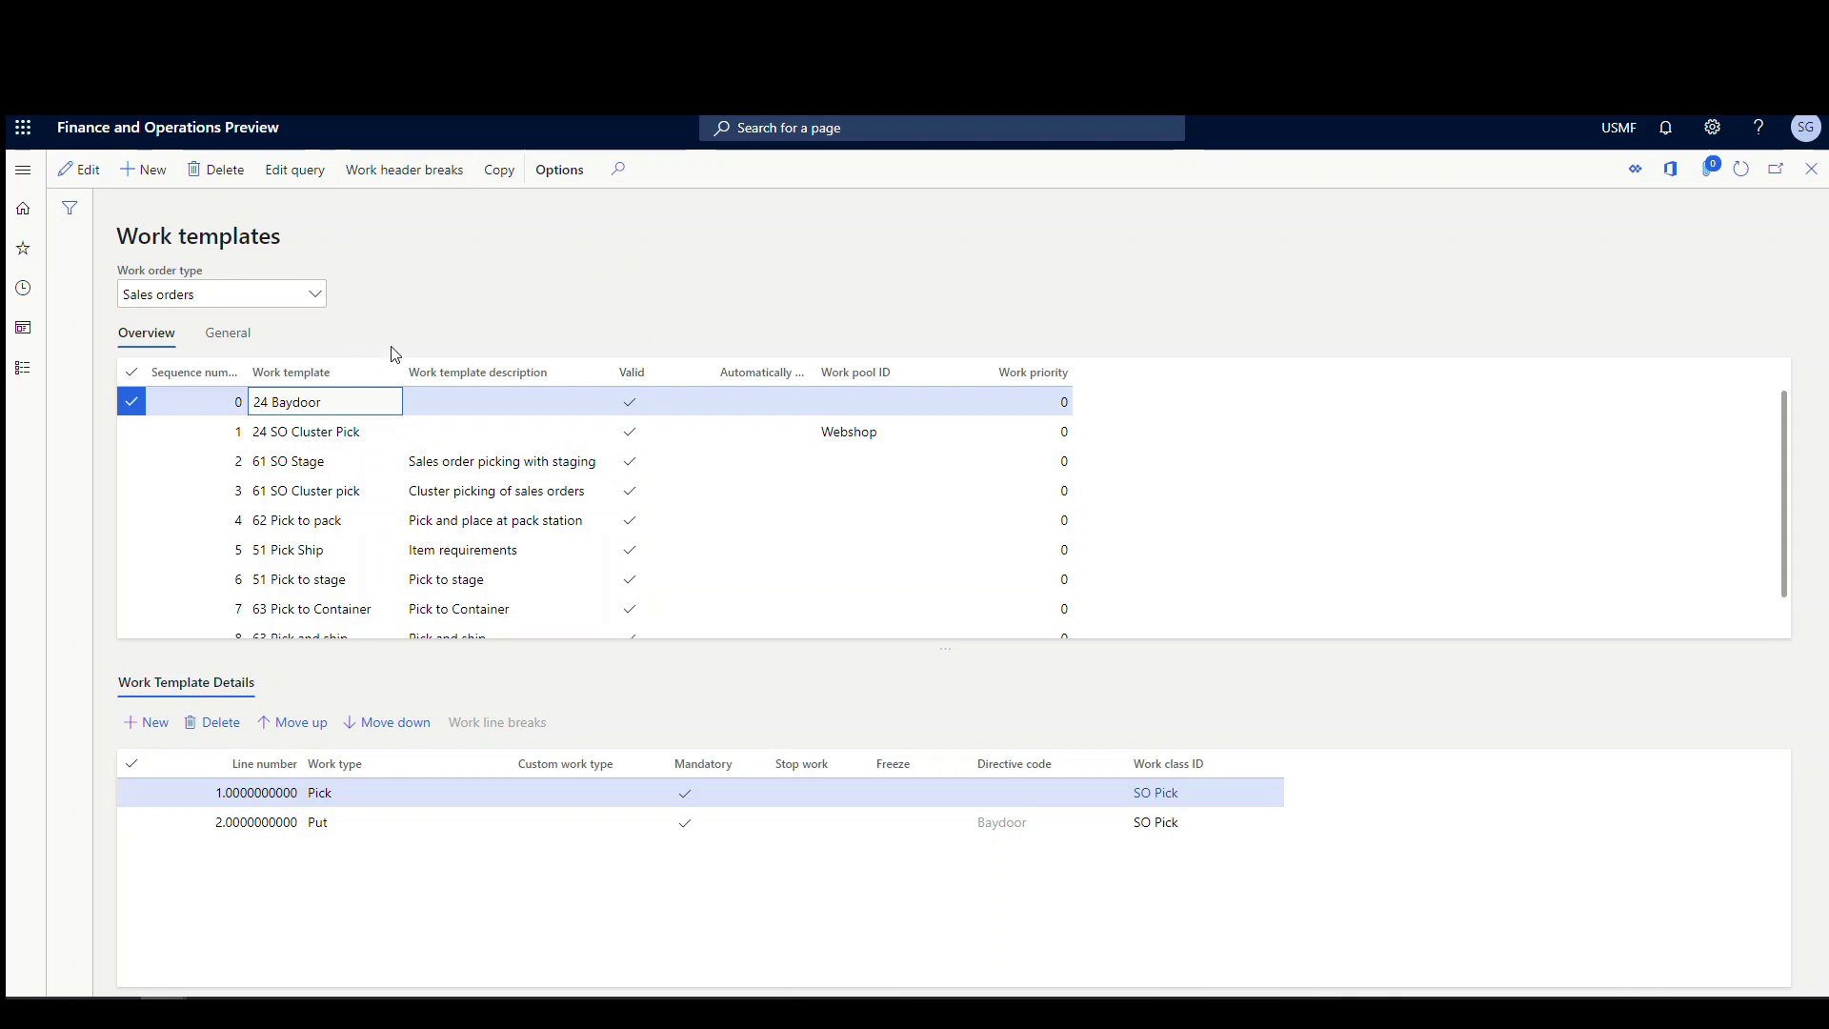
click(401, 180)
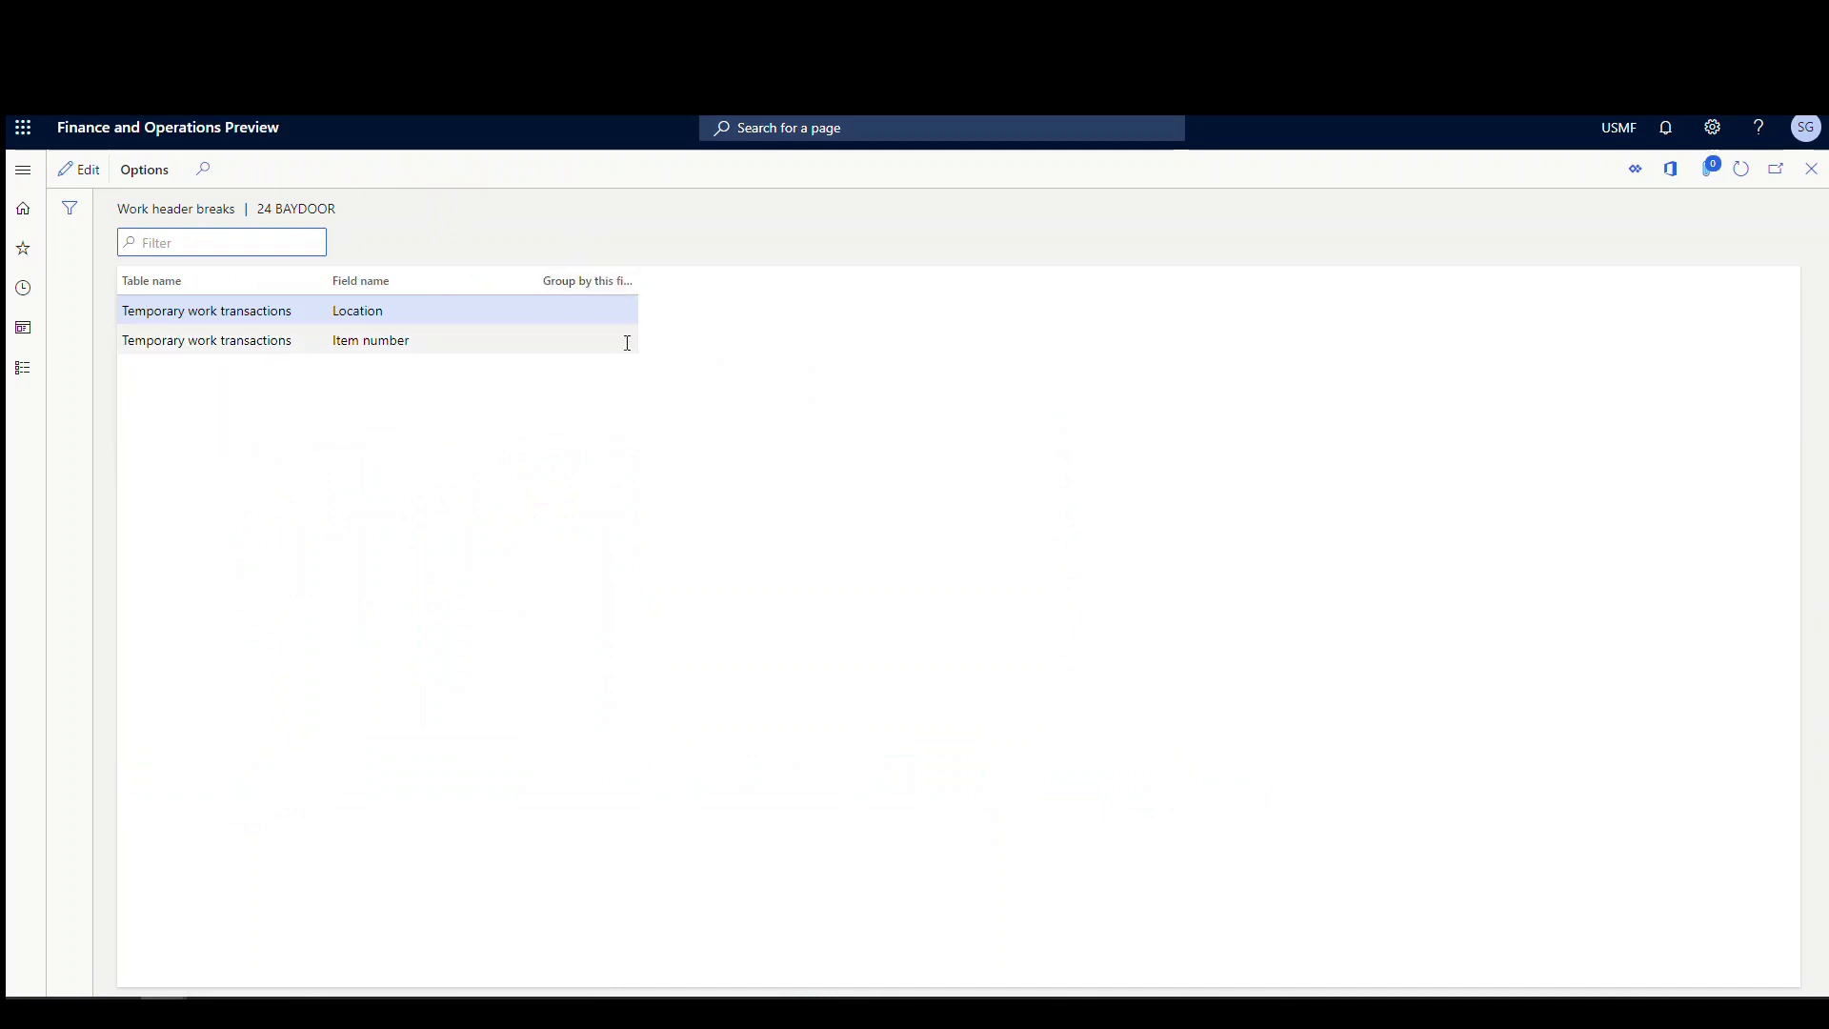
click(553, 322)
click(1812, 169)
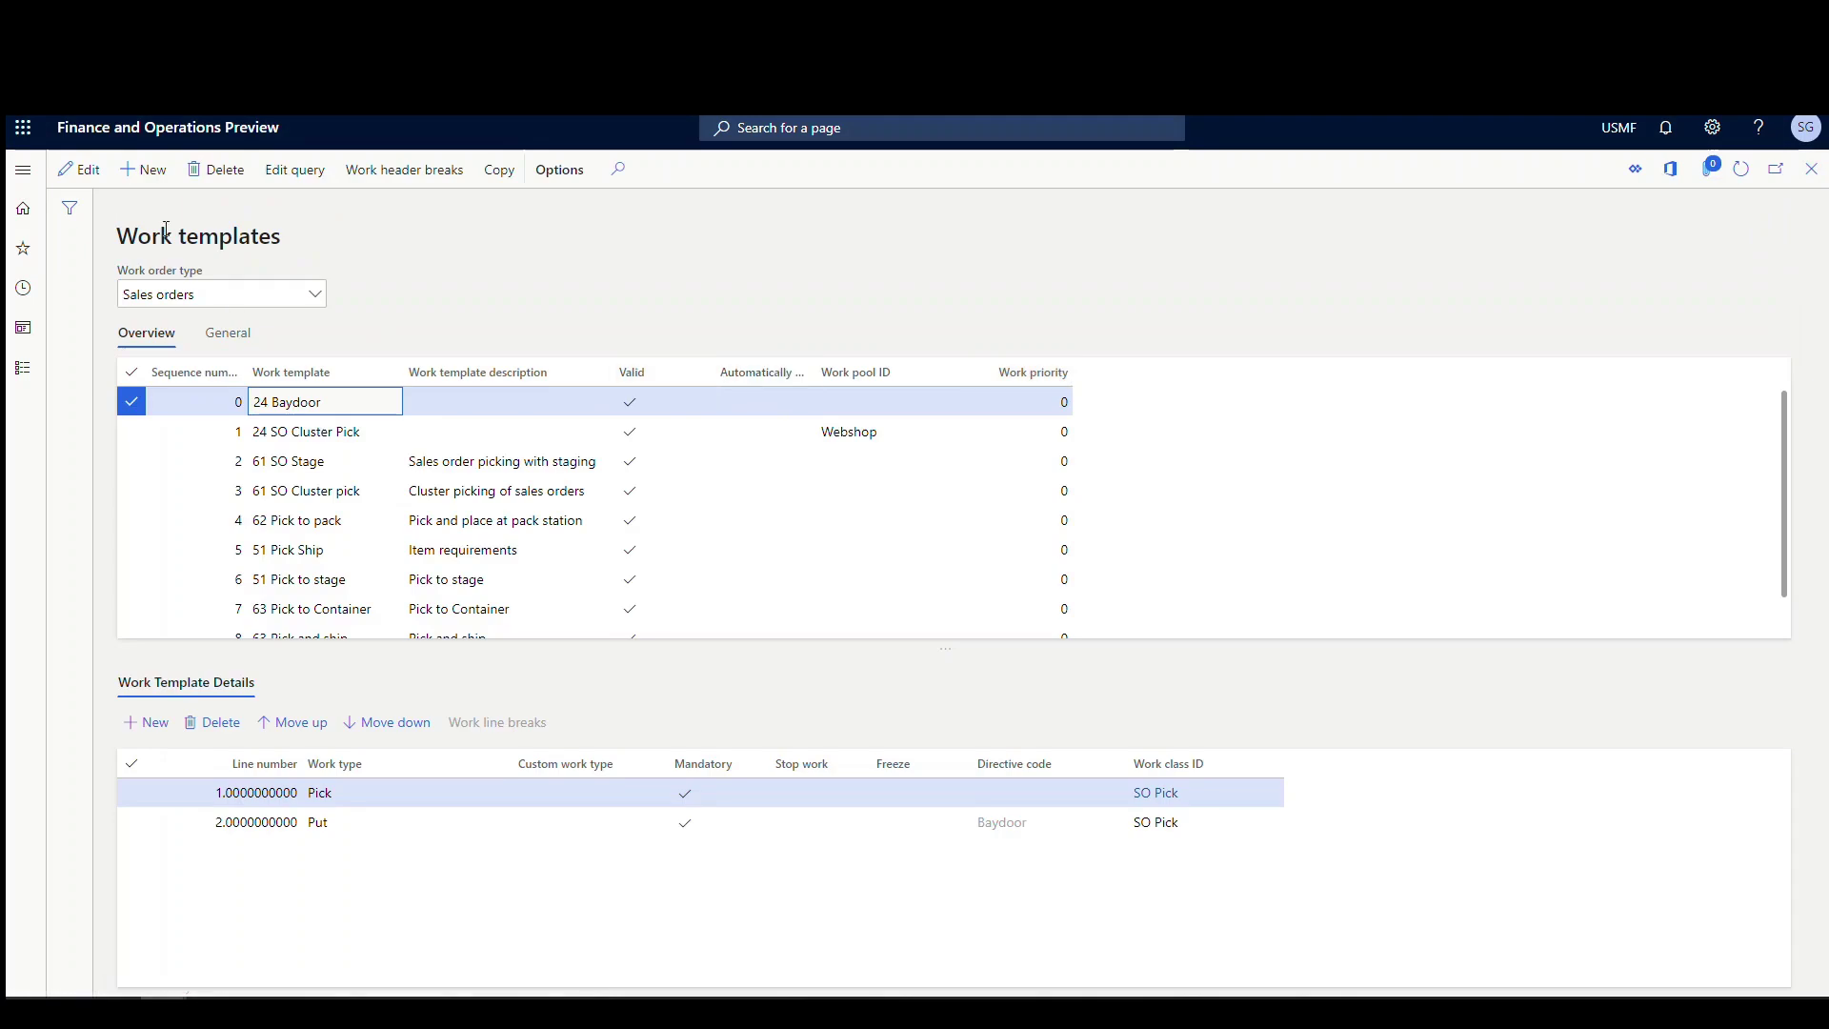
click(294, 173)
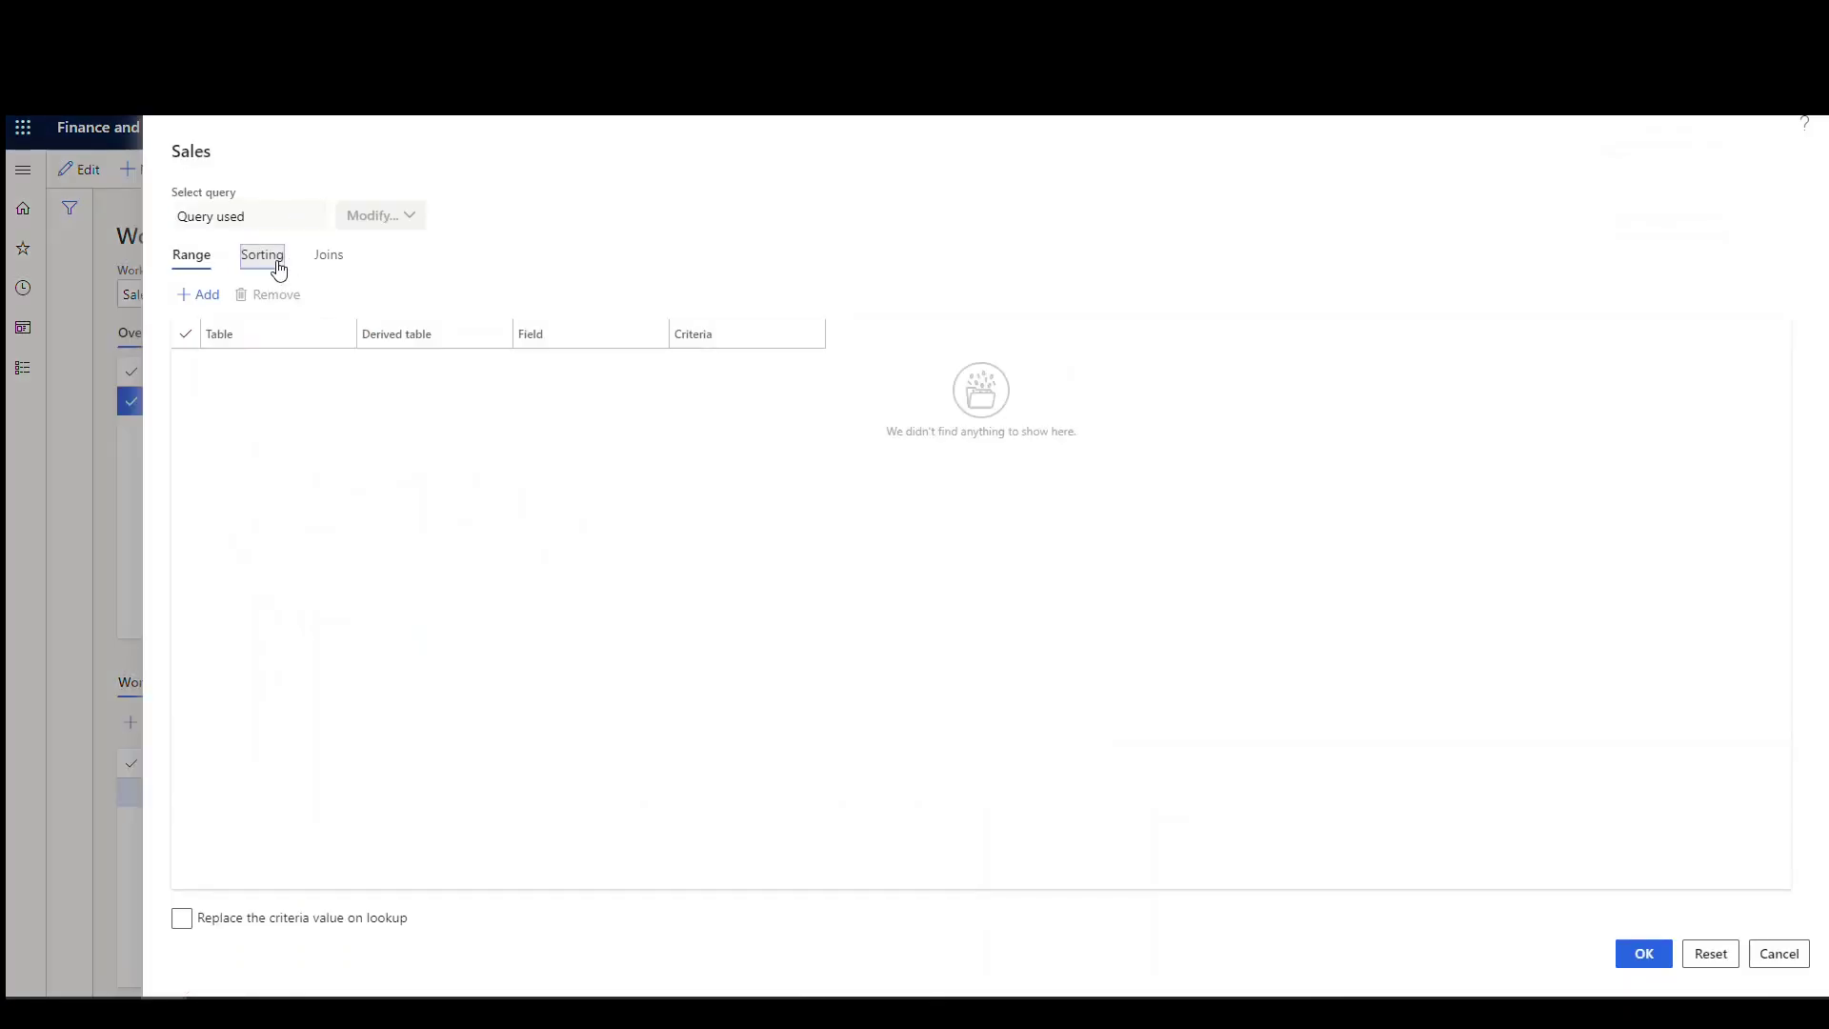
click(286, 258)
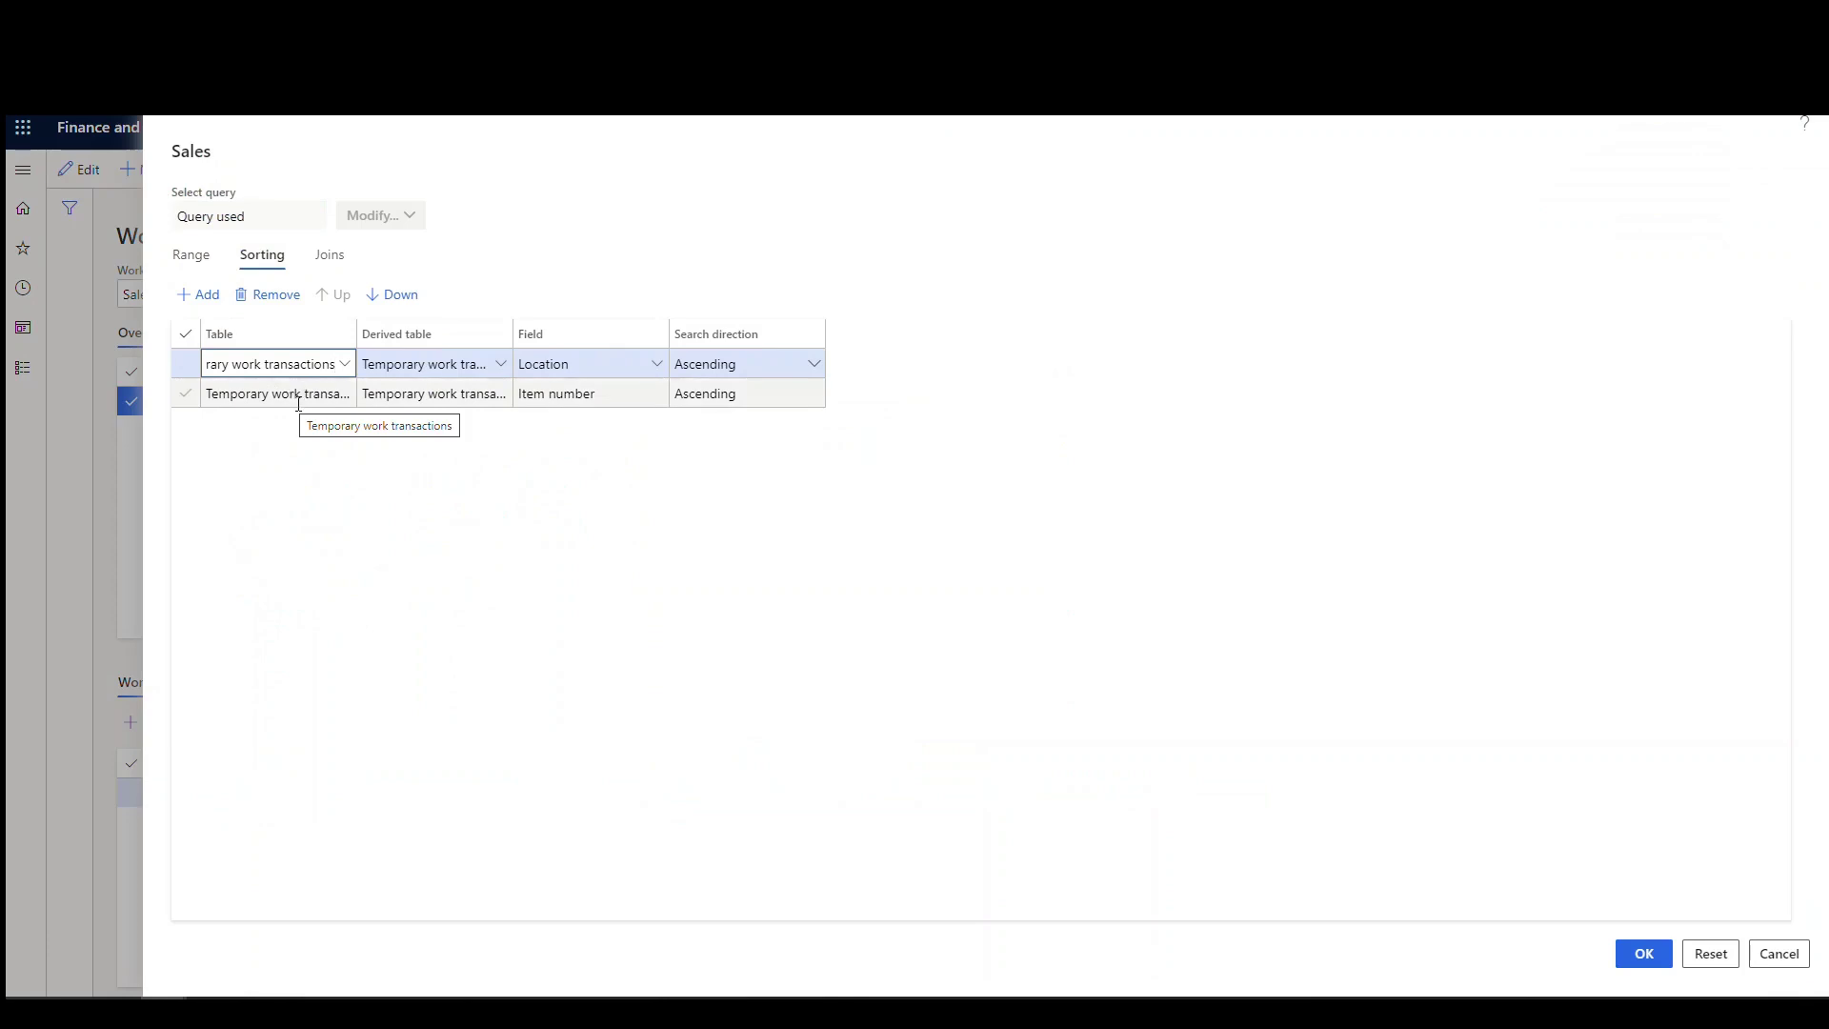
click(1777, 953)
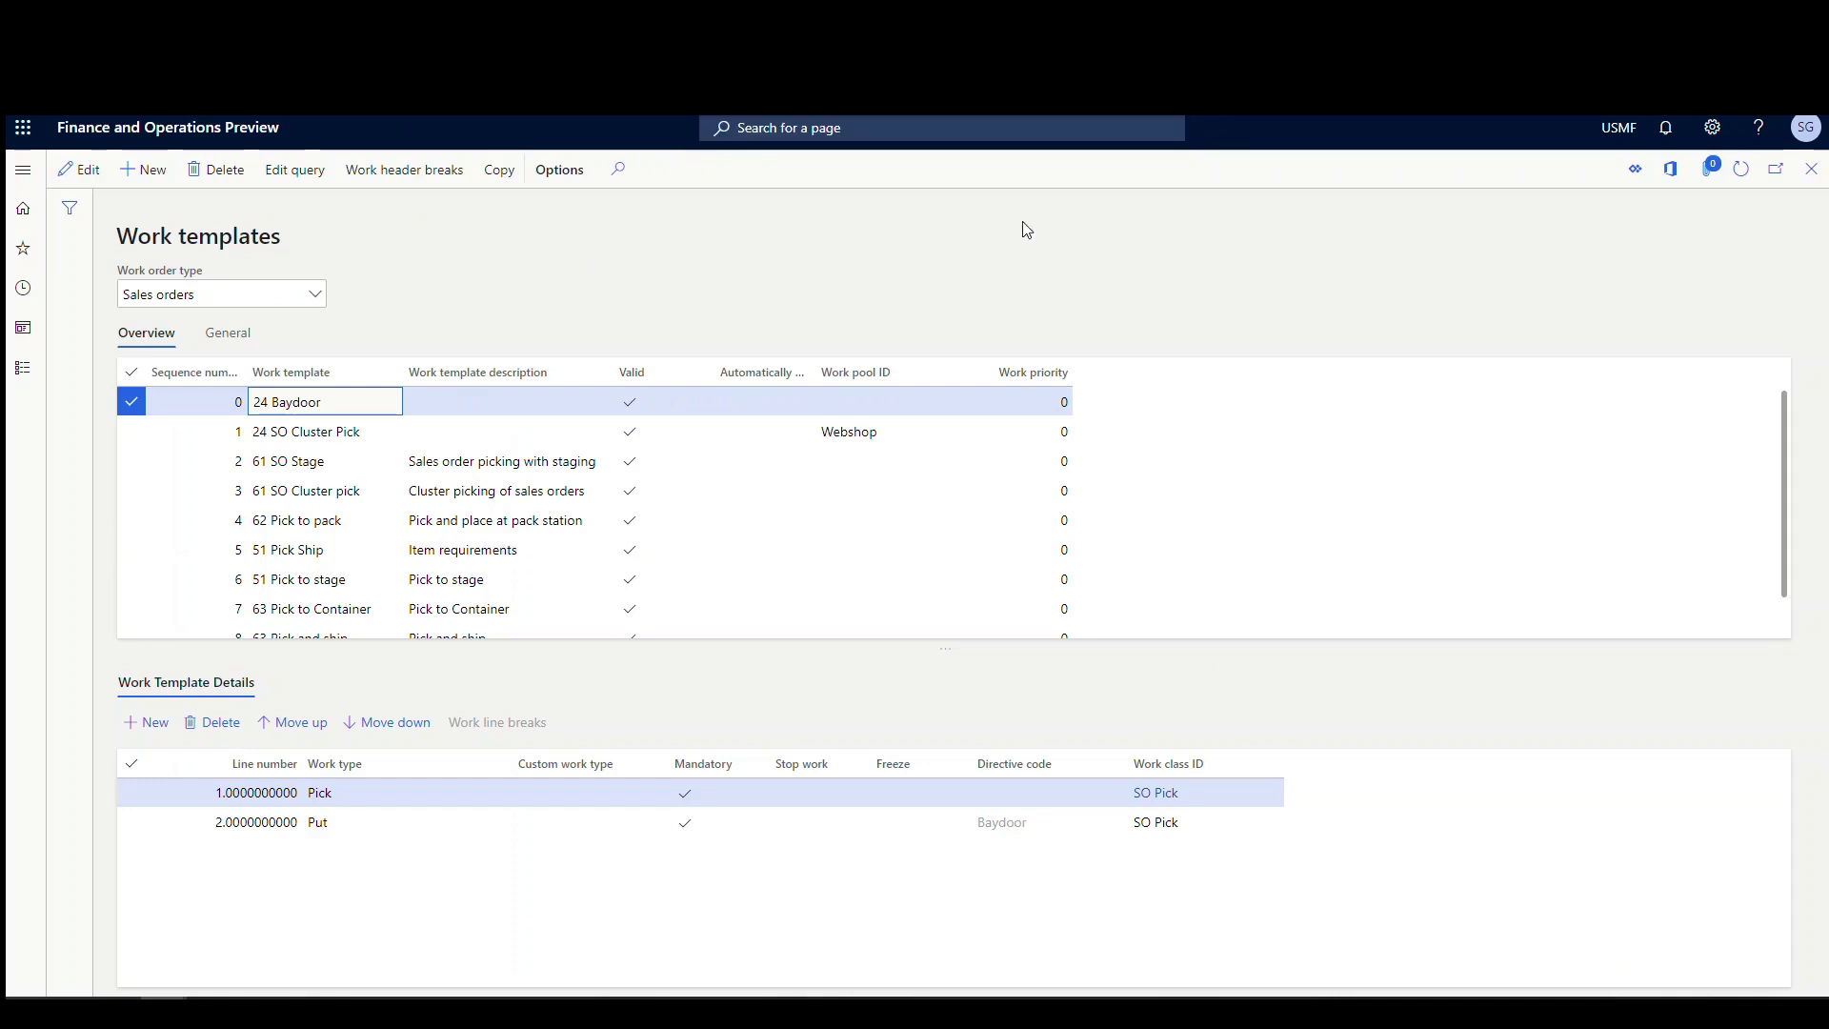
Open Wave templates and select 24 Shipping Default, then 24 Truck Carrier with shipment threshold 2
click(23, 172)
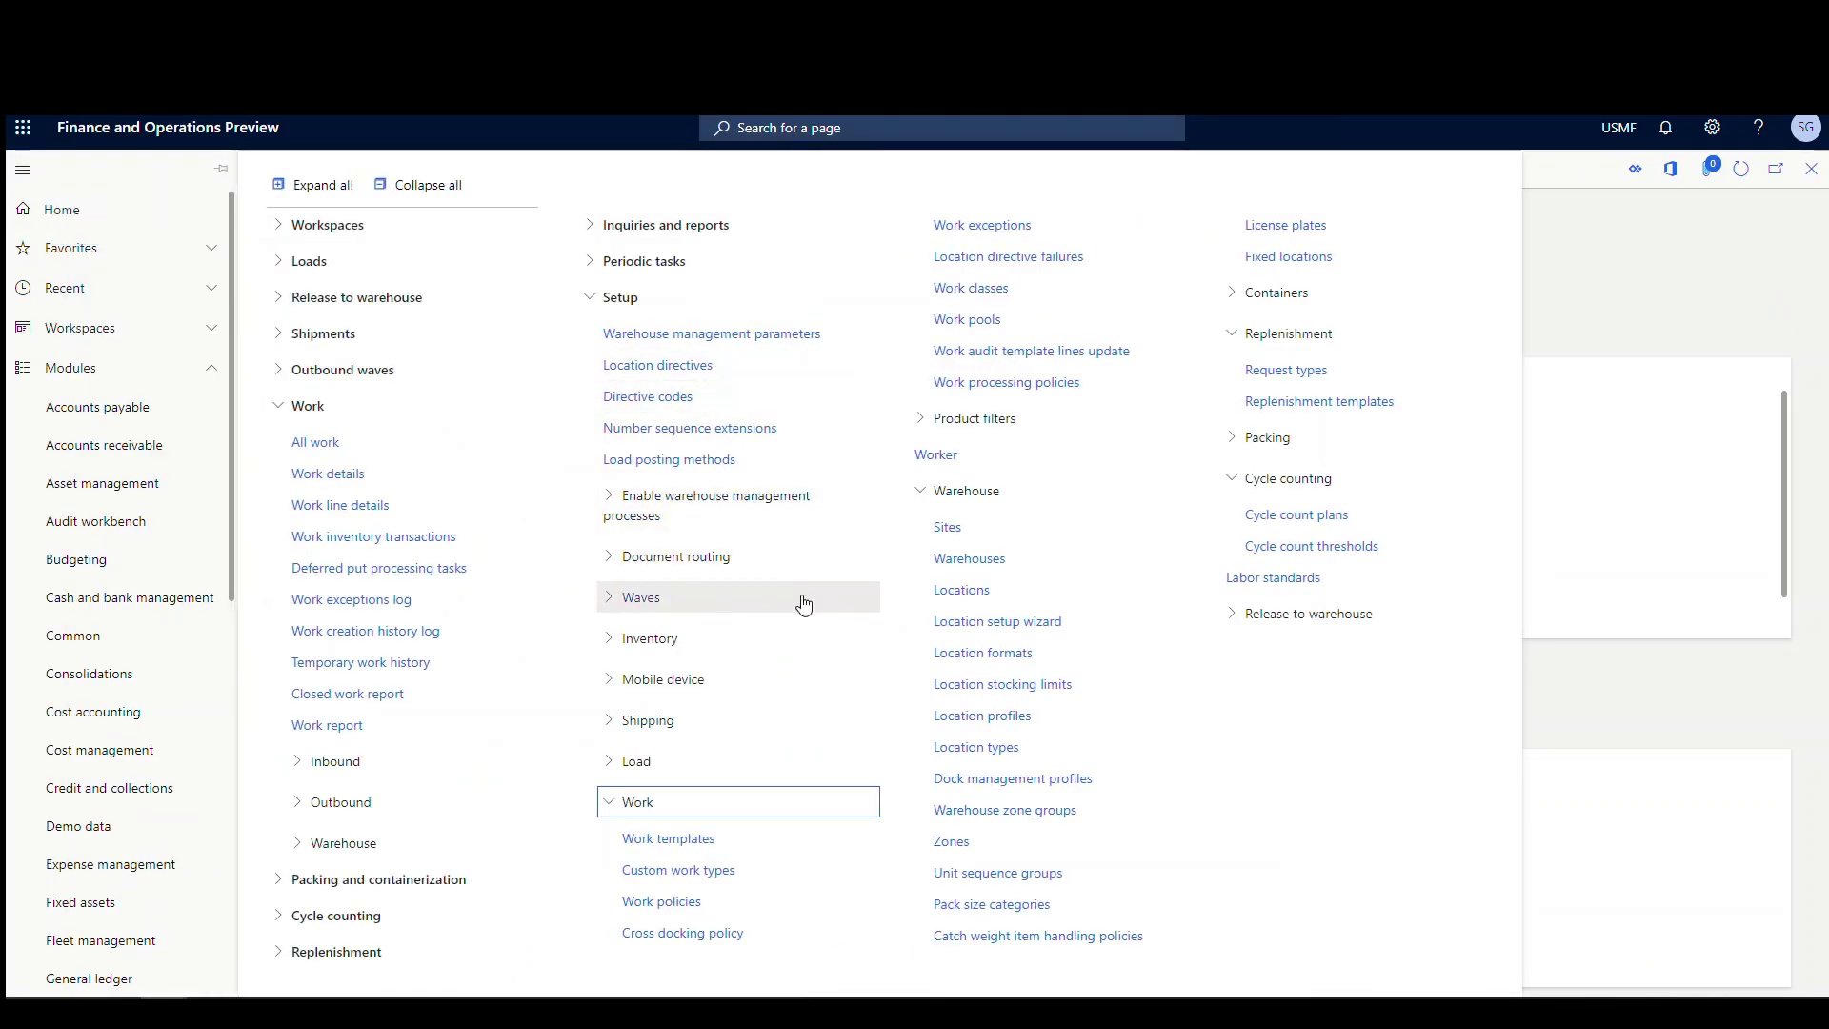
click(606, 611)
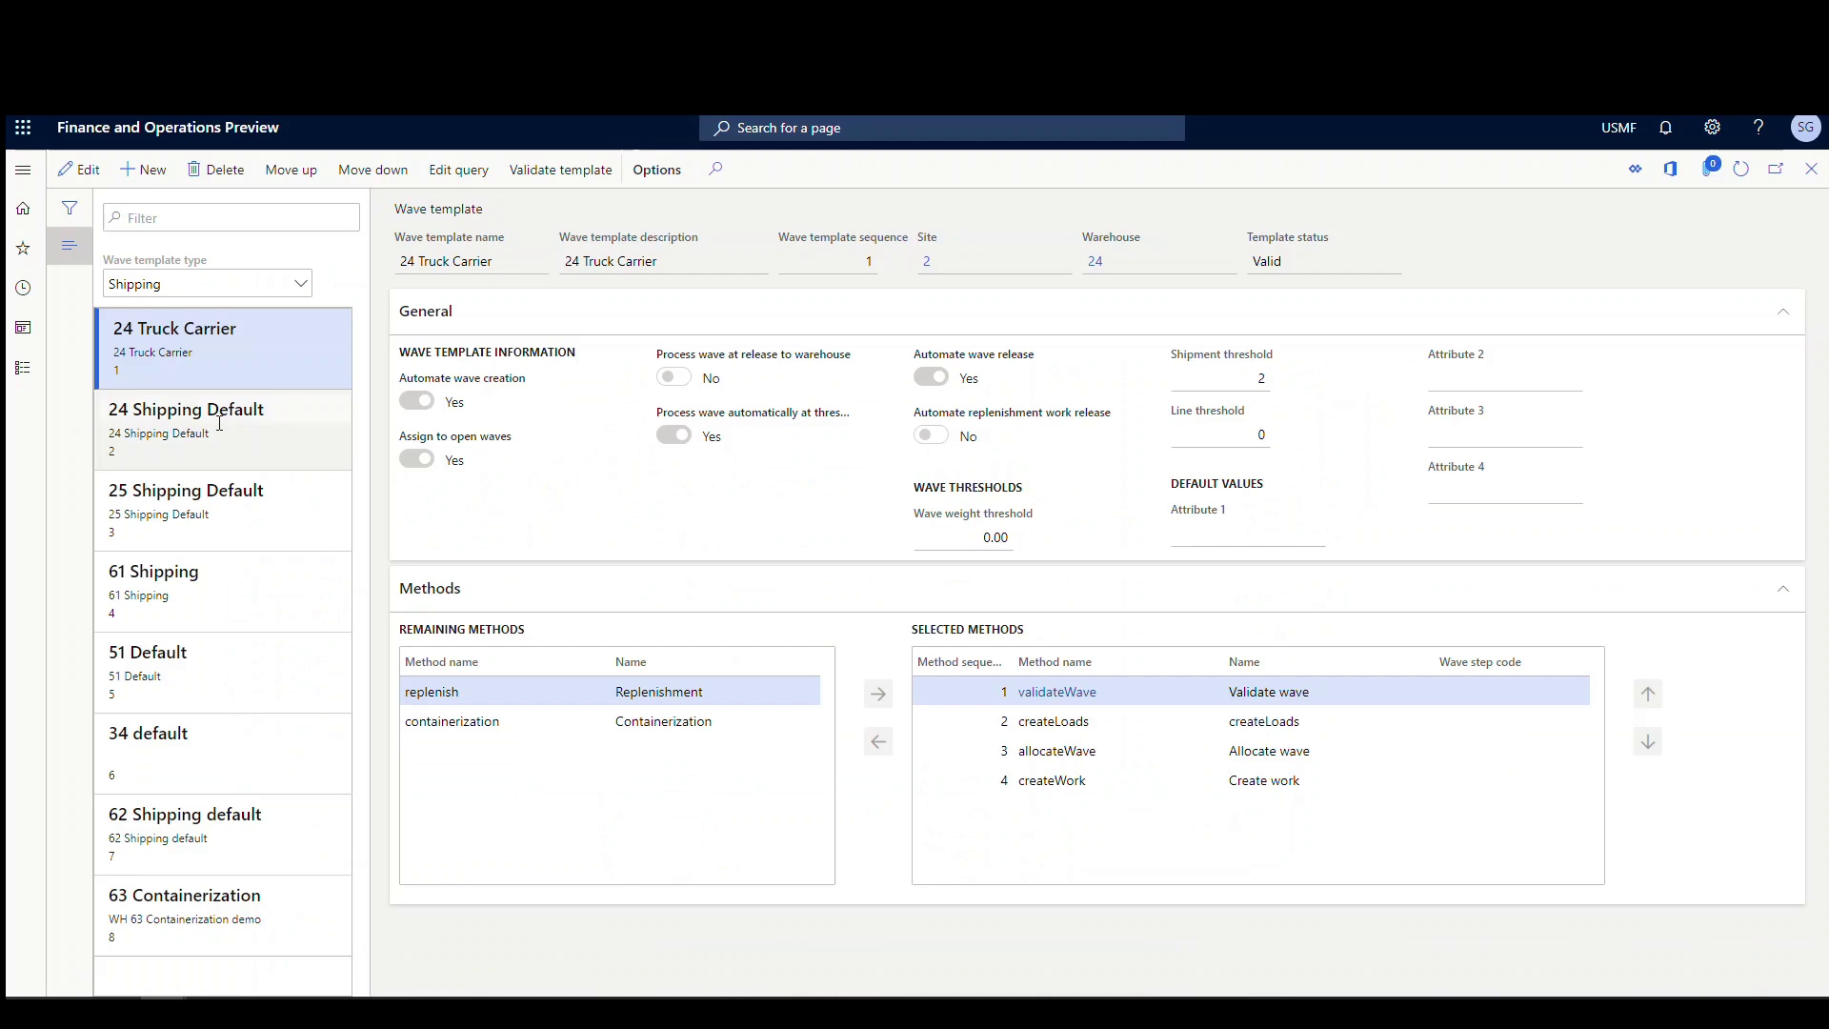
click(238, 419)
click(243, 372)
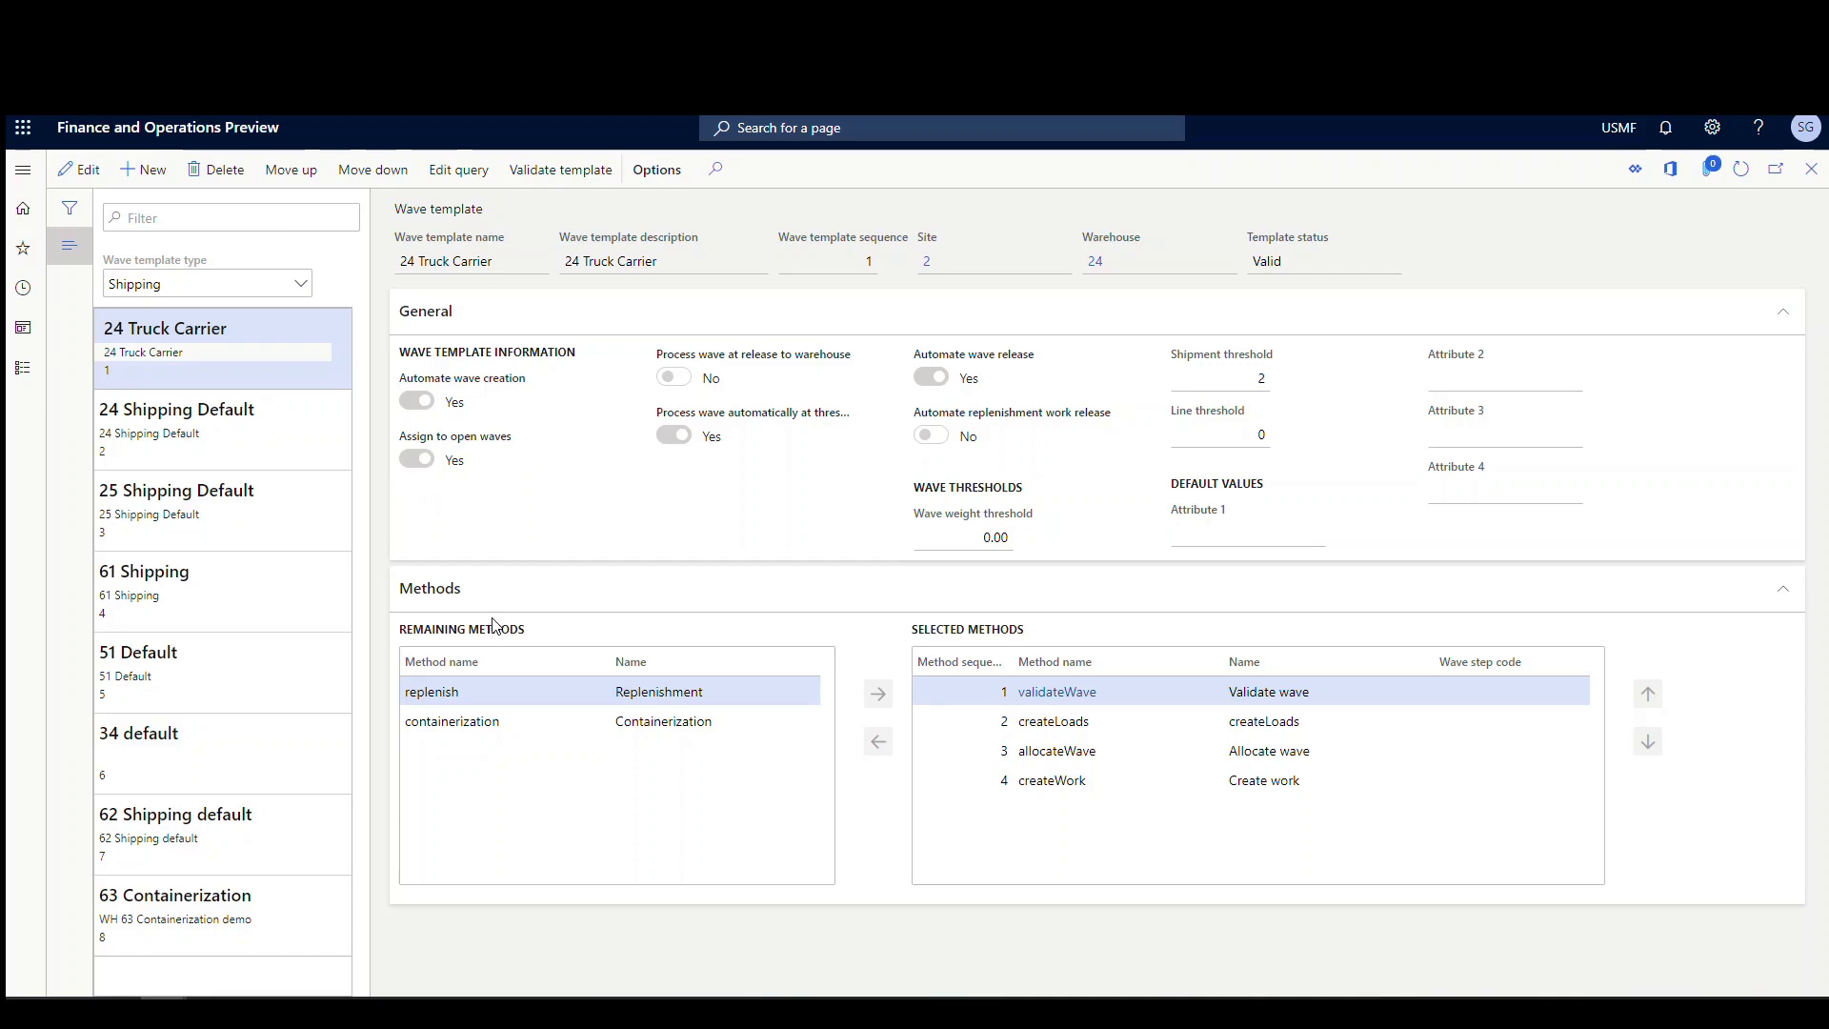
Create new sales order 001425 for the chosen customer with warehouse 24
click(22, 170)
scroll(164, 636, down, 7)
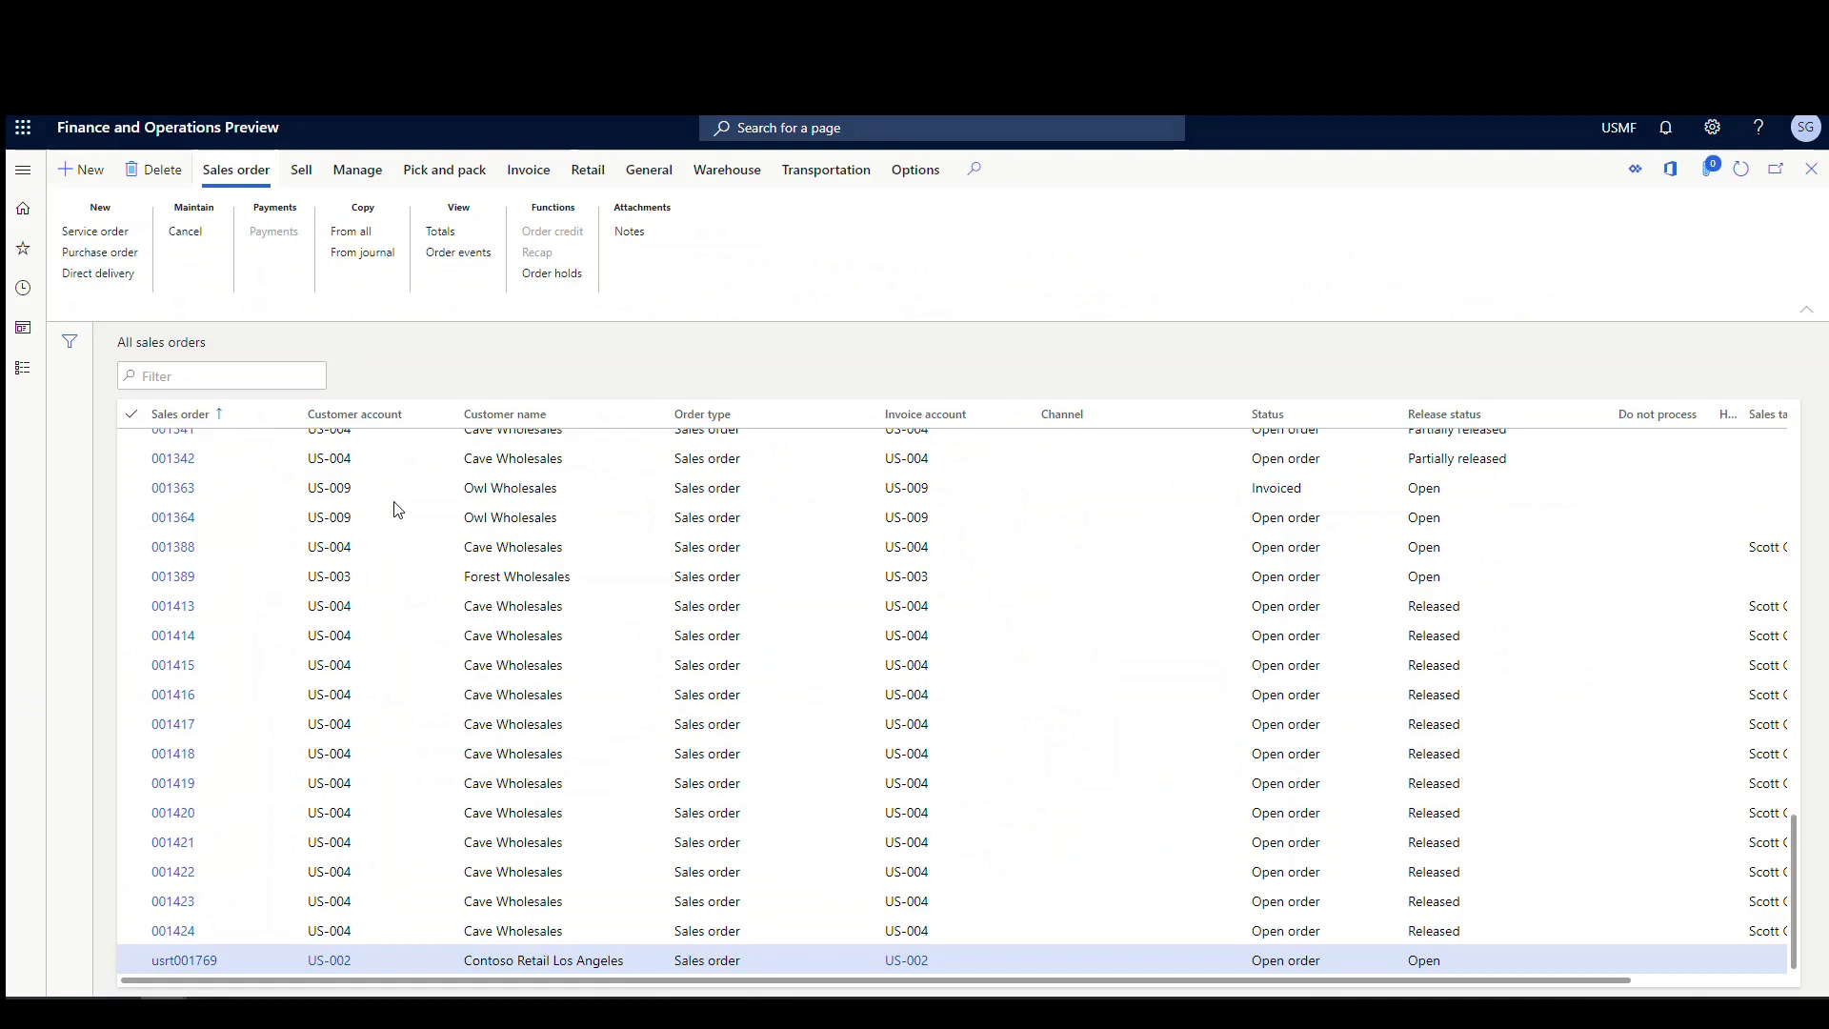
key(alt+n)
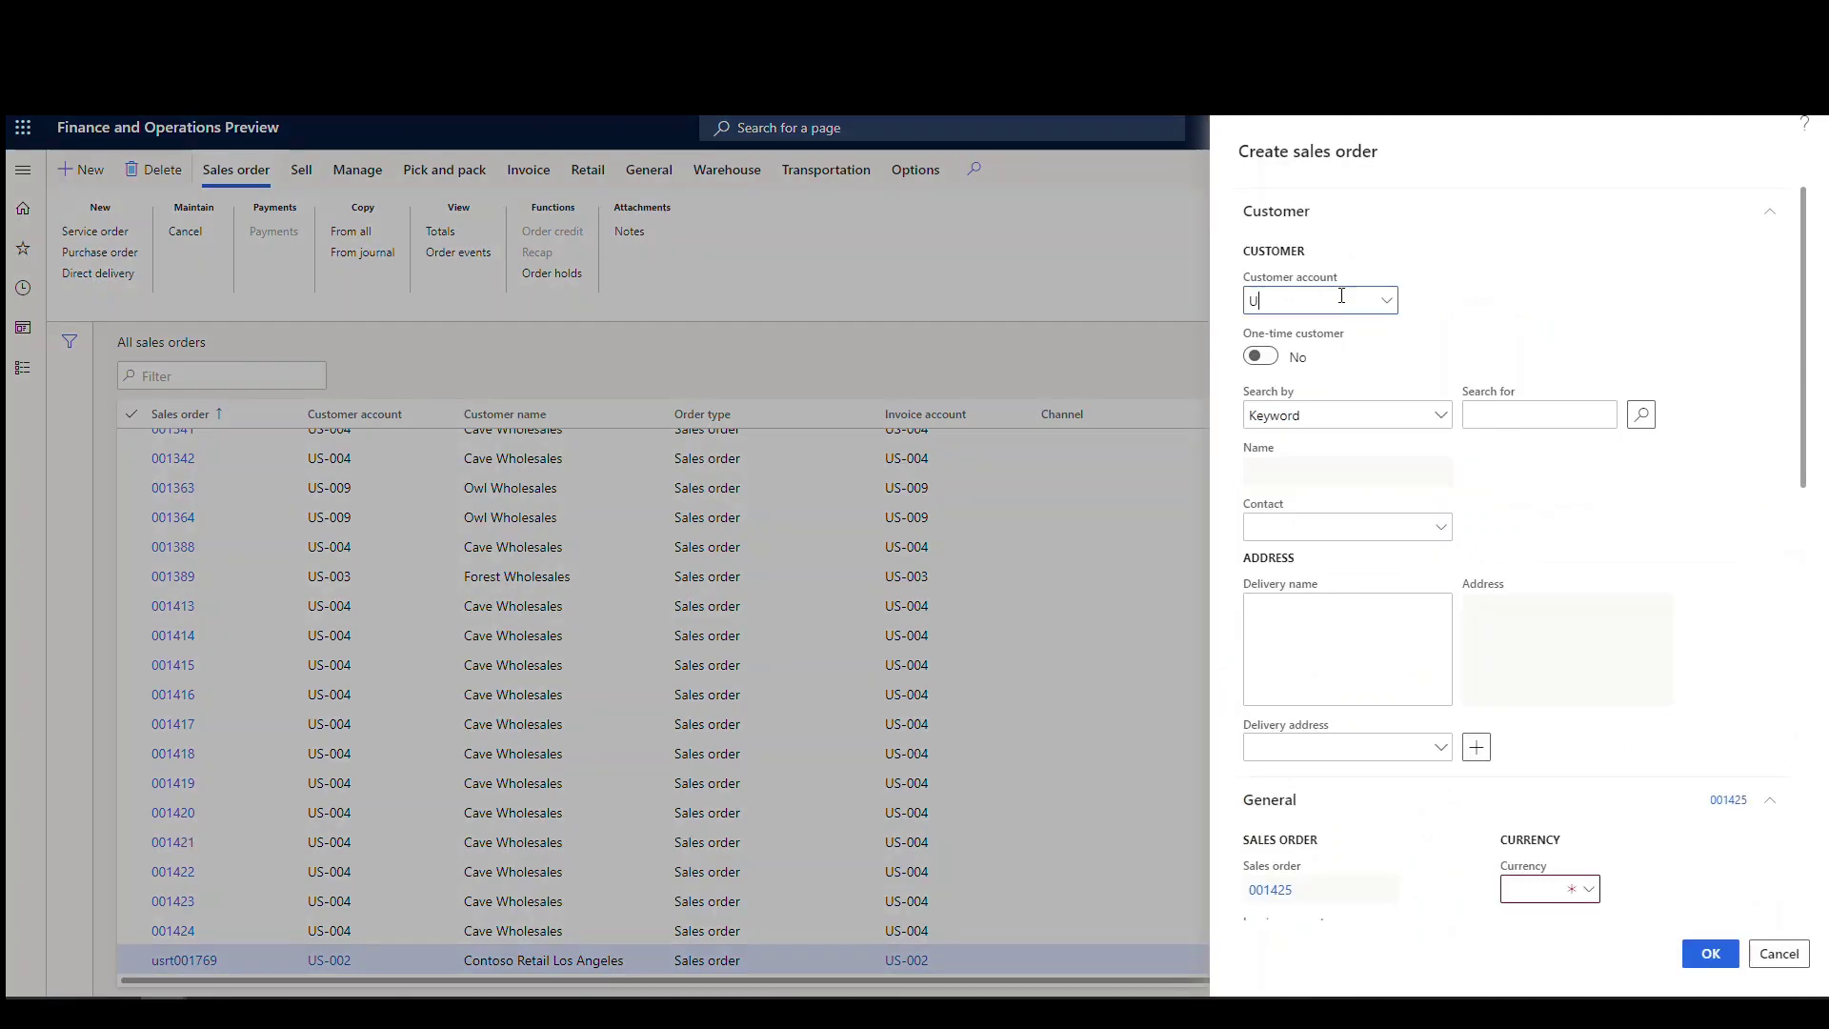
key(Tab)
scroll(1322, 319, down, 5)
click(1585, 474)
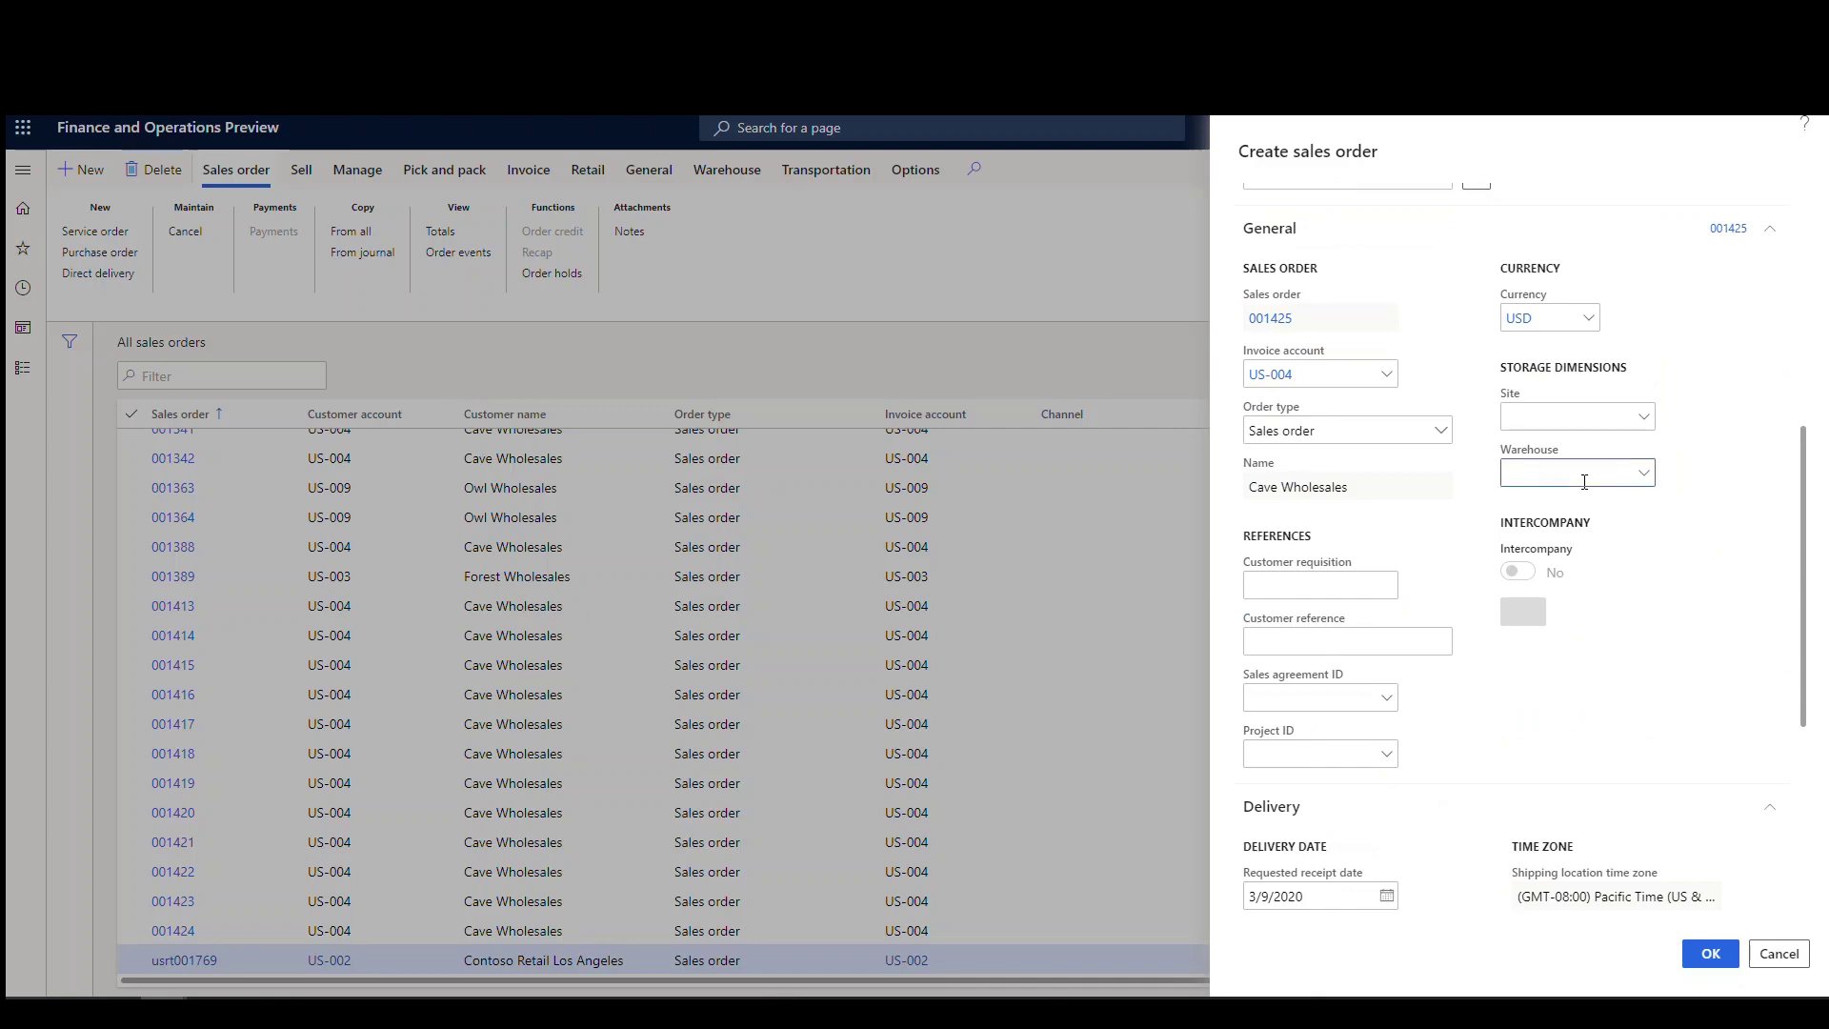
text(24)
key(Tab)
click(1710, 954)
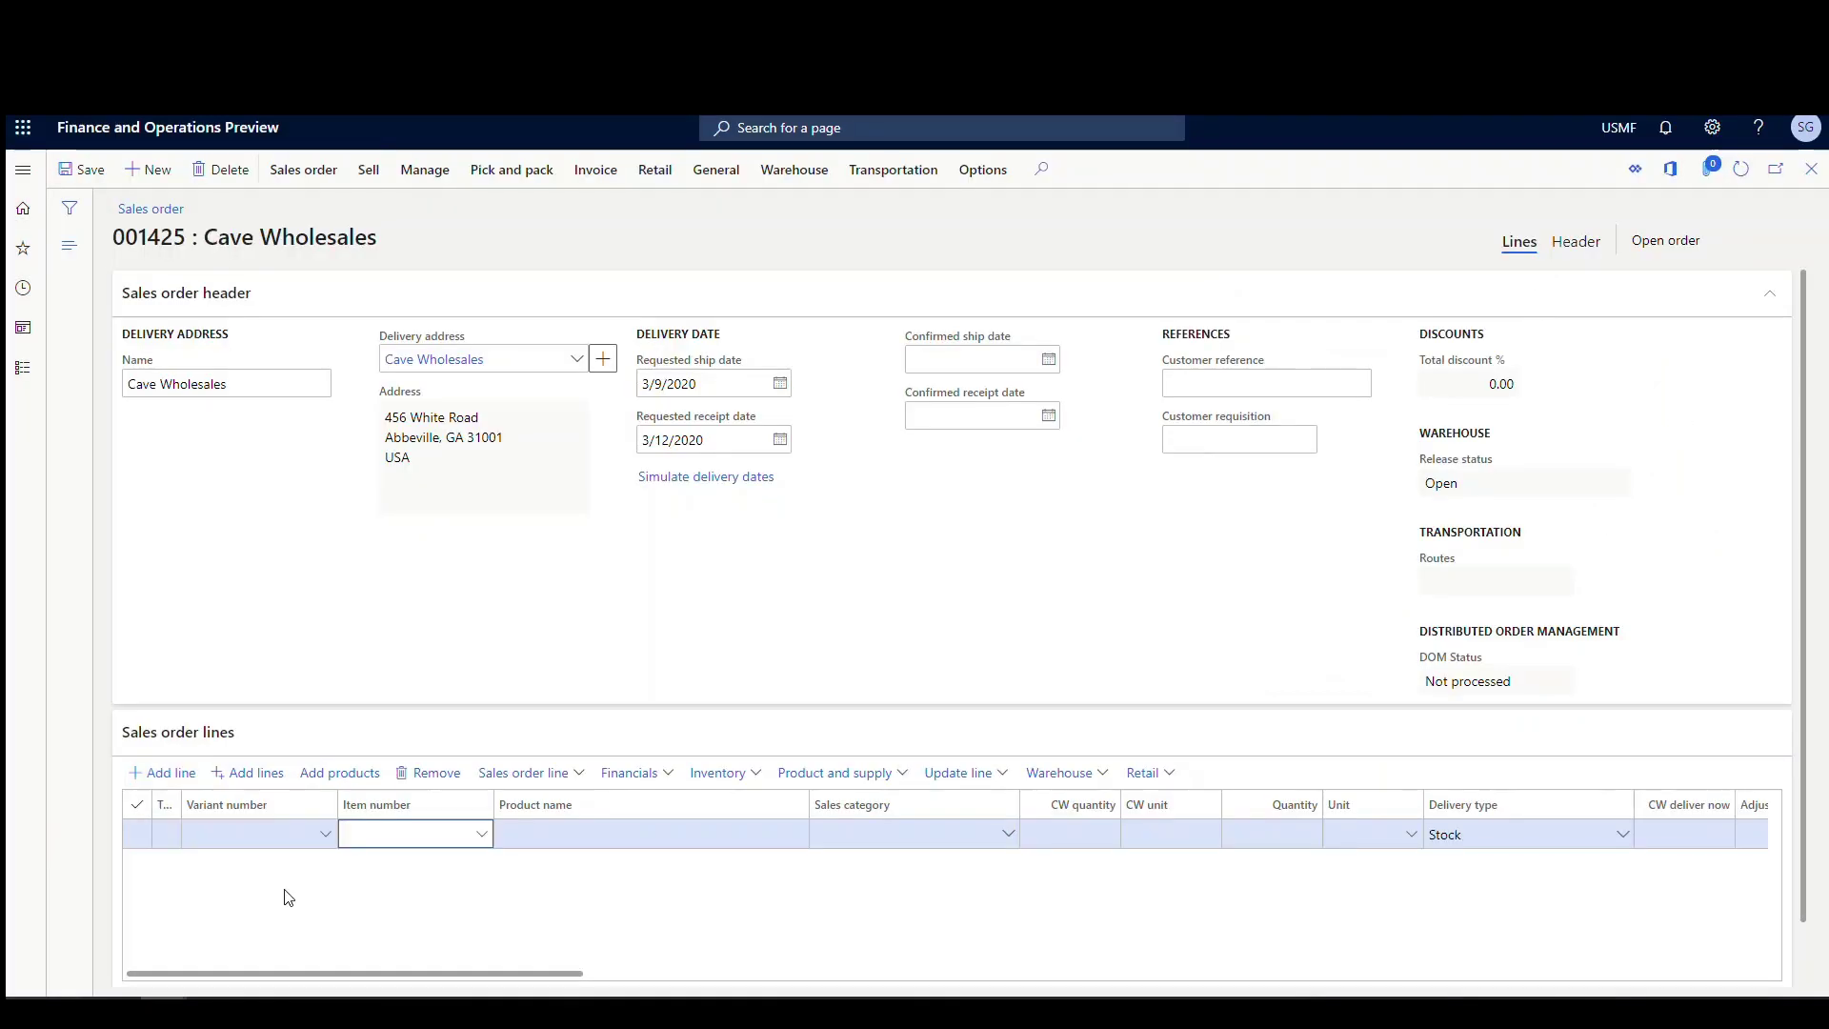
Add order lines for items A0001 and A0002 (HDMI 12' Cables, 1.00 Pcs each)
text(a0001)
key(Tab)
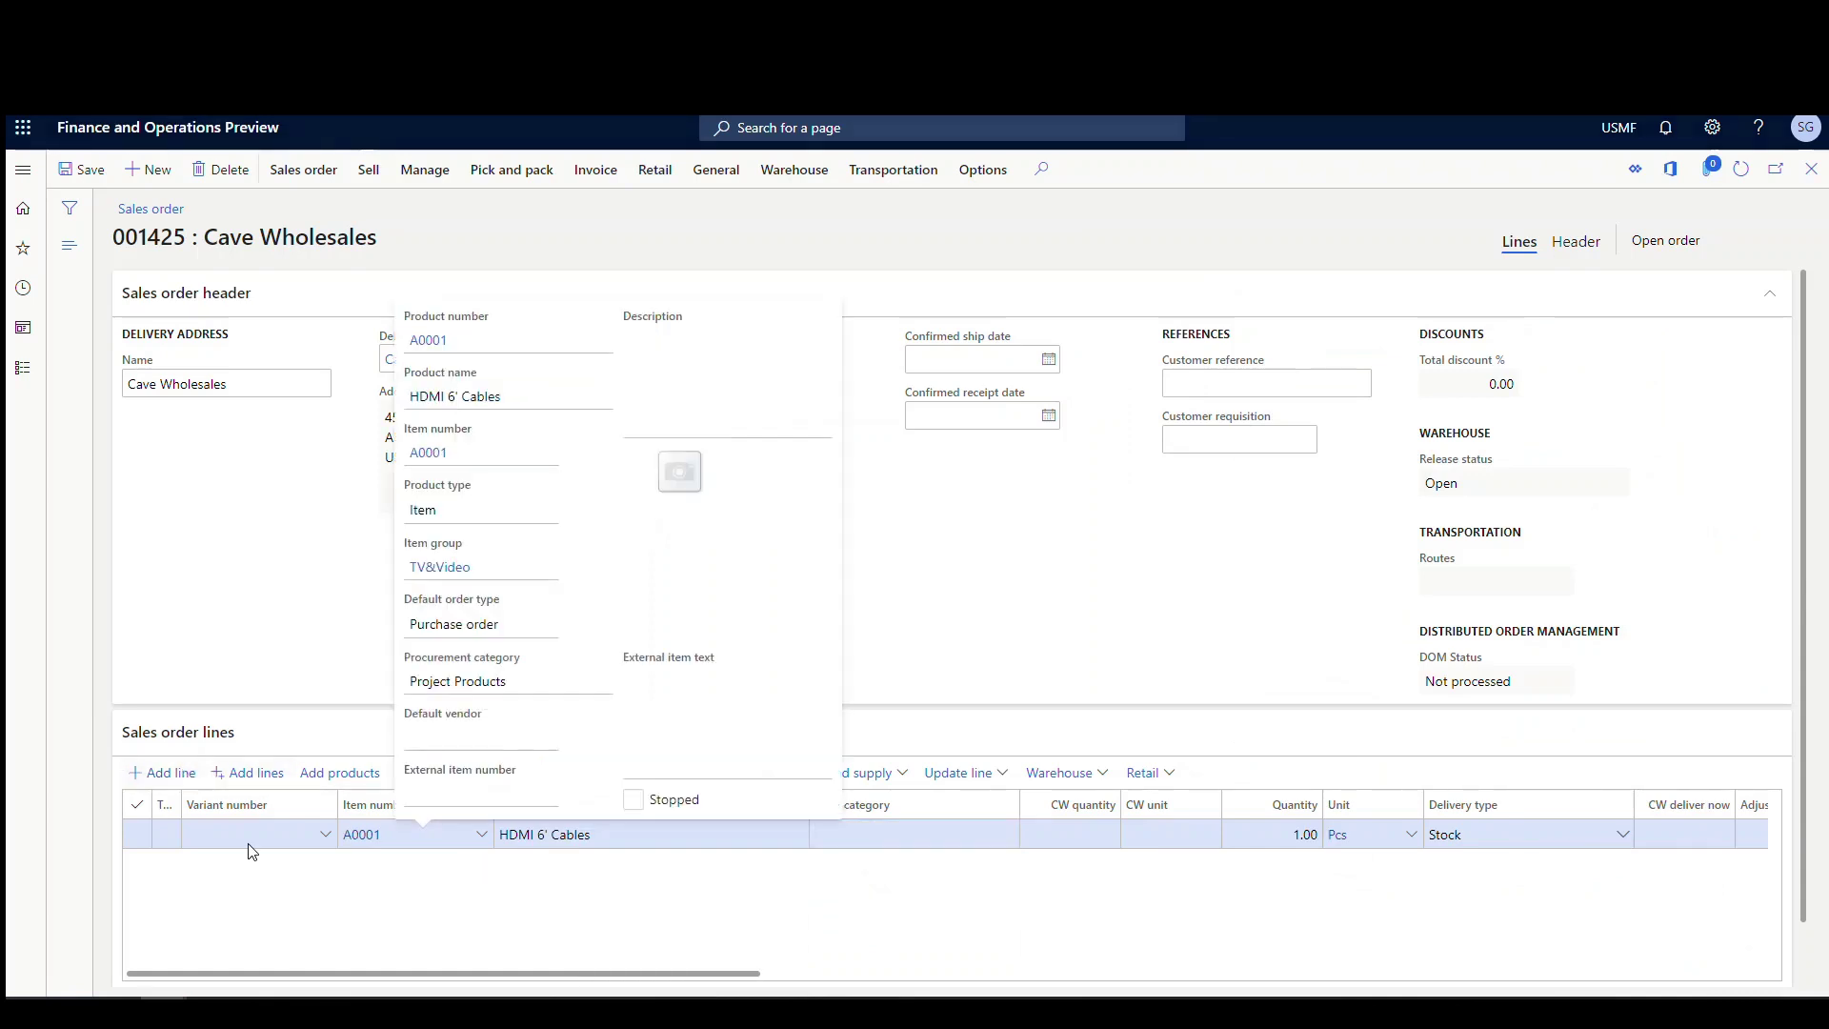
click(370, 907)
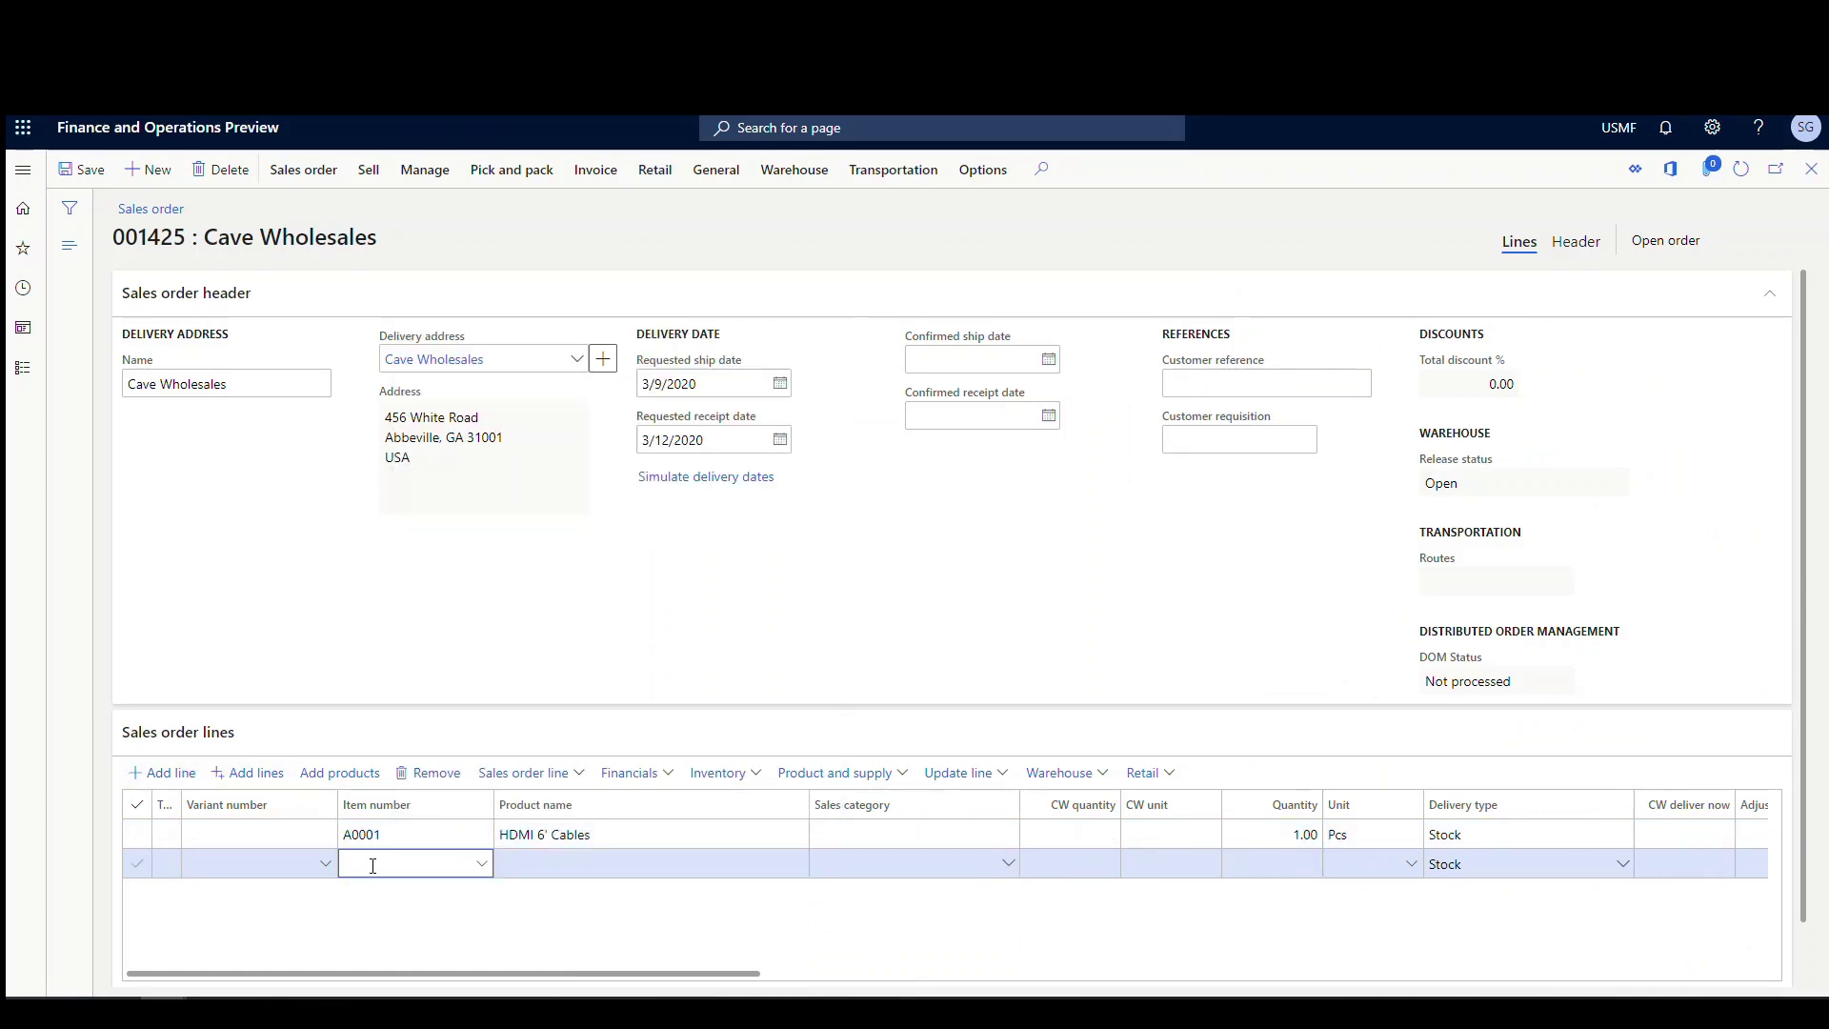
text(a0002)
key(Tab)
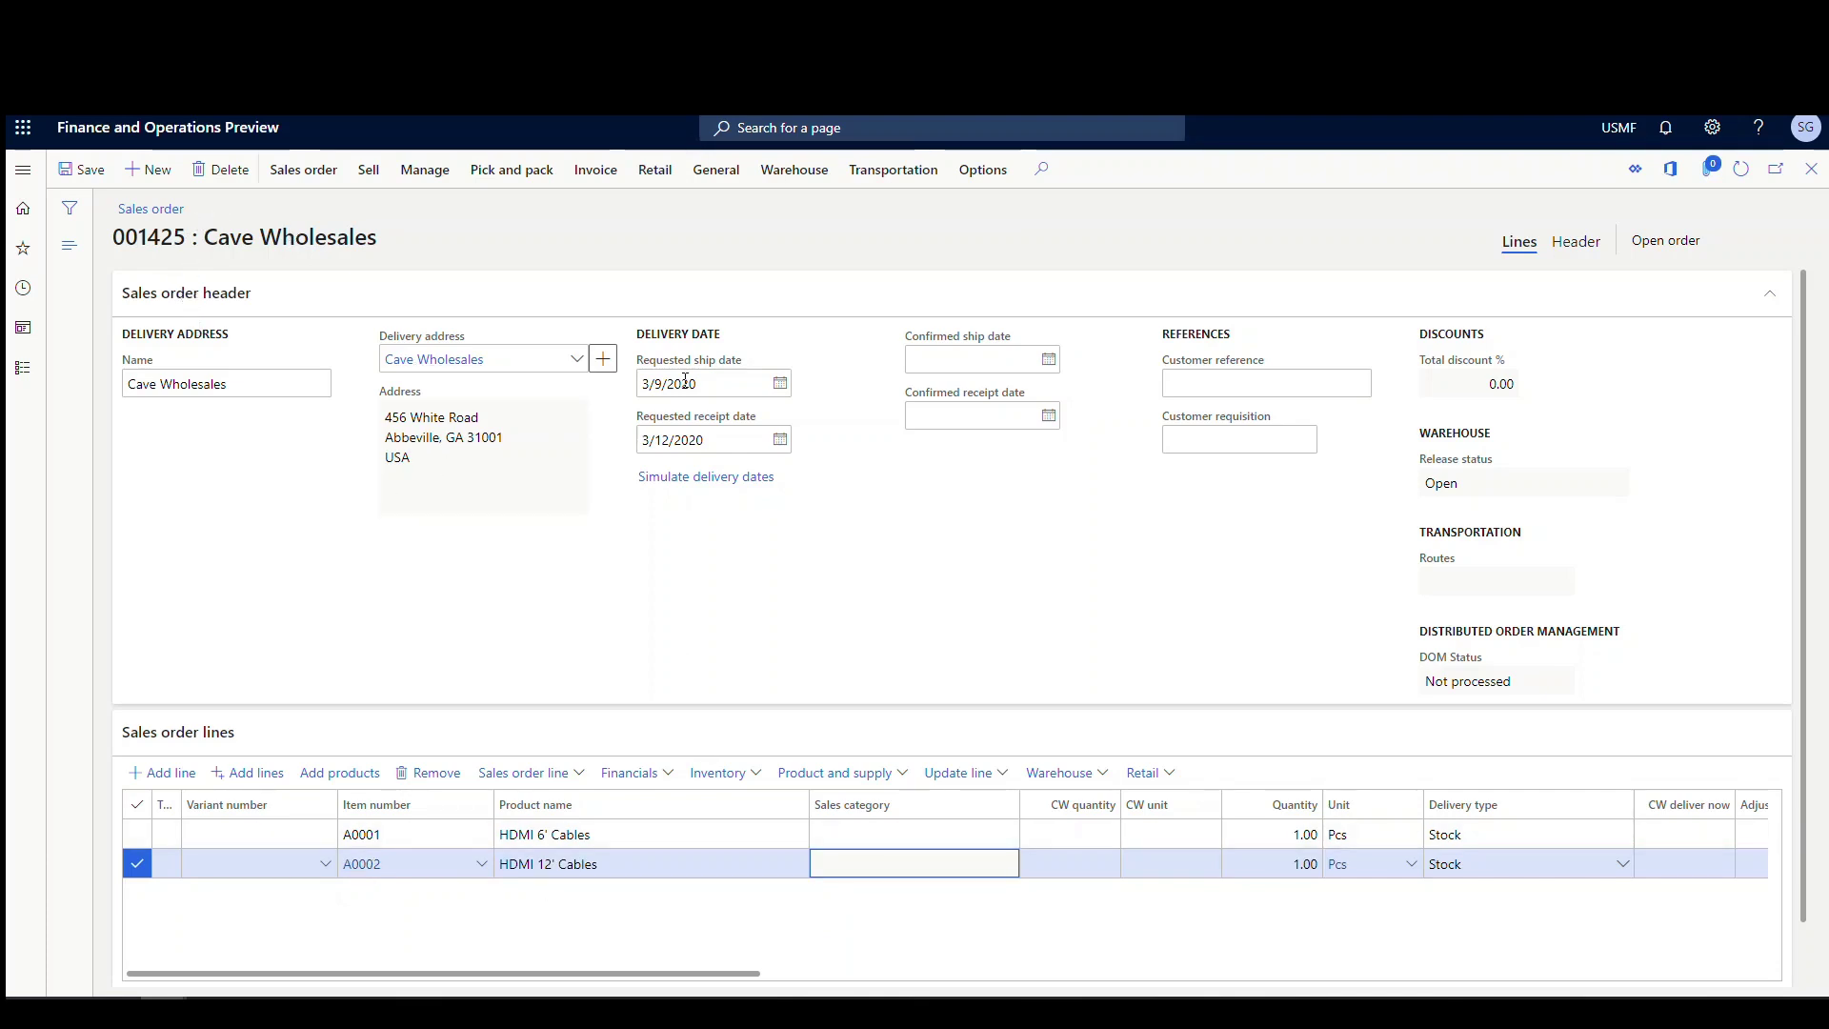
click(795, 170)
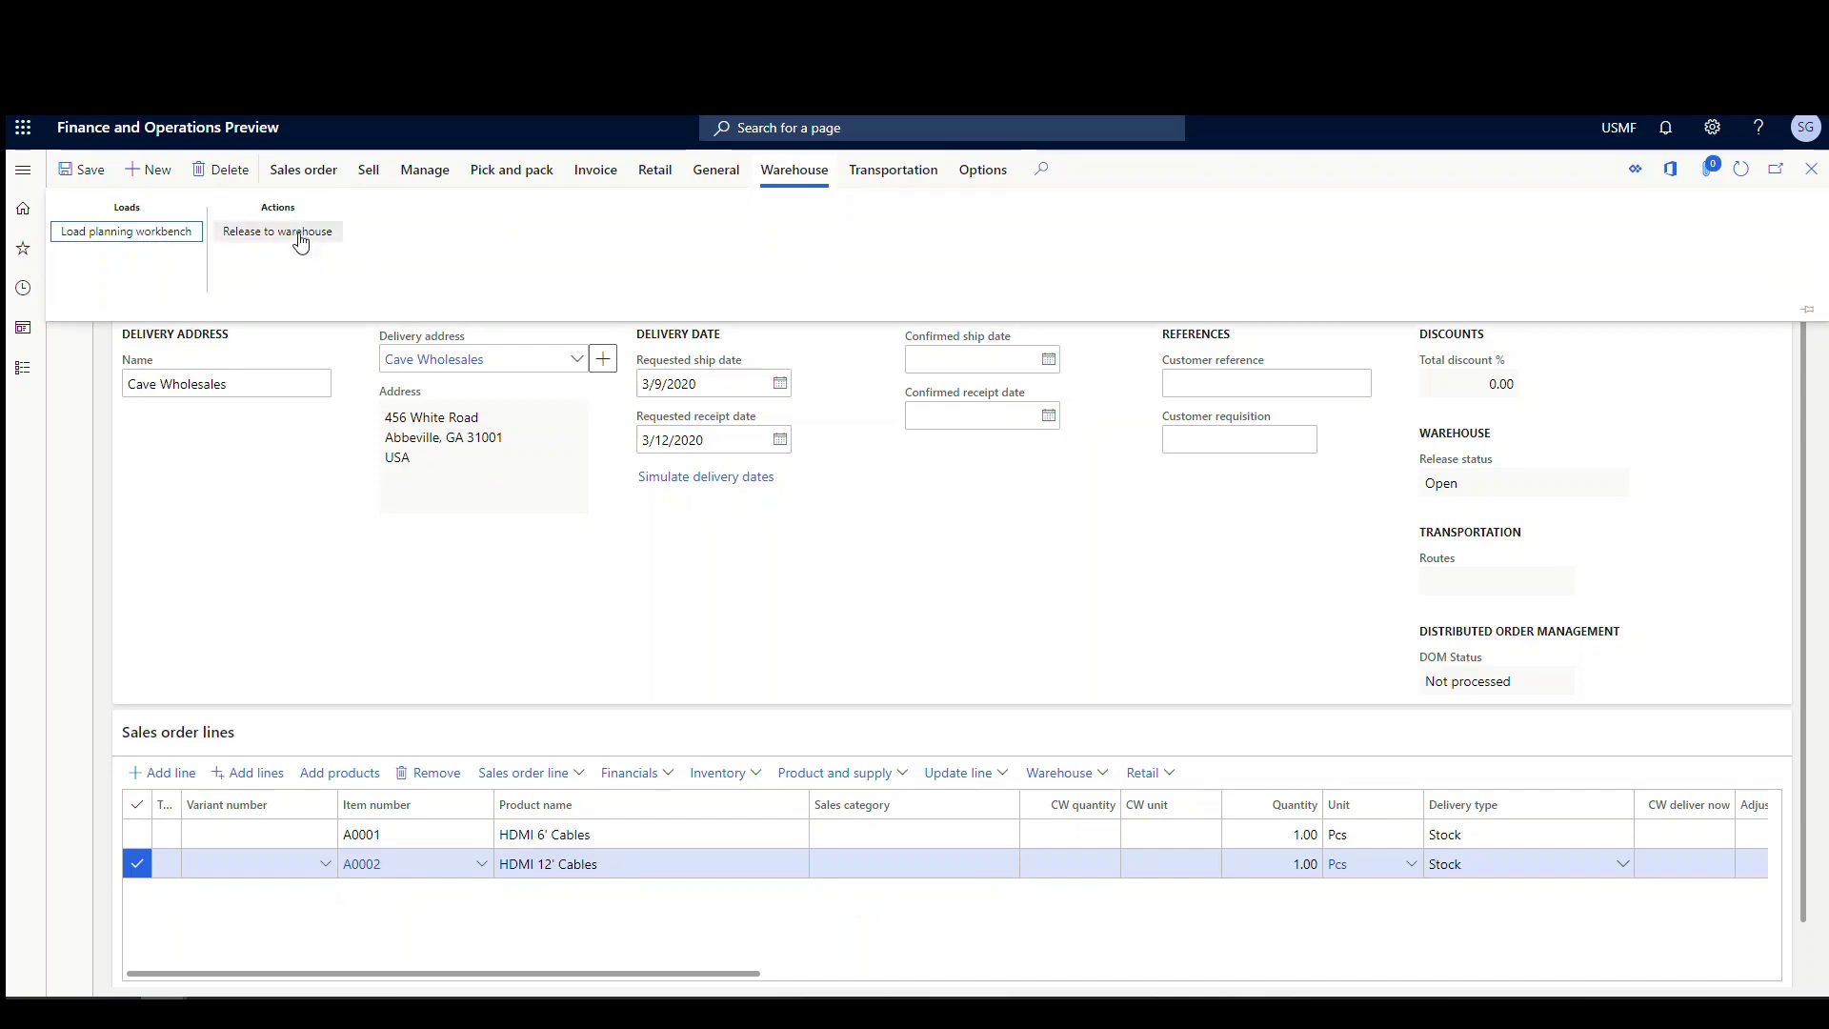
Release order 001425 to the warehouse, read the wave messages, and check the A0002 line's work details
click(299, 240)
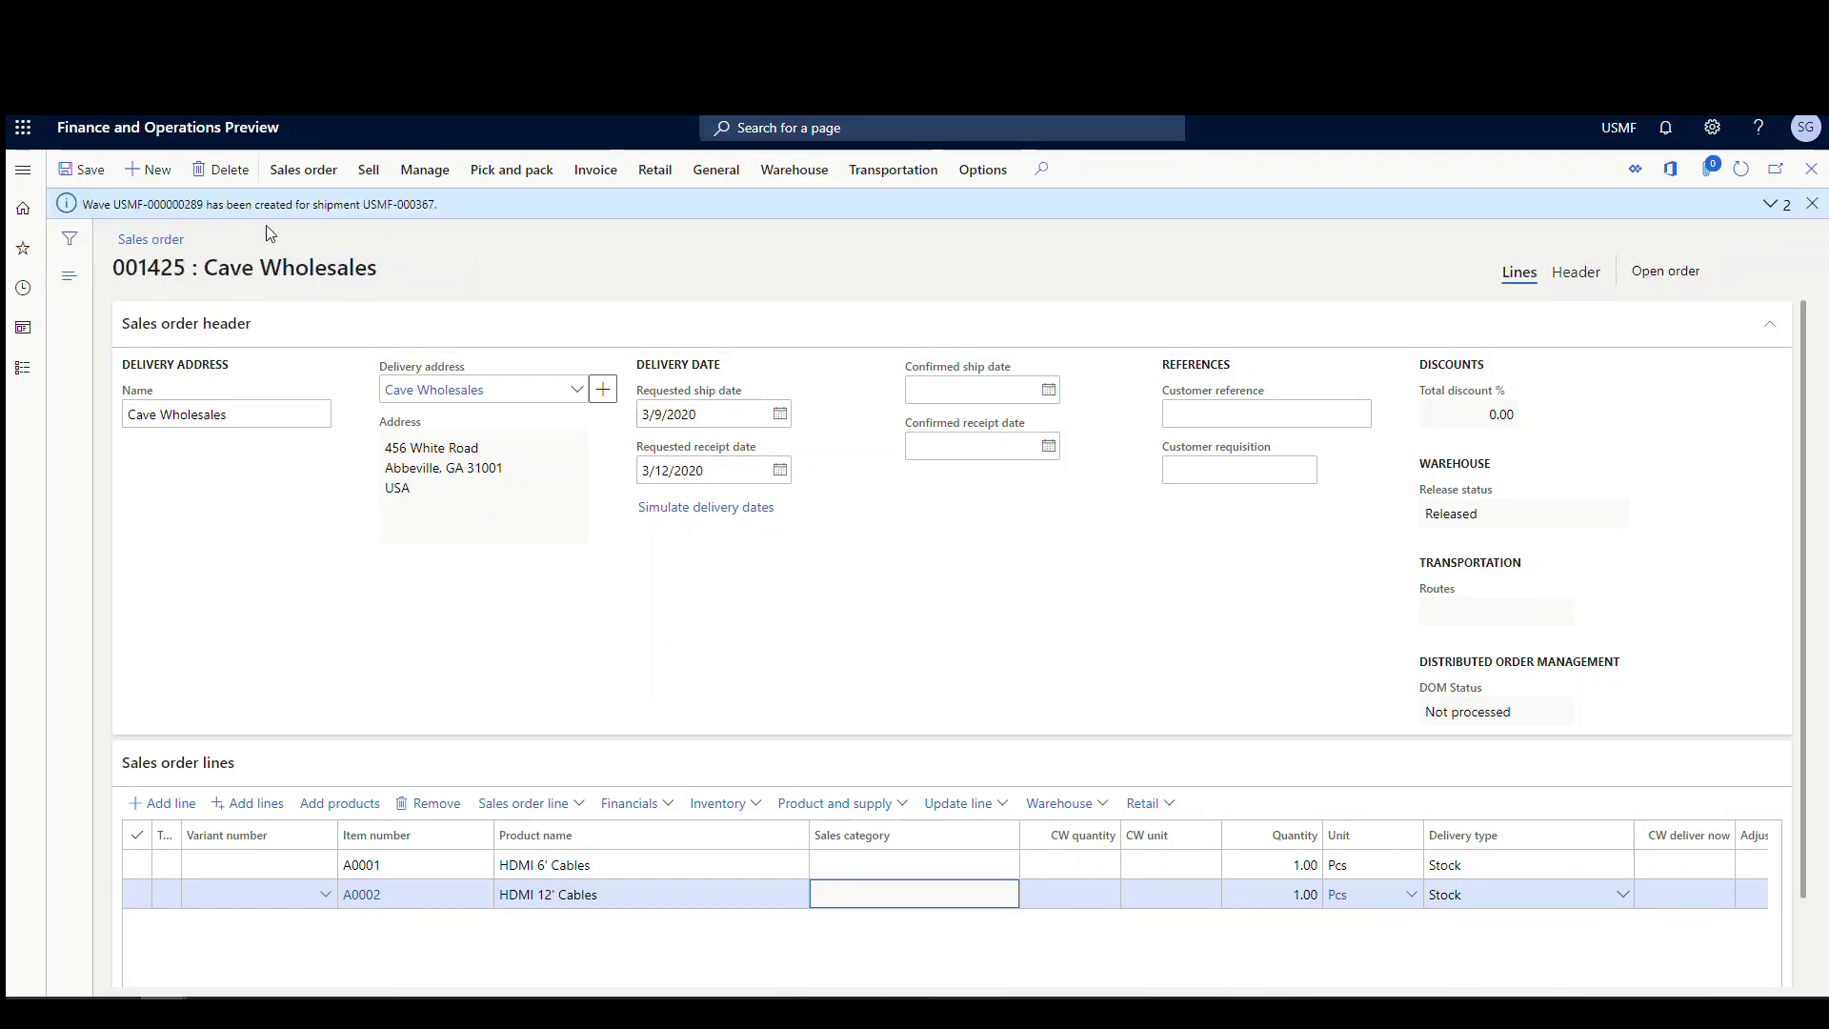
click(1776, 204)
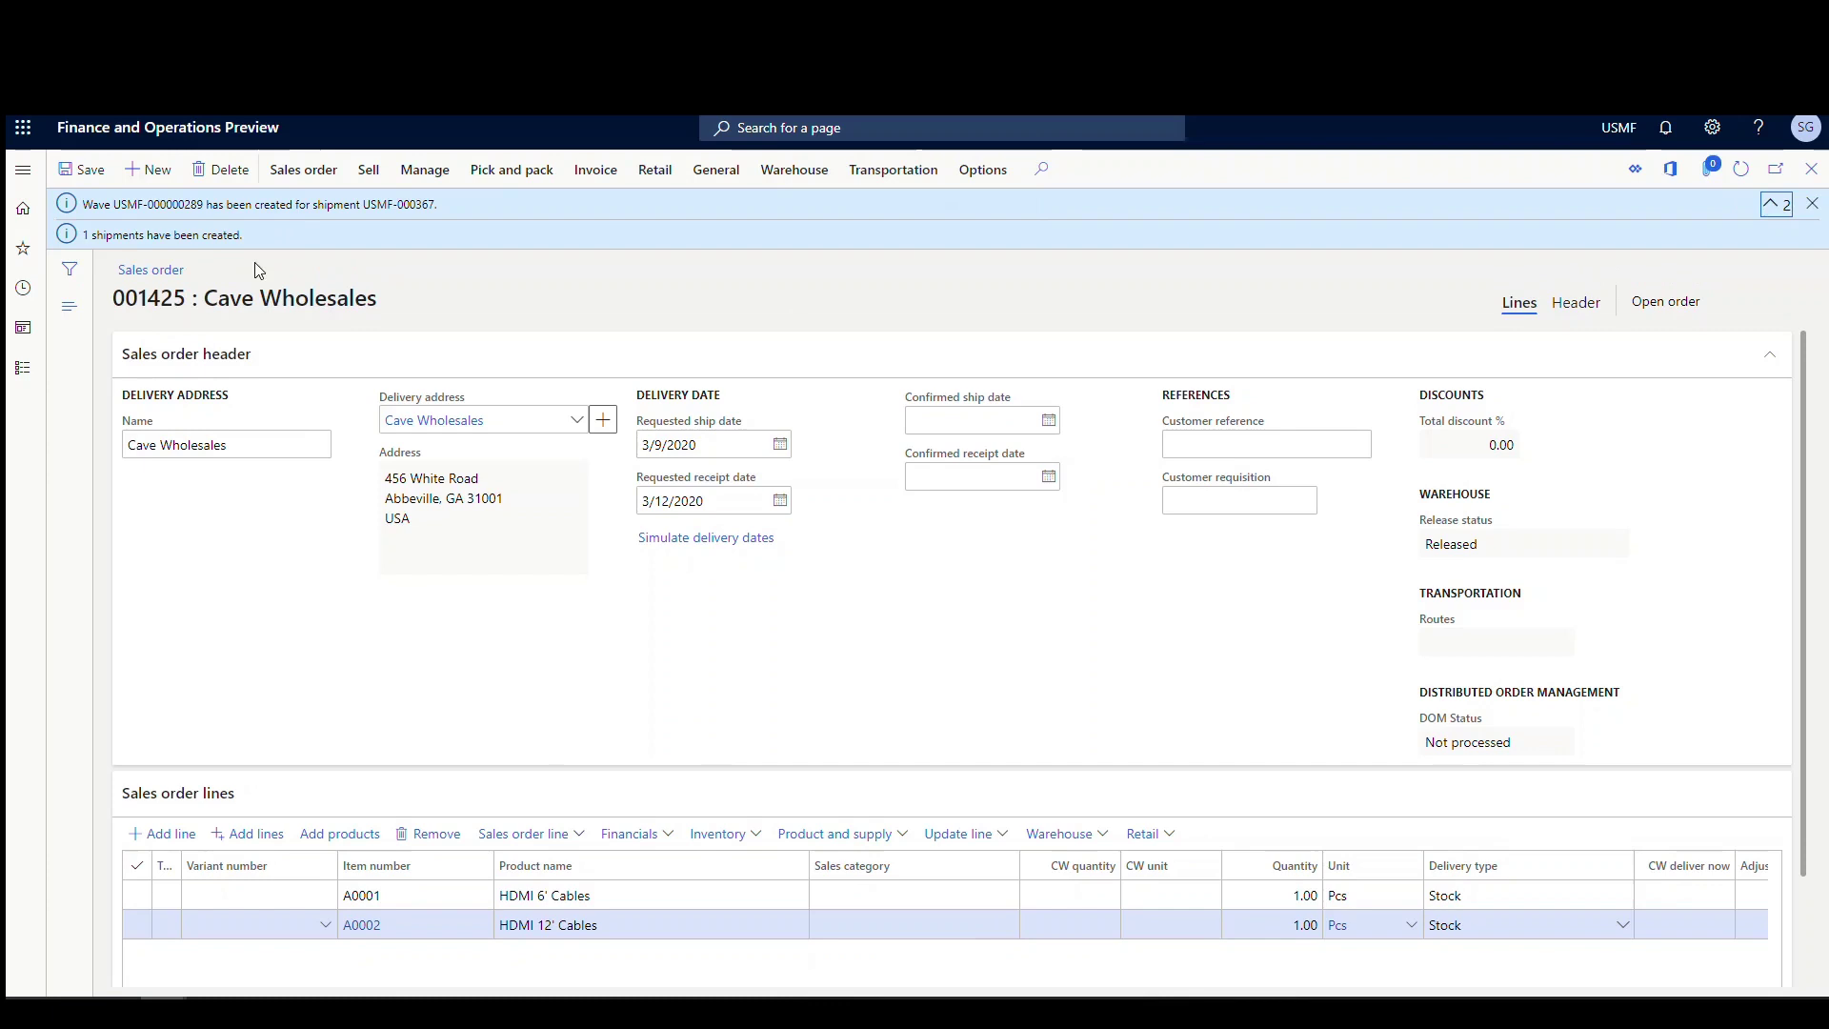
click(1812, 204)
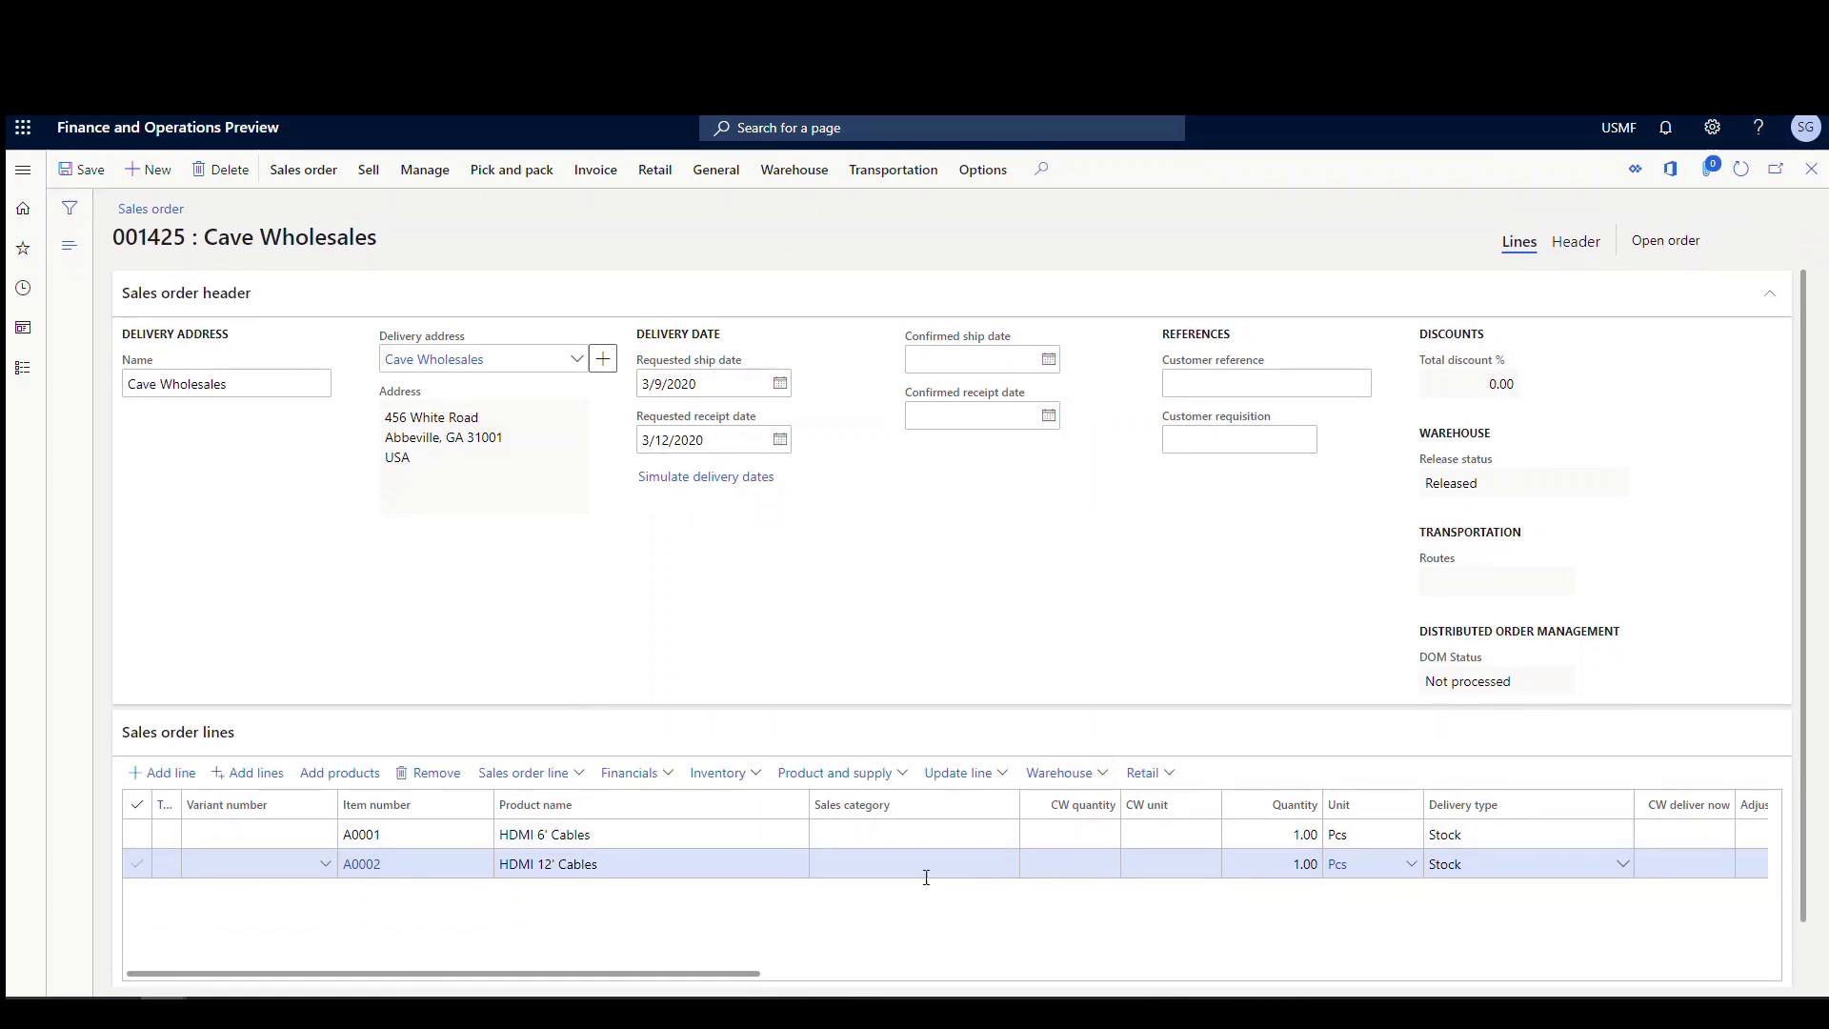
click(1107, 780)
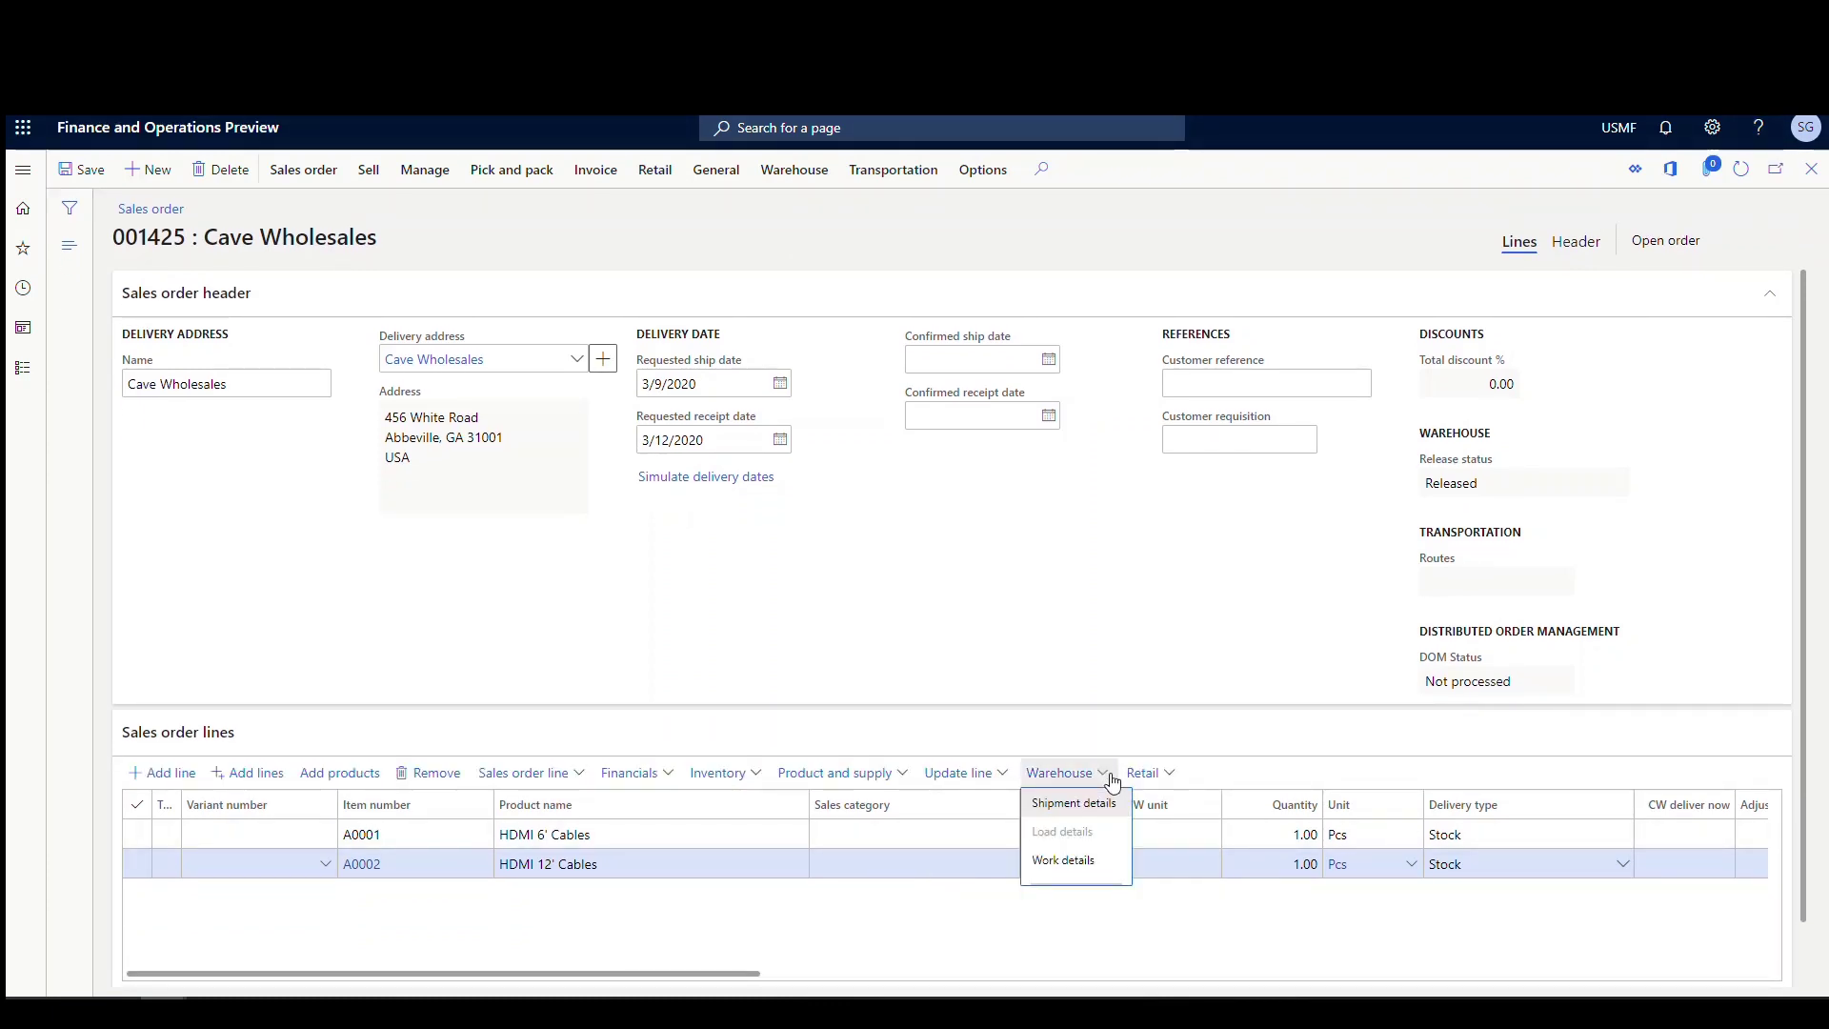
click(1070, 863)
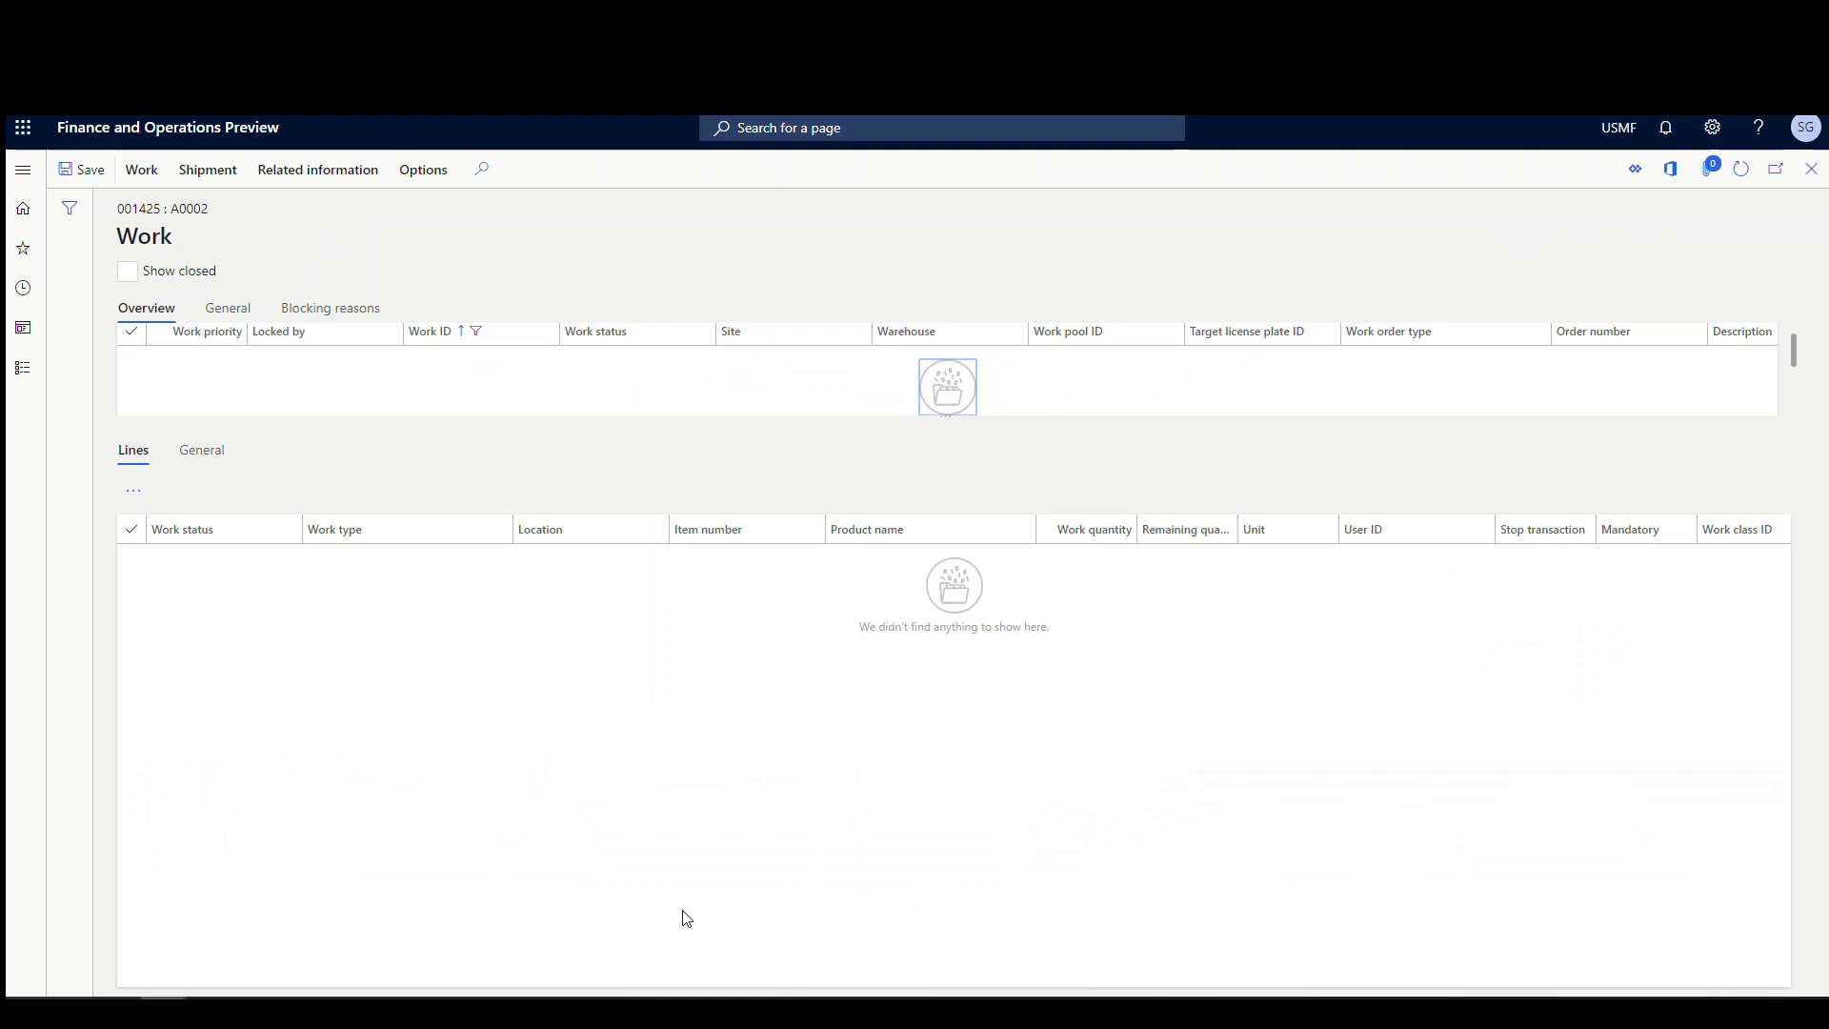
click(1813, 172)
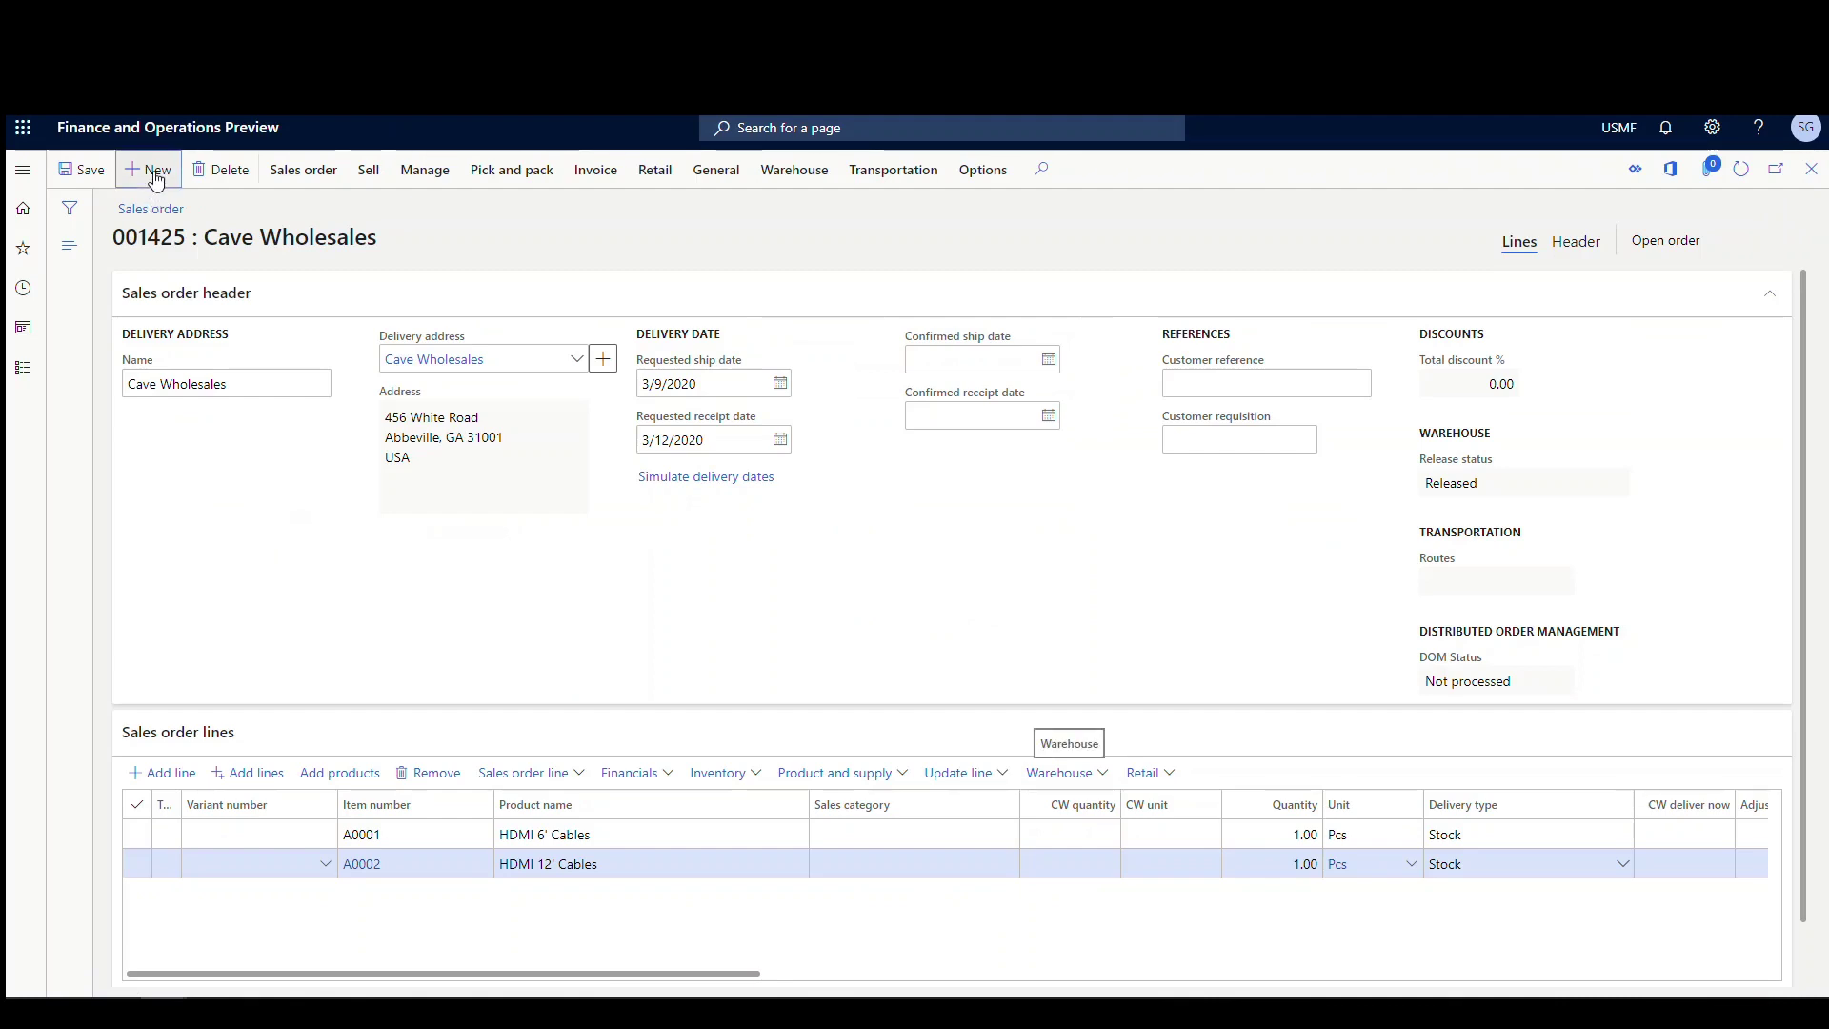
Begin new sales order 001426 for Cave Wholesales, entering 24 as the warehouse
click(155, 179)
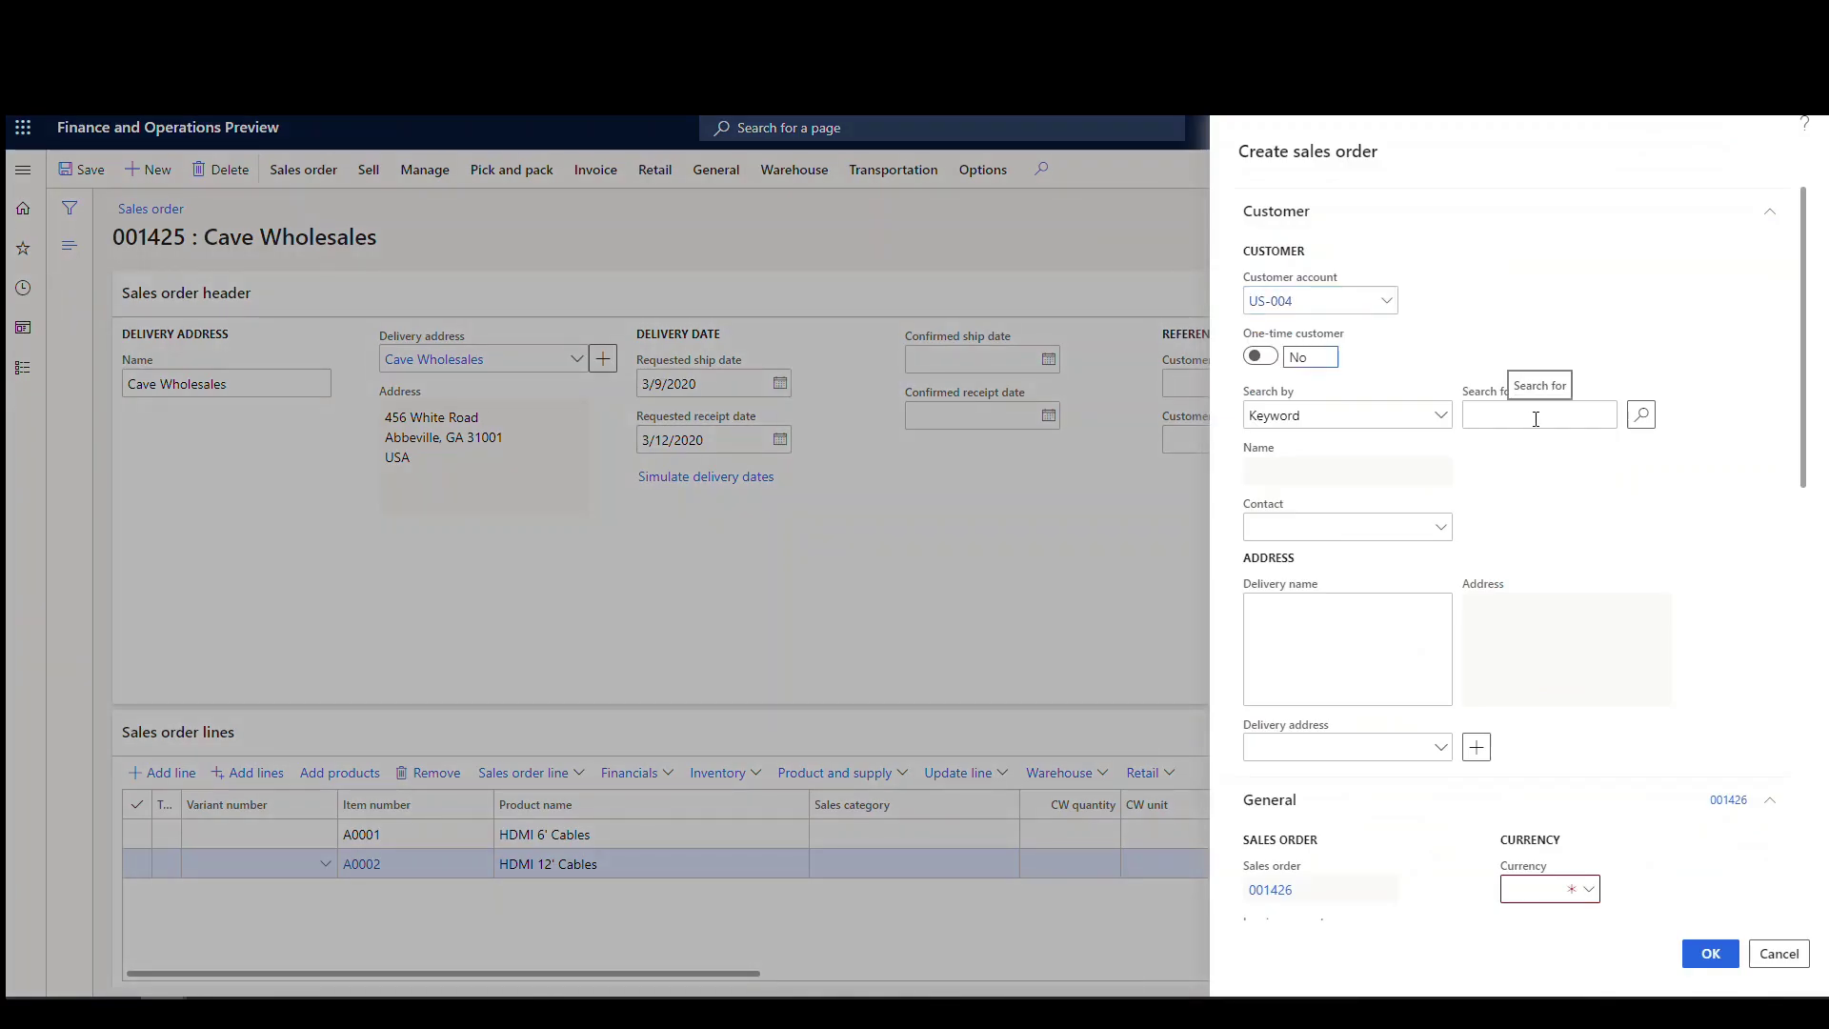
scroll(1544, 490, down, 4)
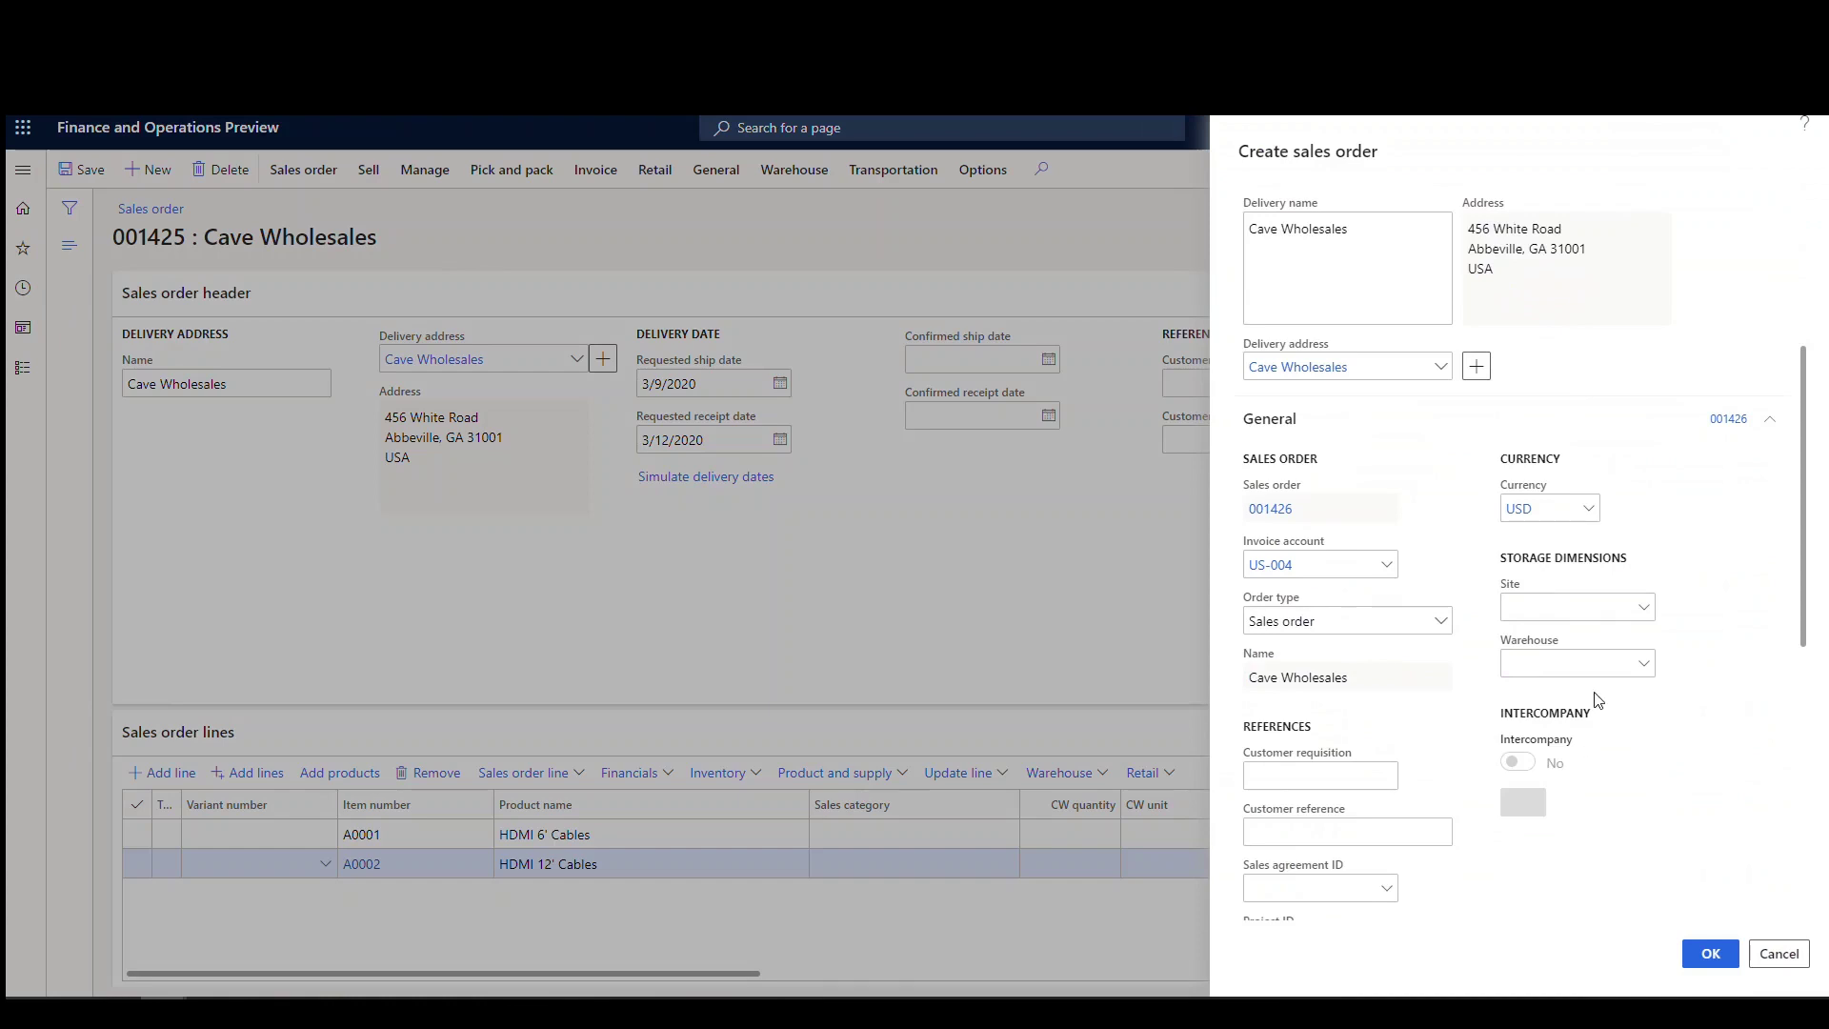
click(1576, 666)
text(24)
scroll(1577, 672, down, 5)
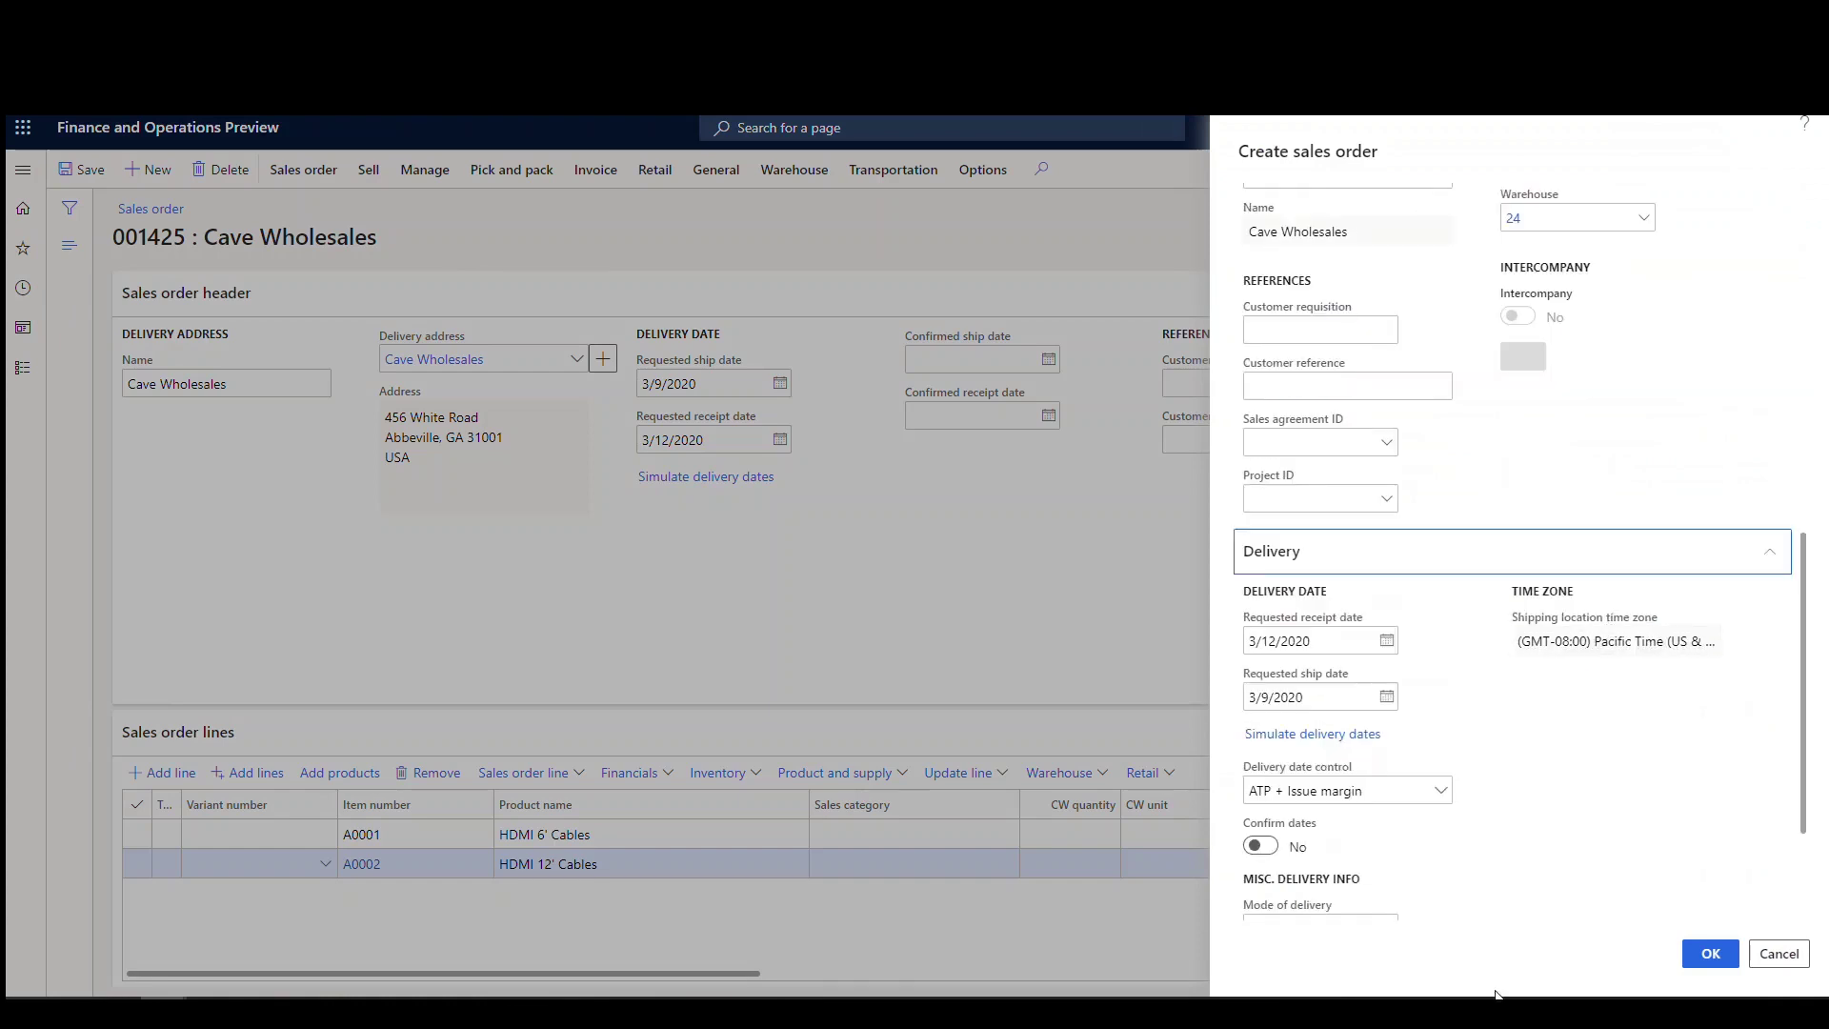
Confirm order 001426, add lines A0001 and A0002, and release it to the warehouse
click(1730, 954)
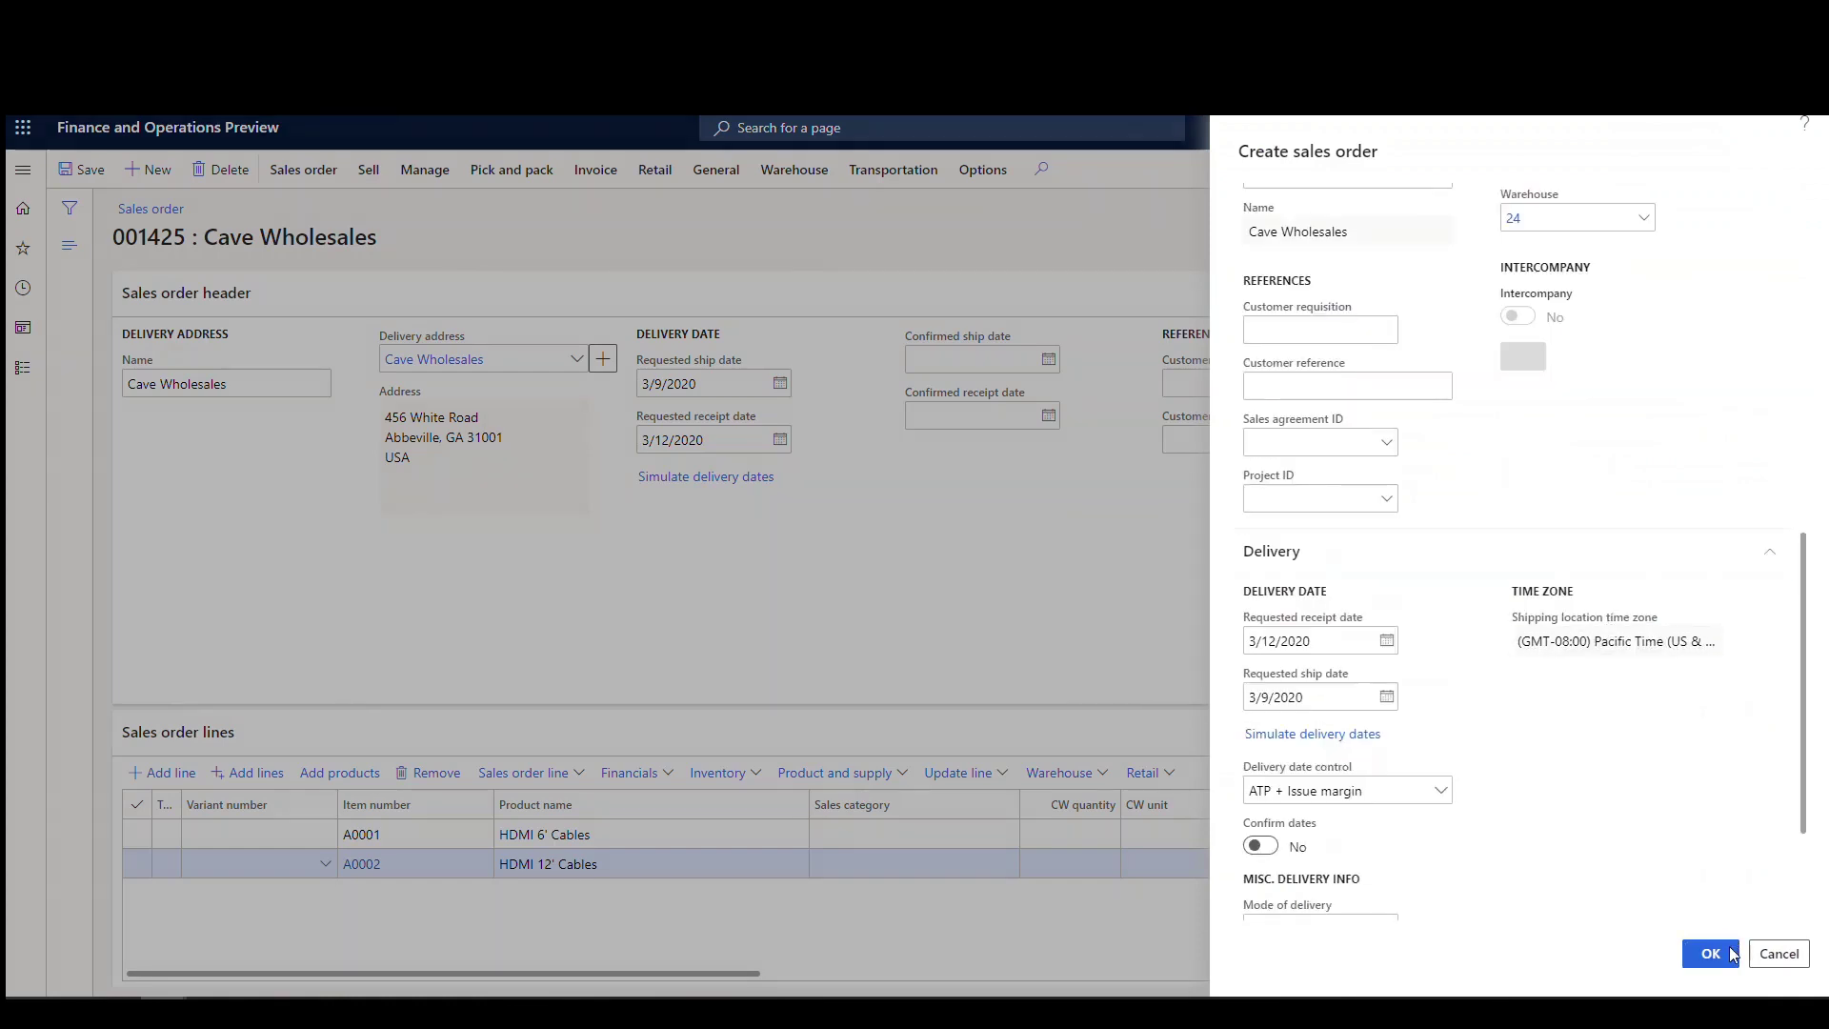
text(a001)
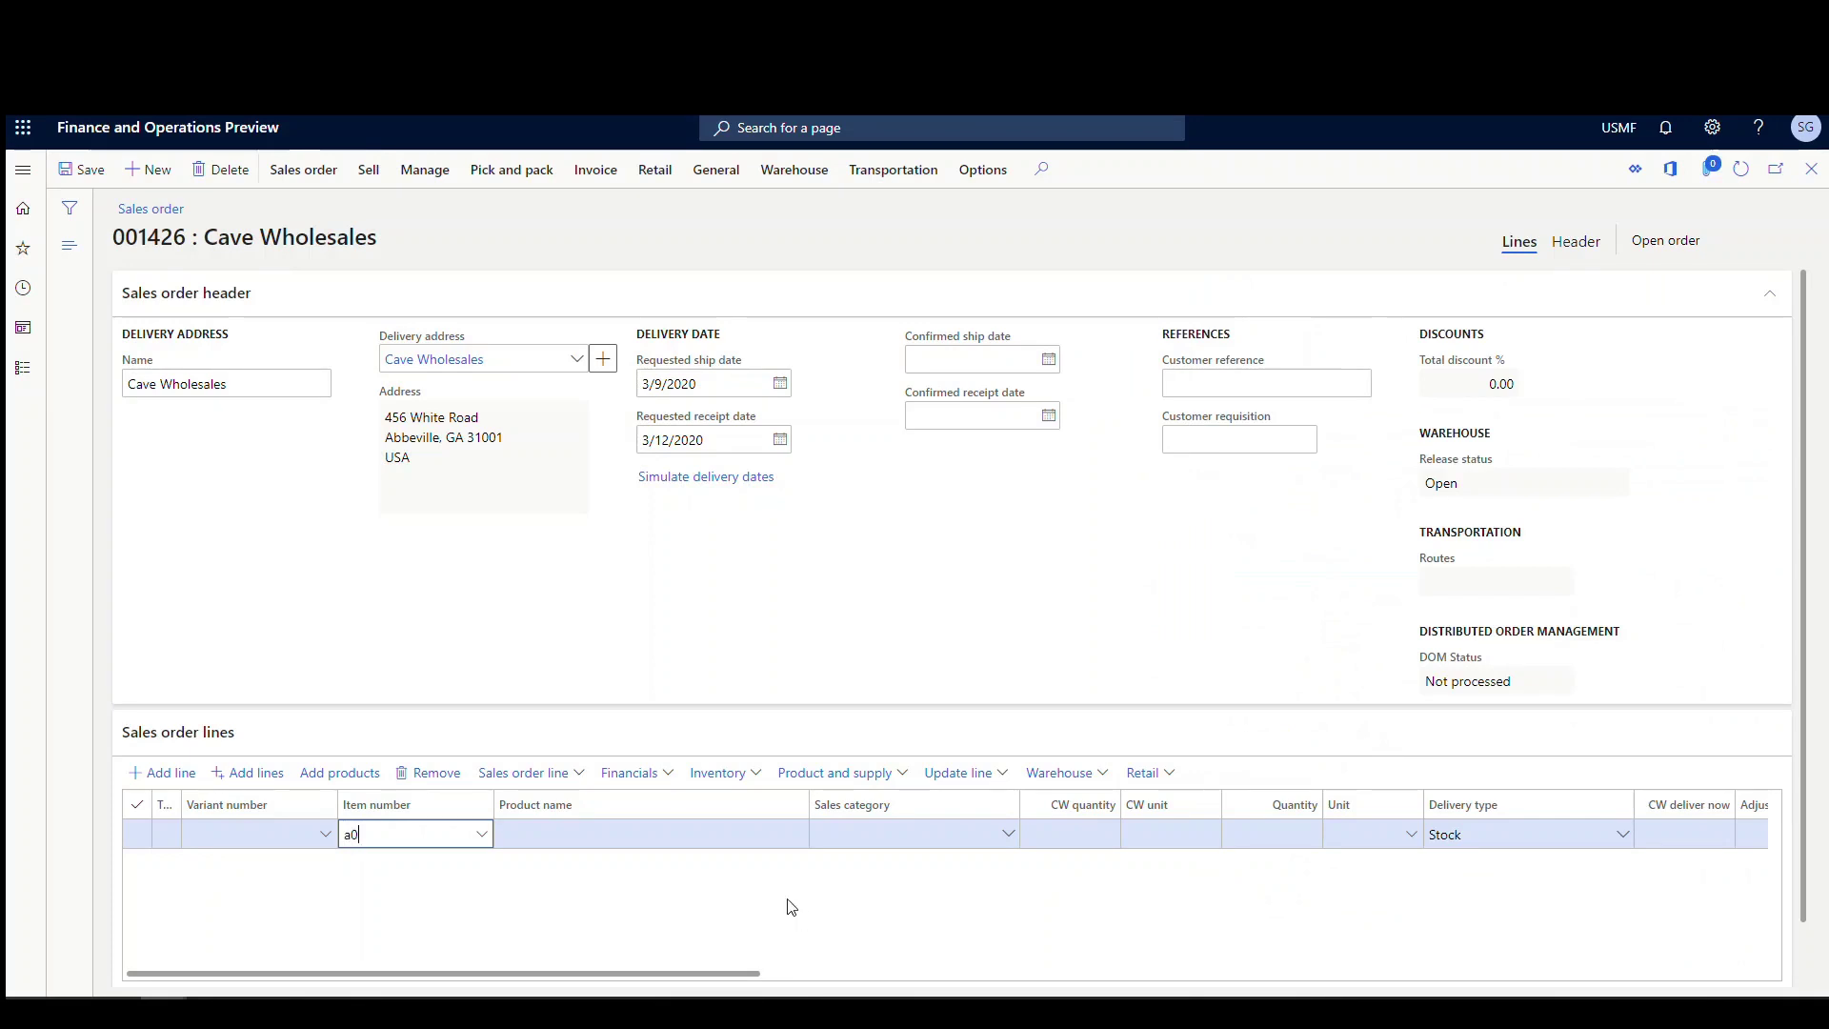
key(Tab)
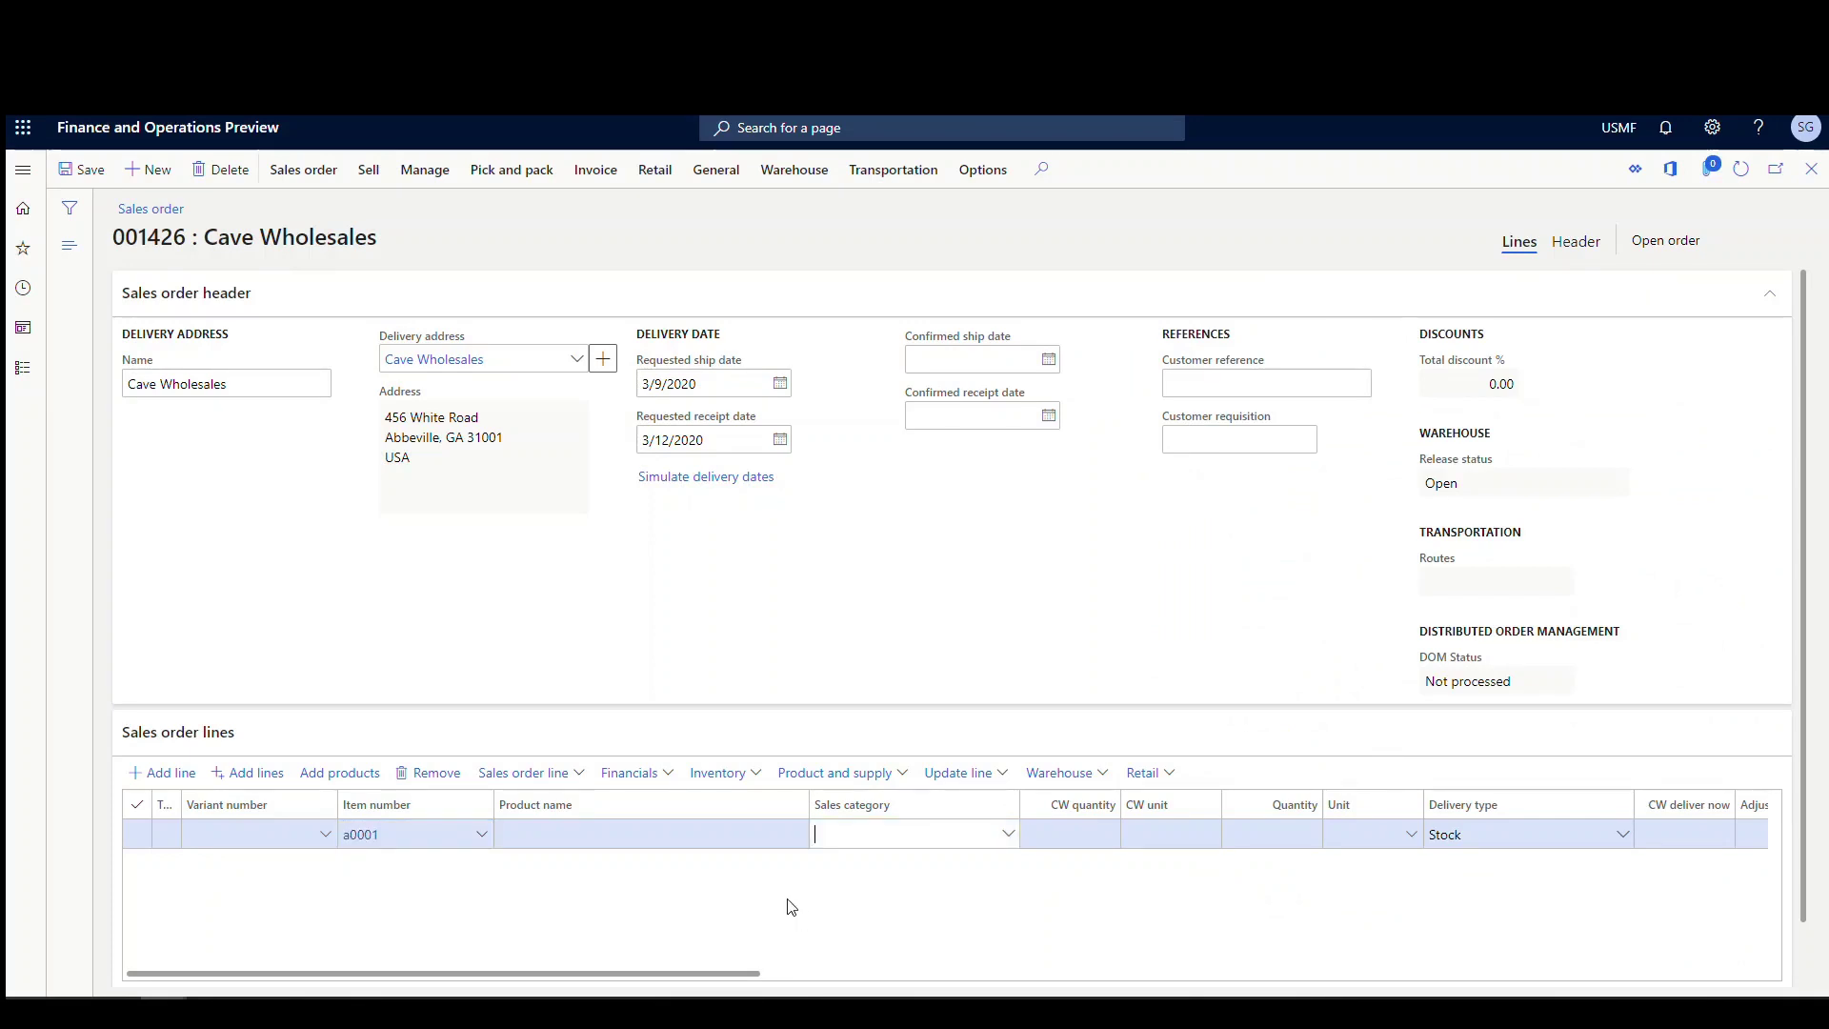
click(162, 784)
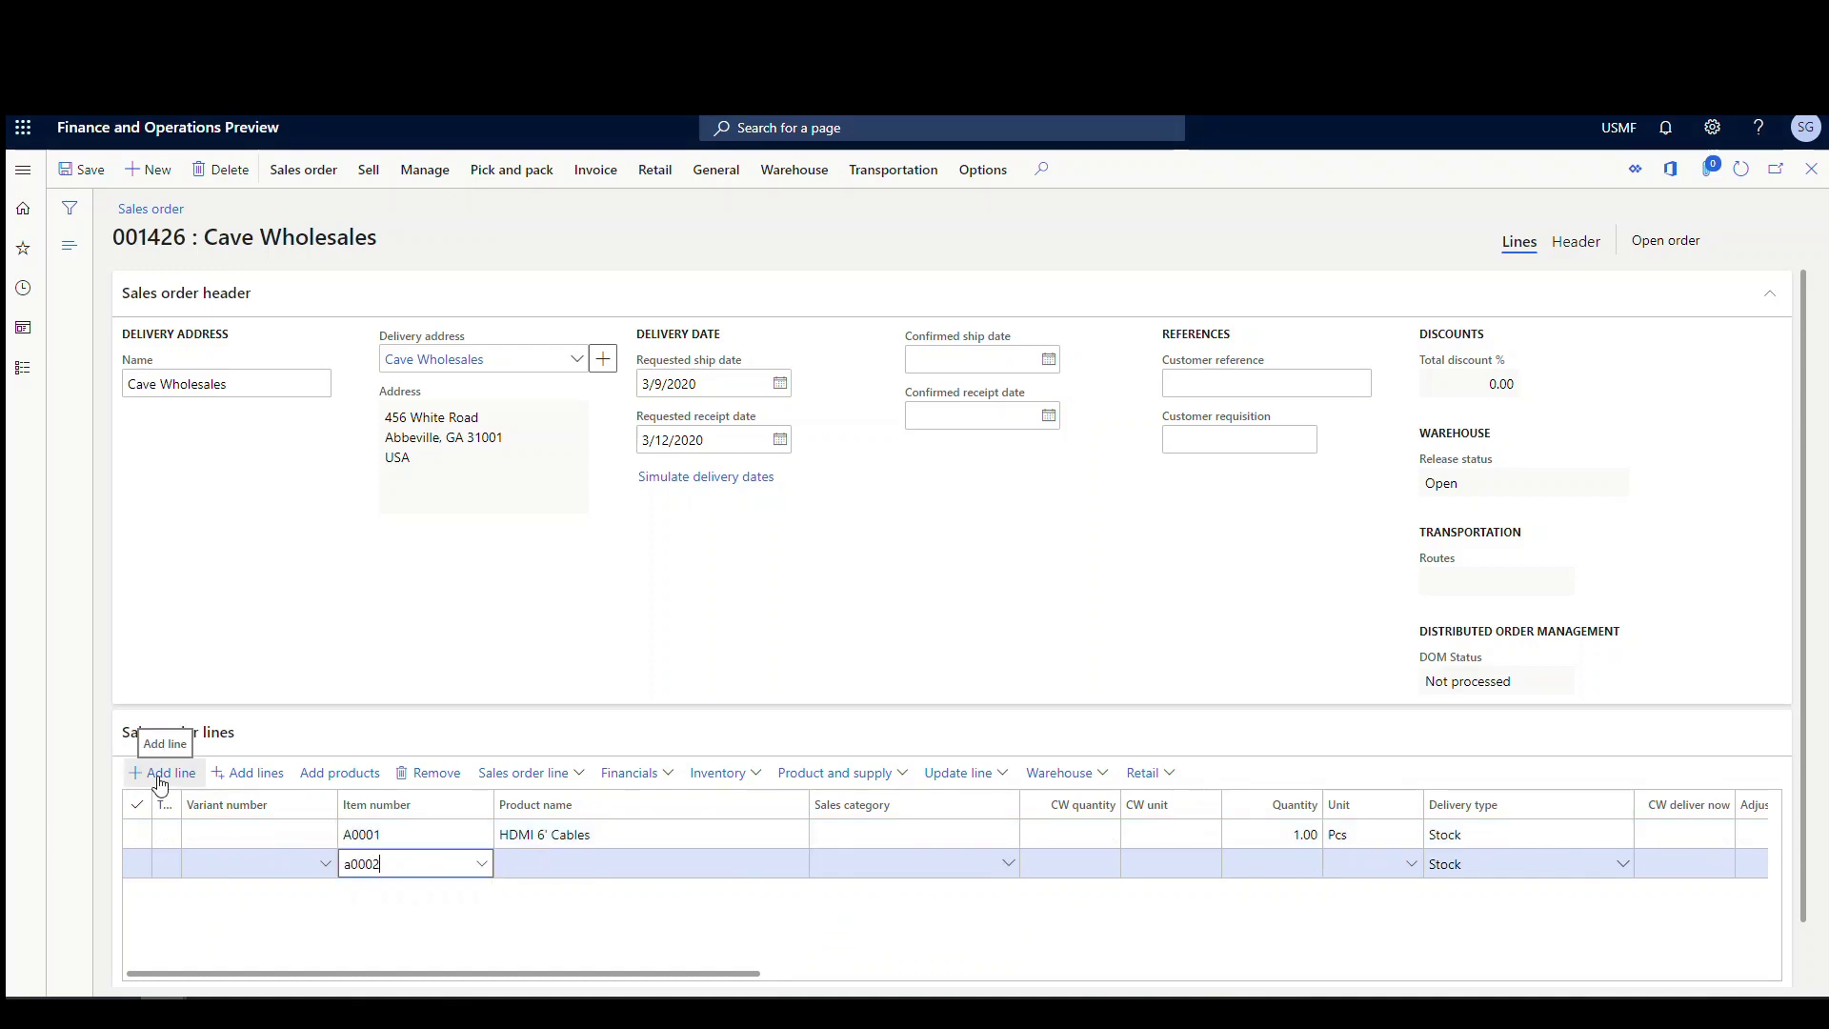
key(Tab)
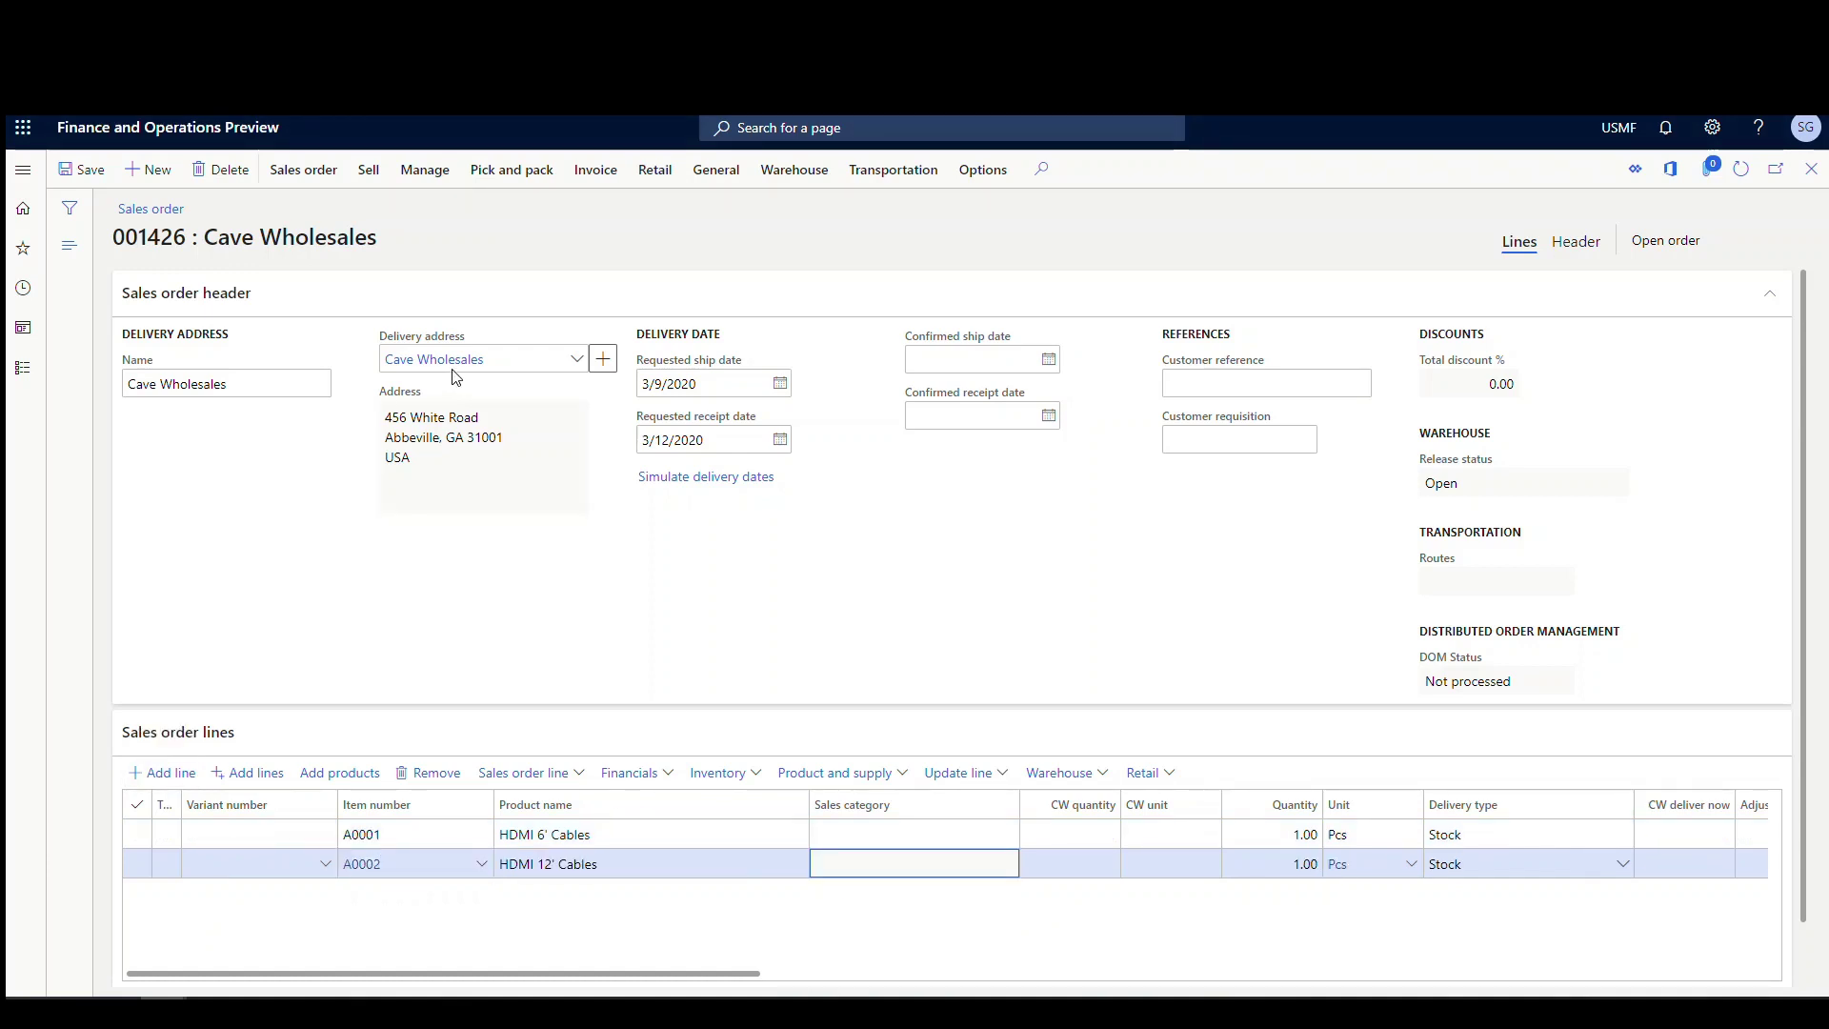
click(795, 170)
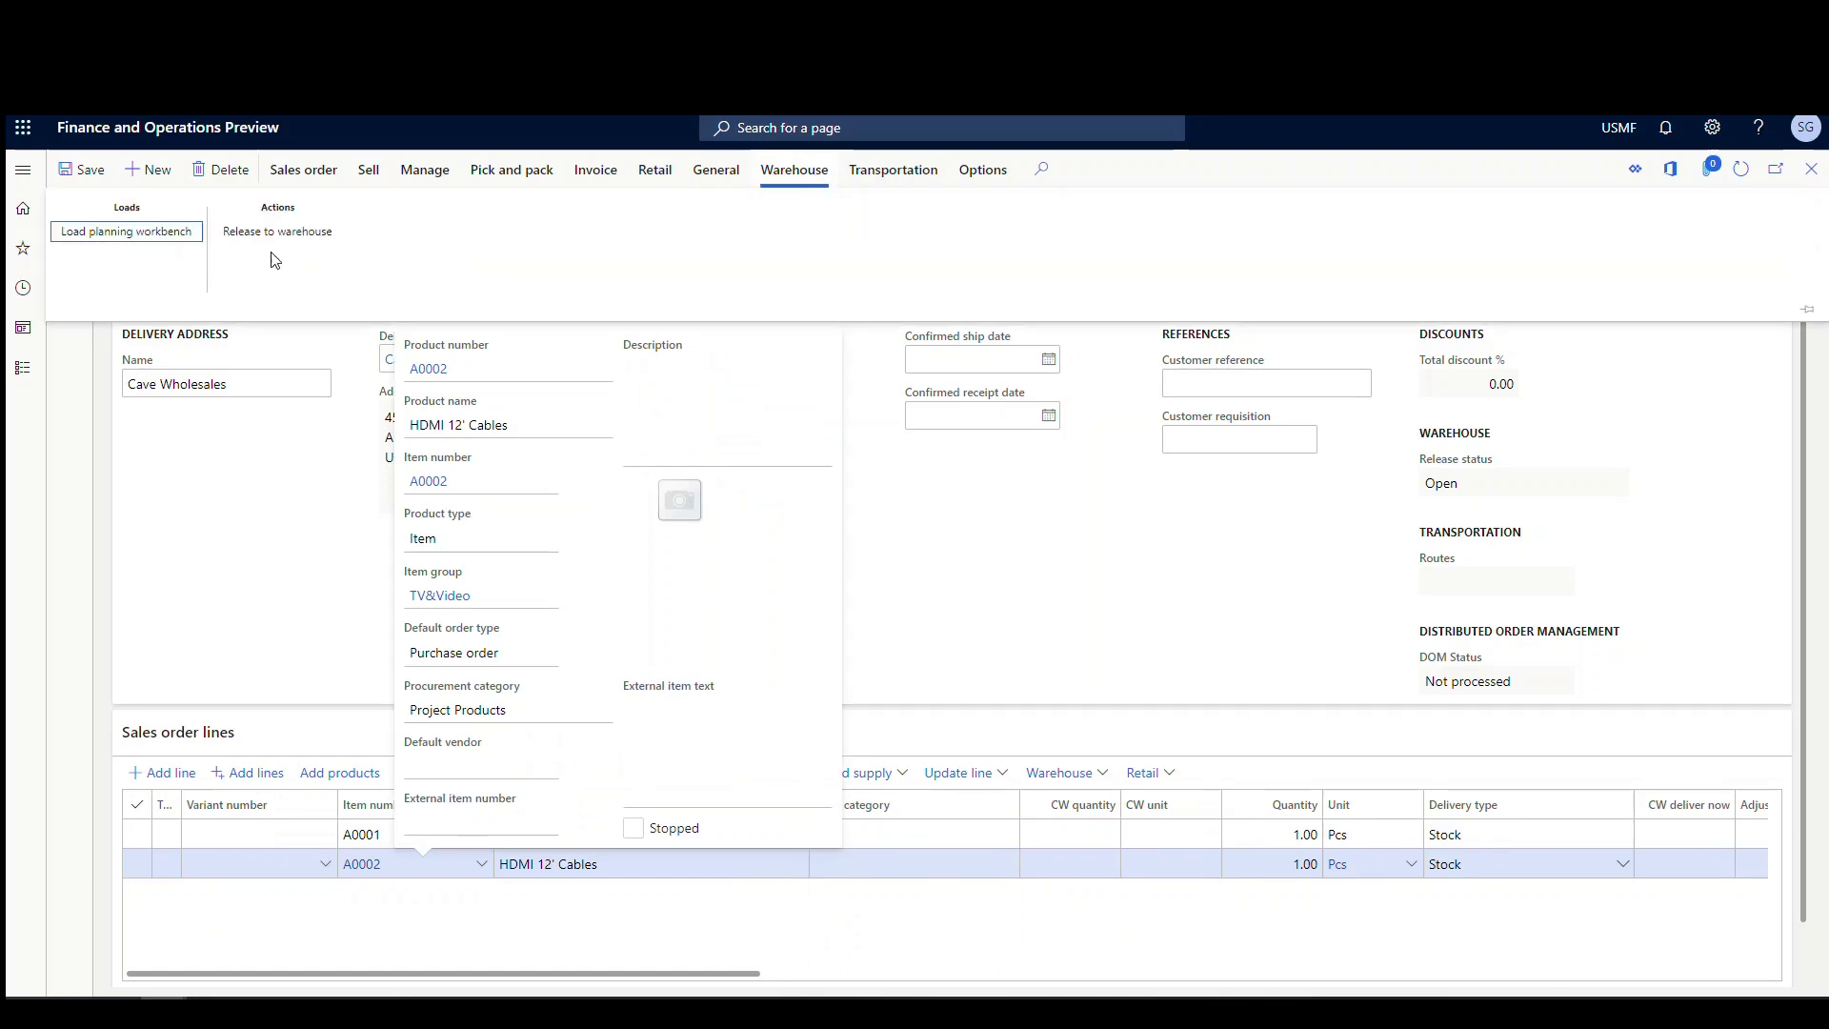
click(275, 238)
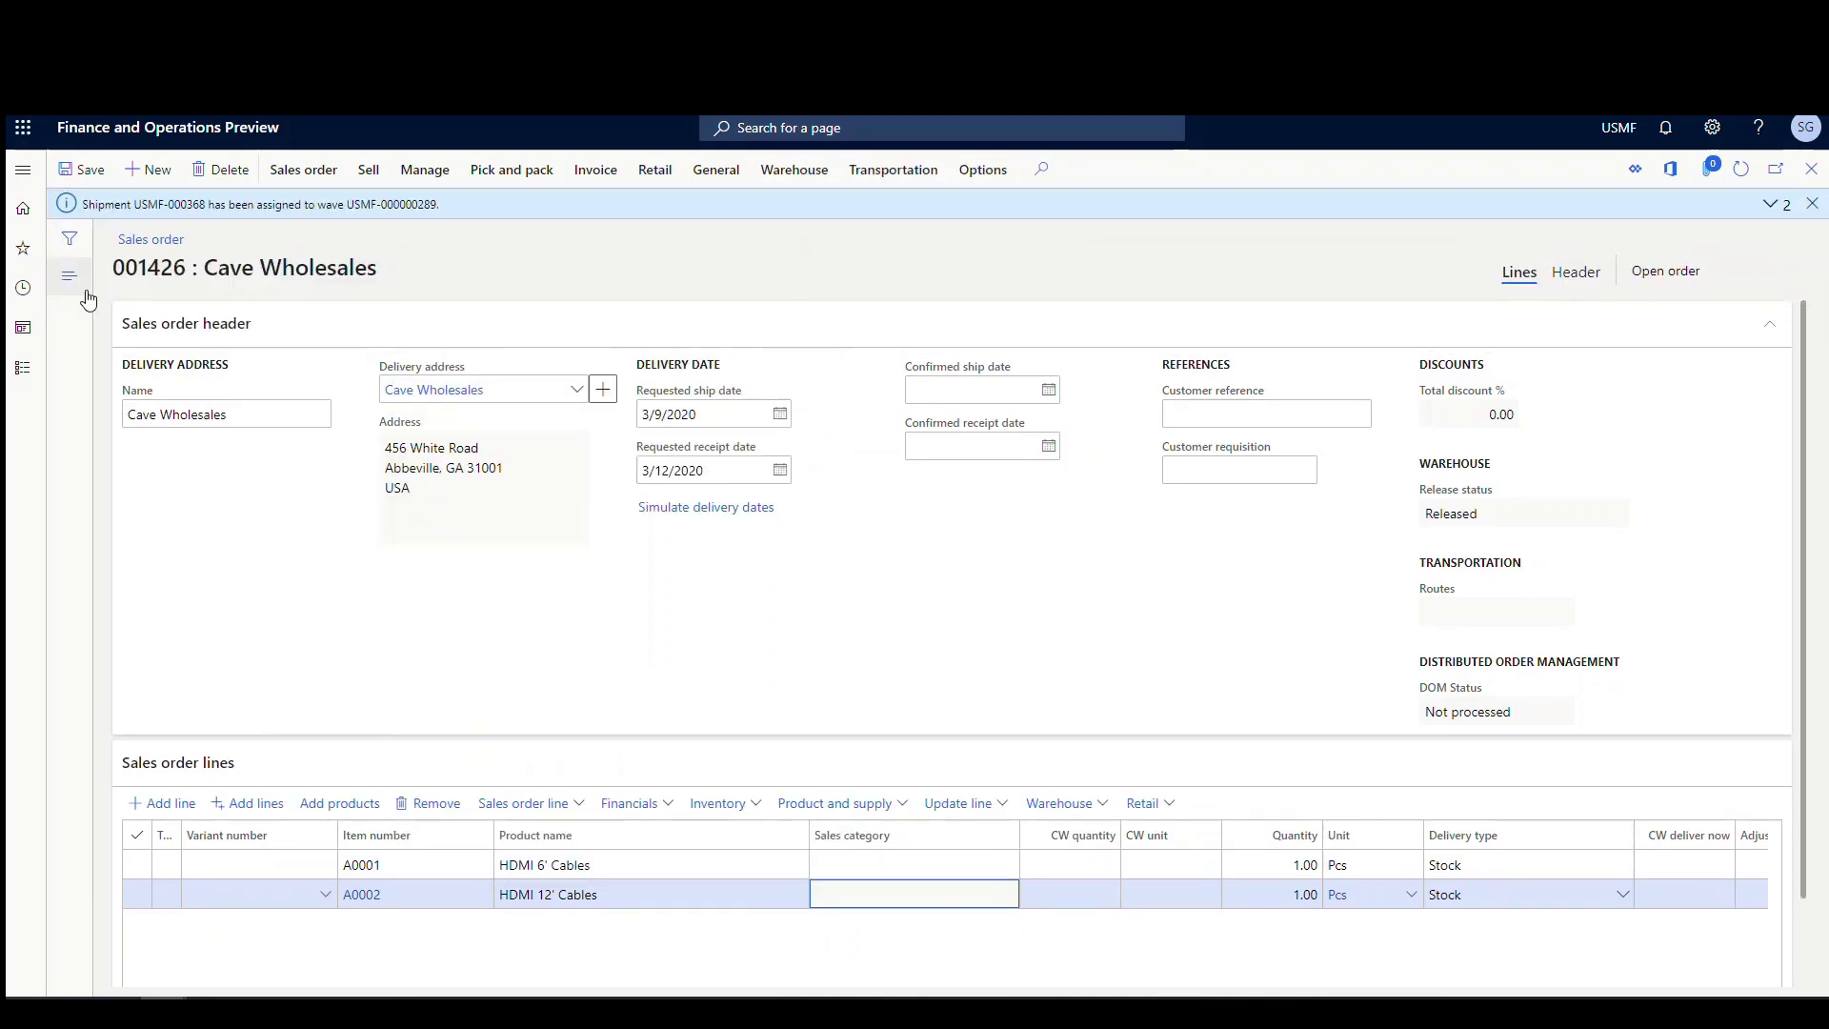
Navigate to Warehouse management > Outbound waves > Shipment waves to reach Pending waves
click(19, 177)
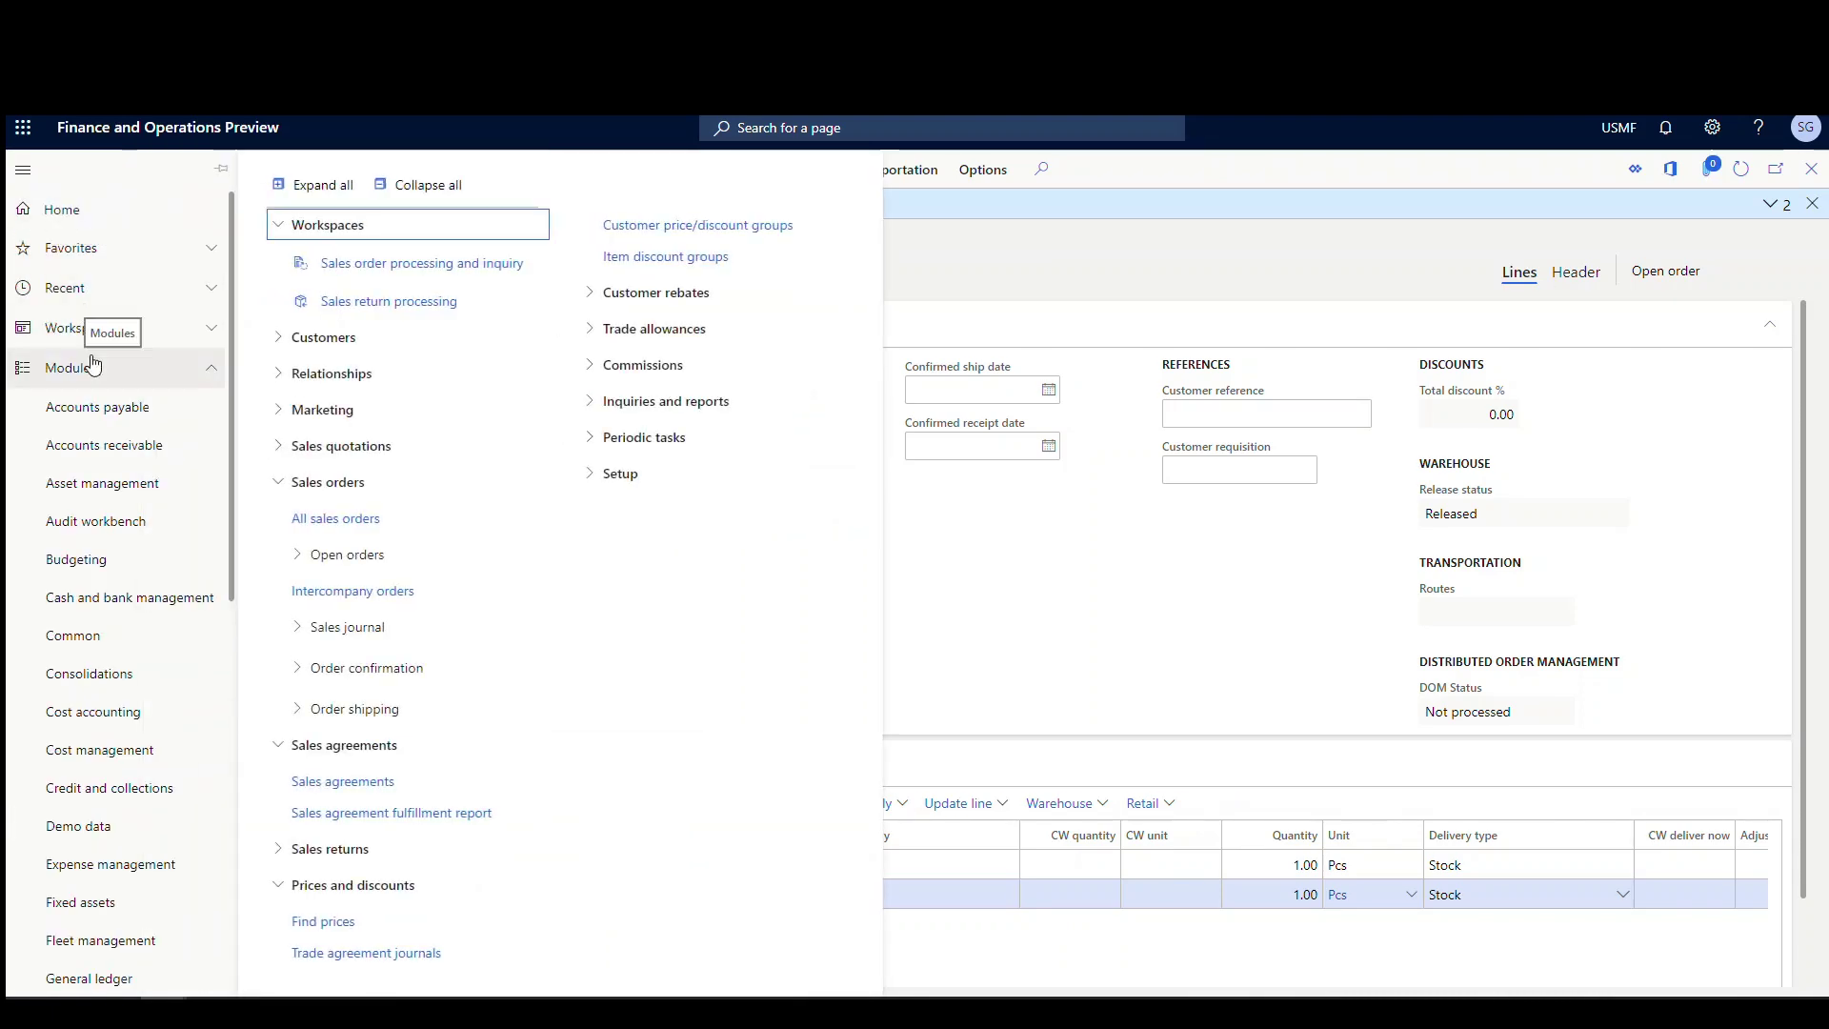
scroll(111, 363, down, 8)
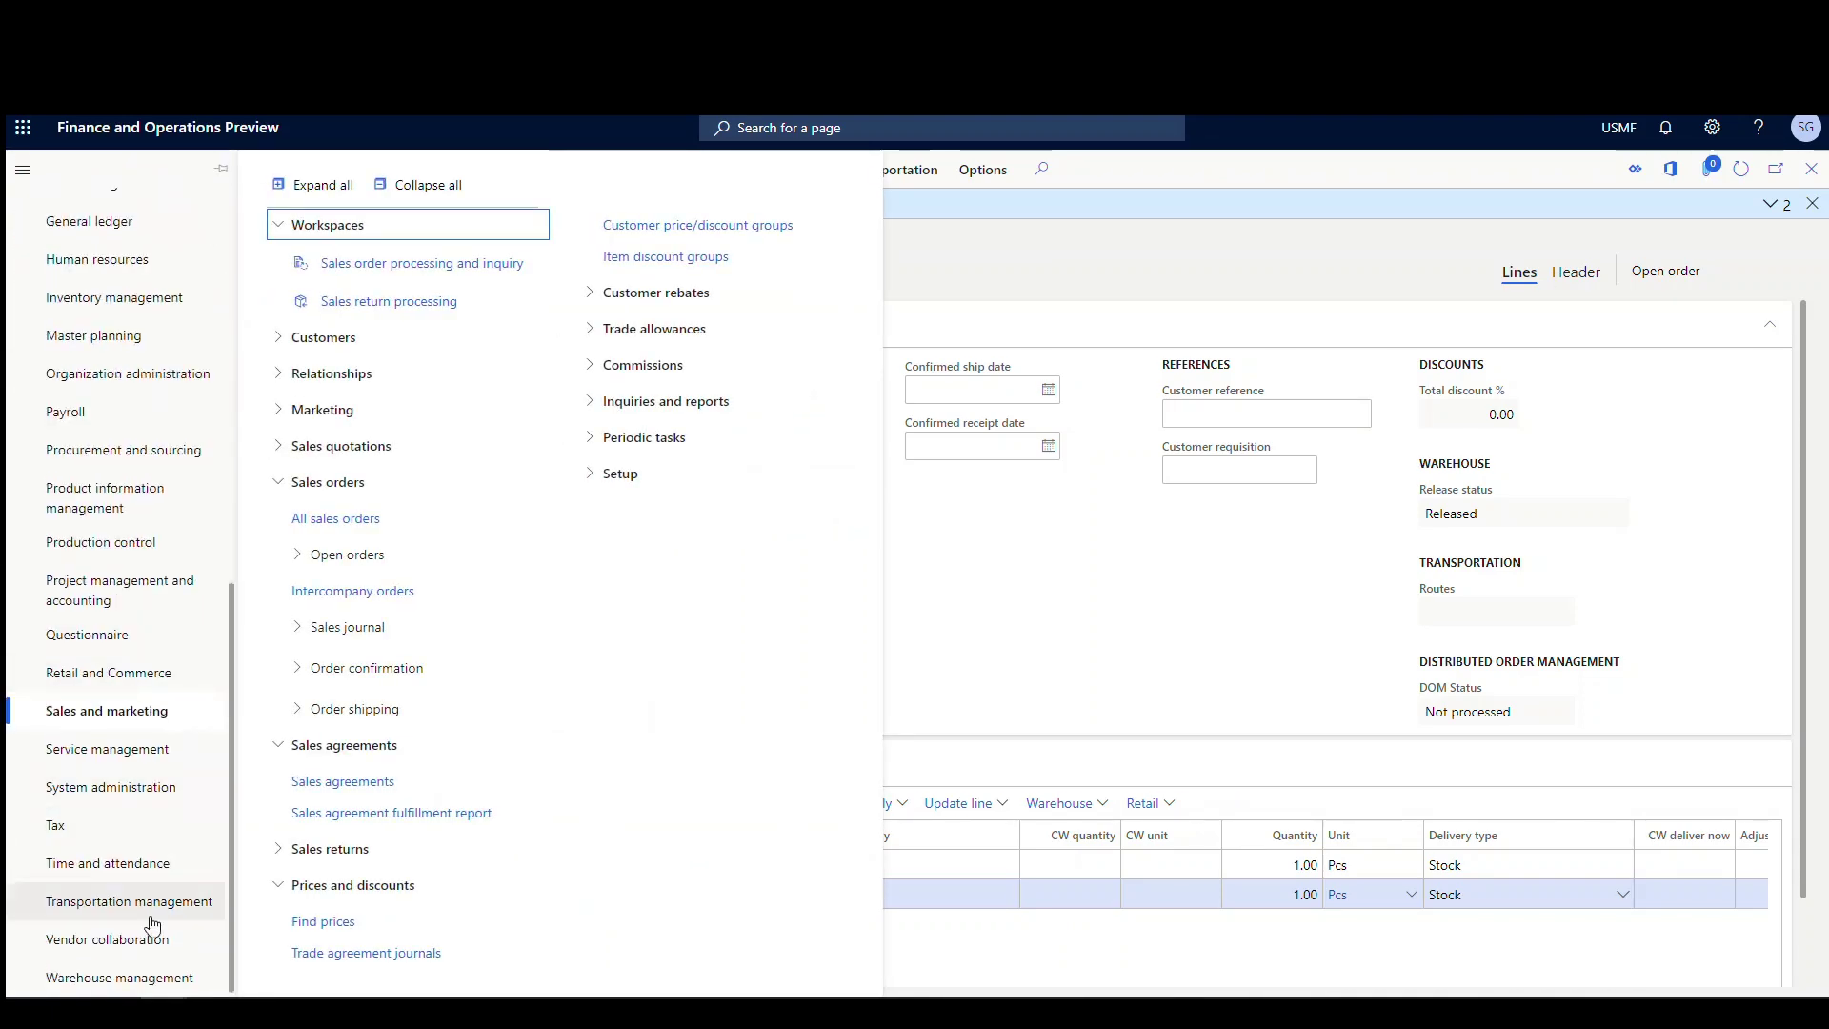
click(138, 978)
click(277, 414)
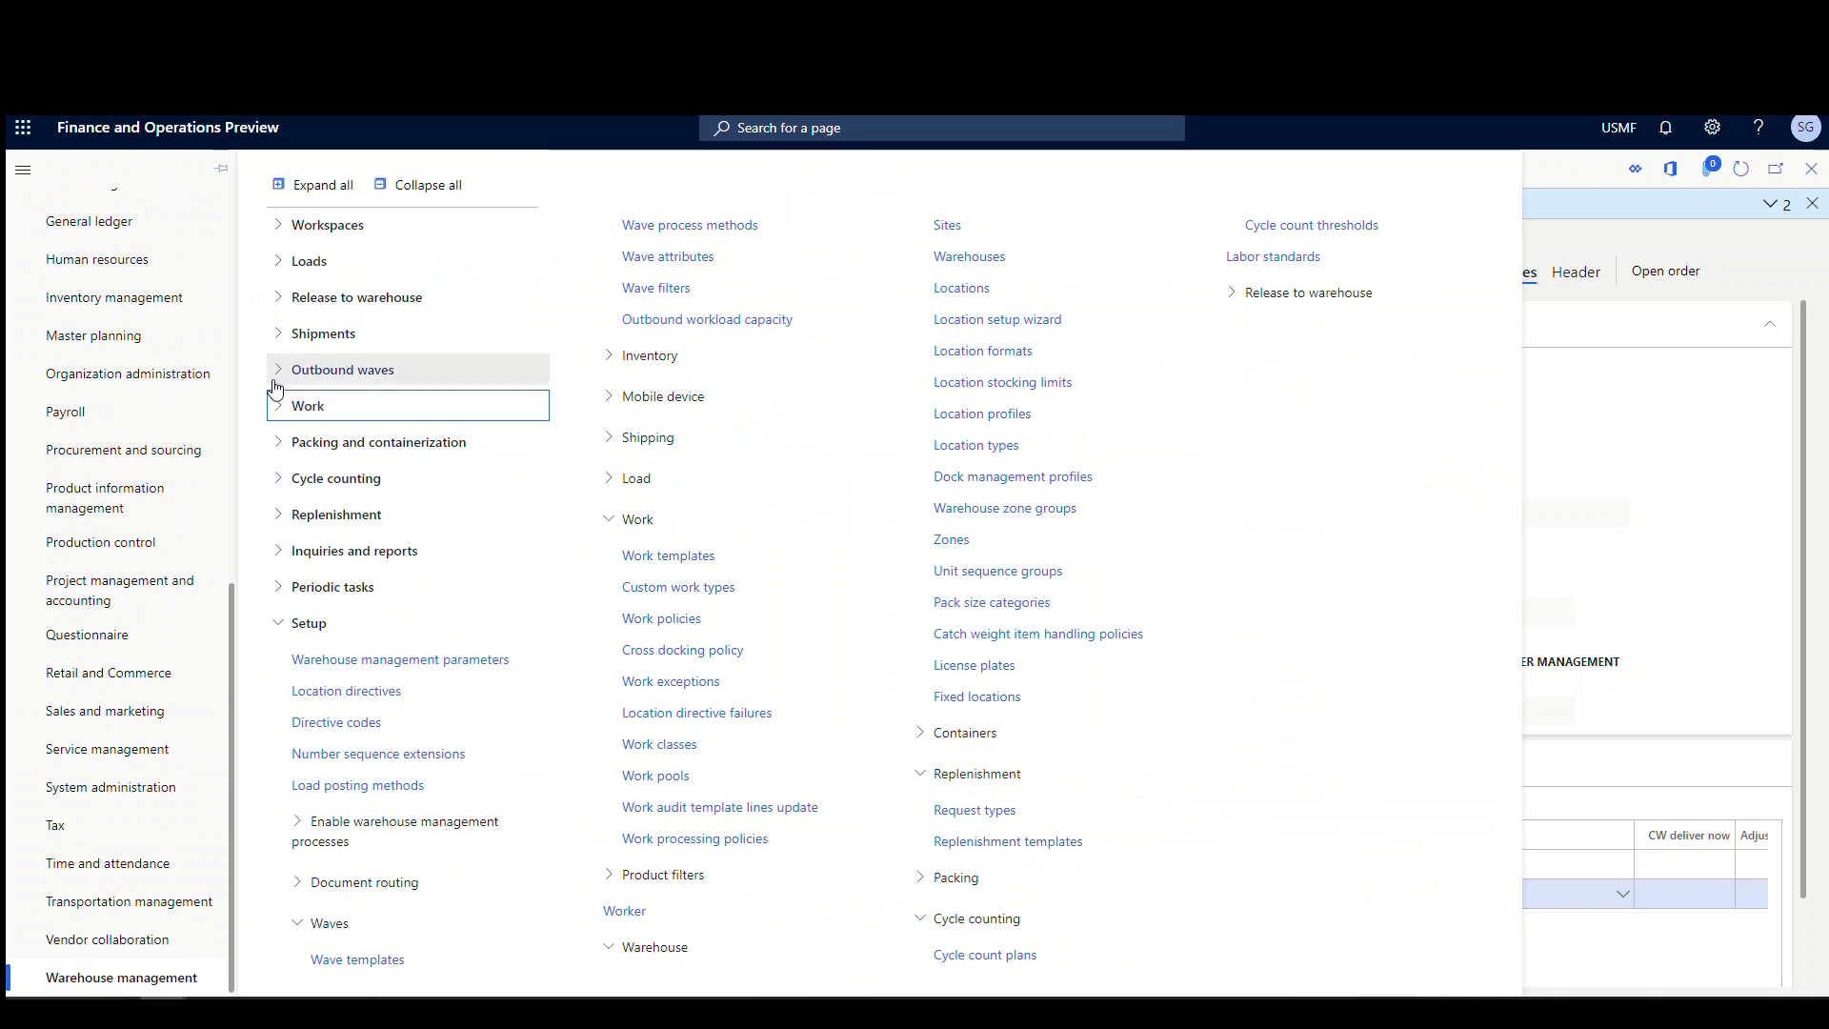
click(274, 380)
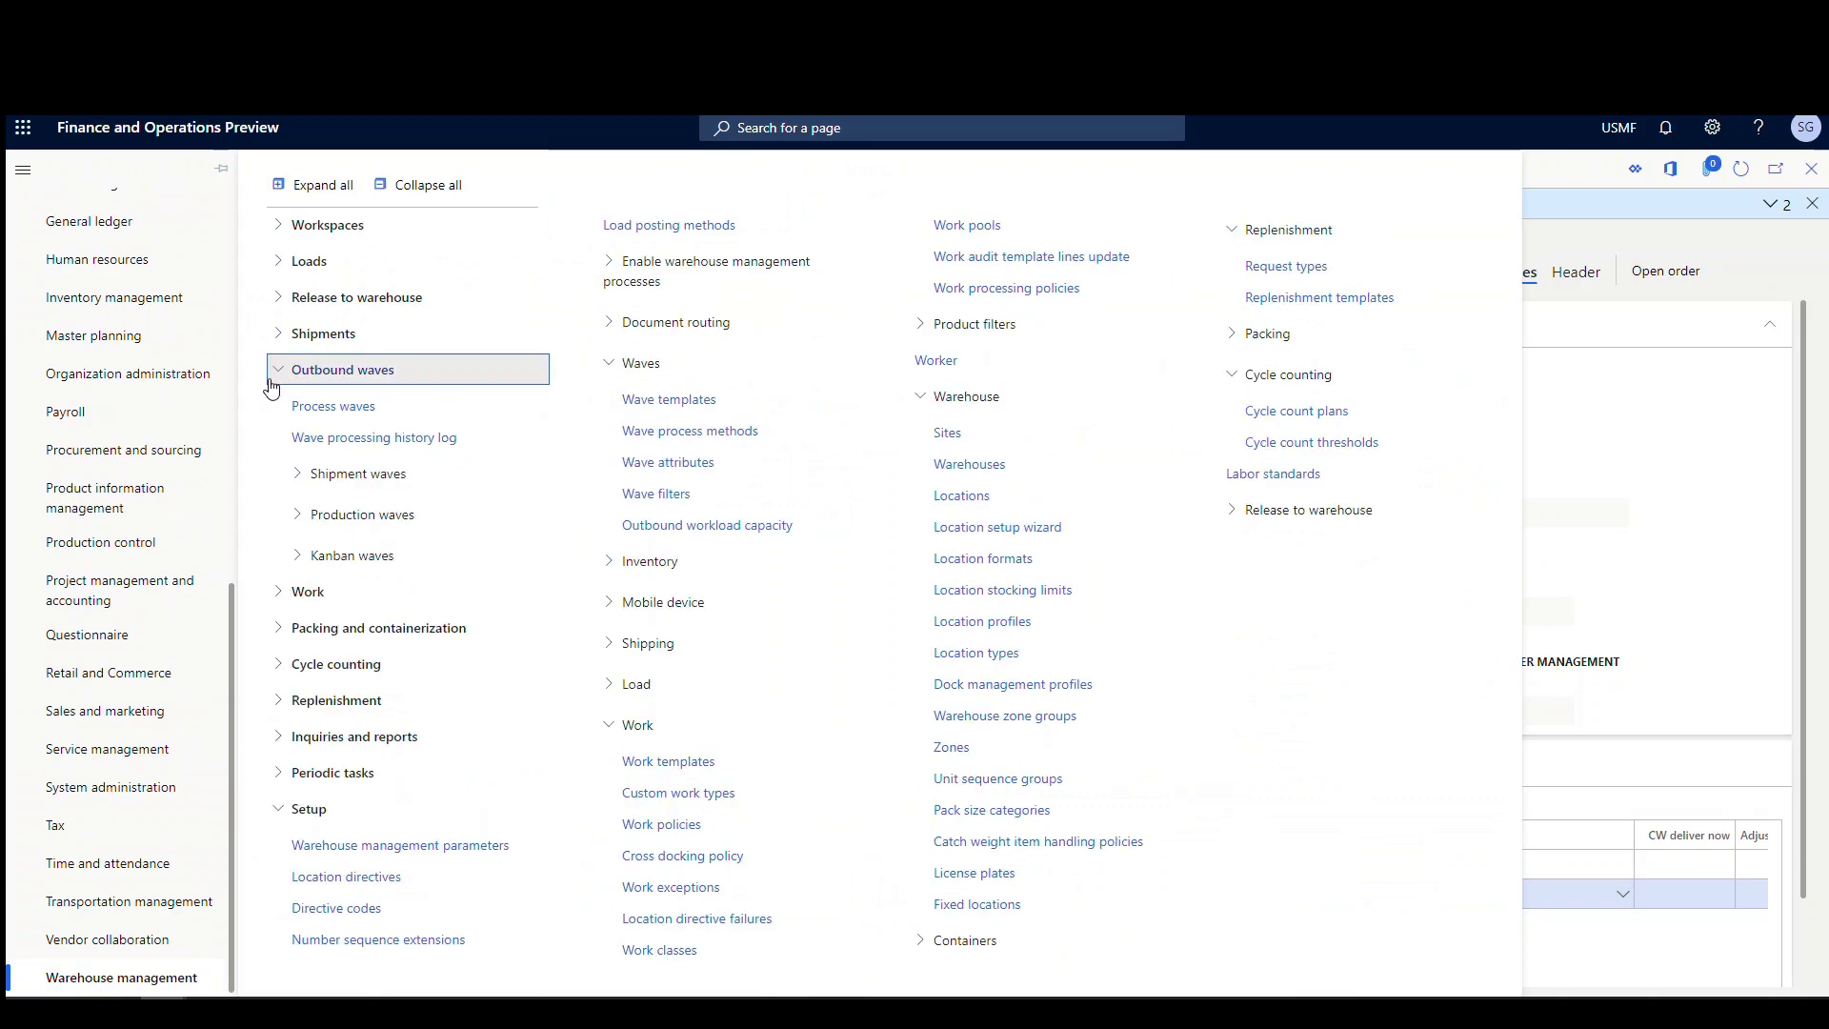
click(367, 473)
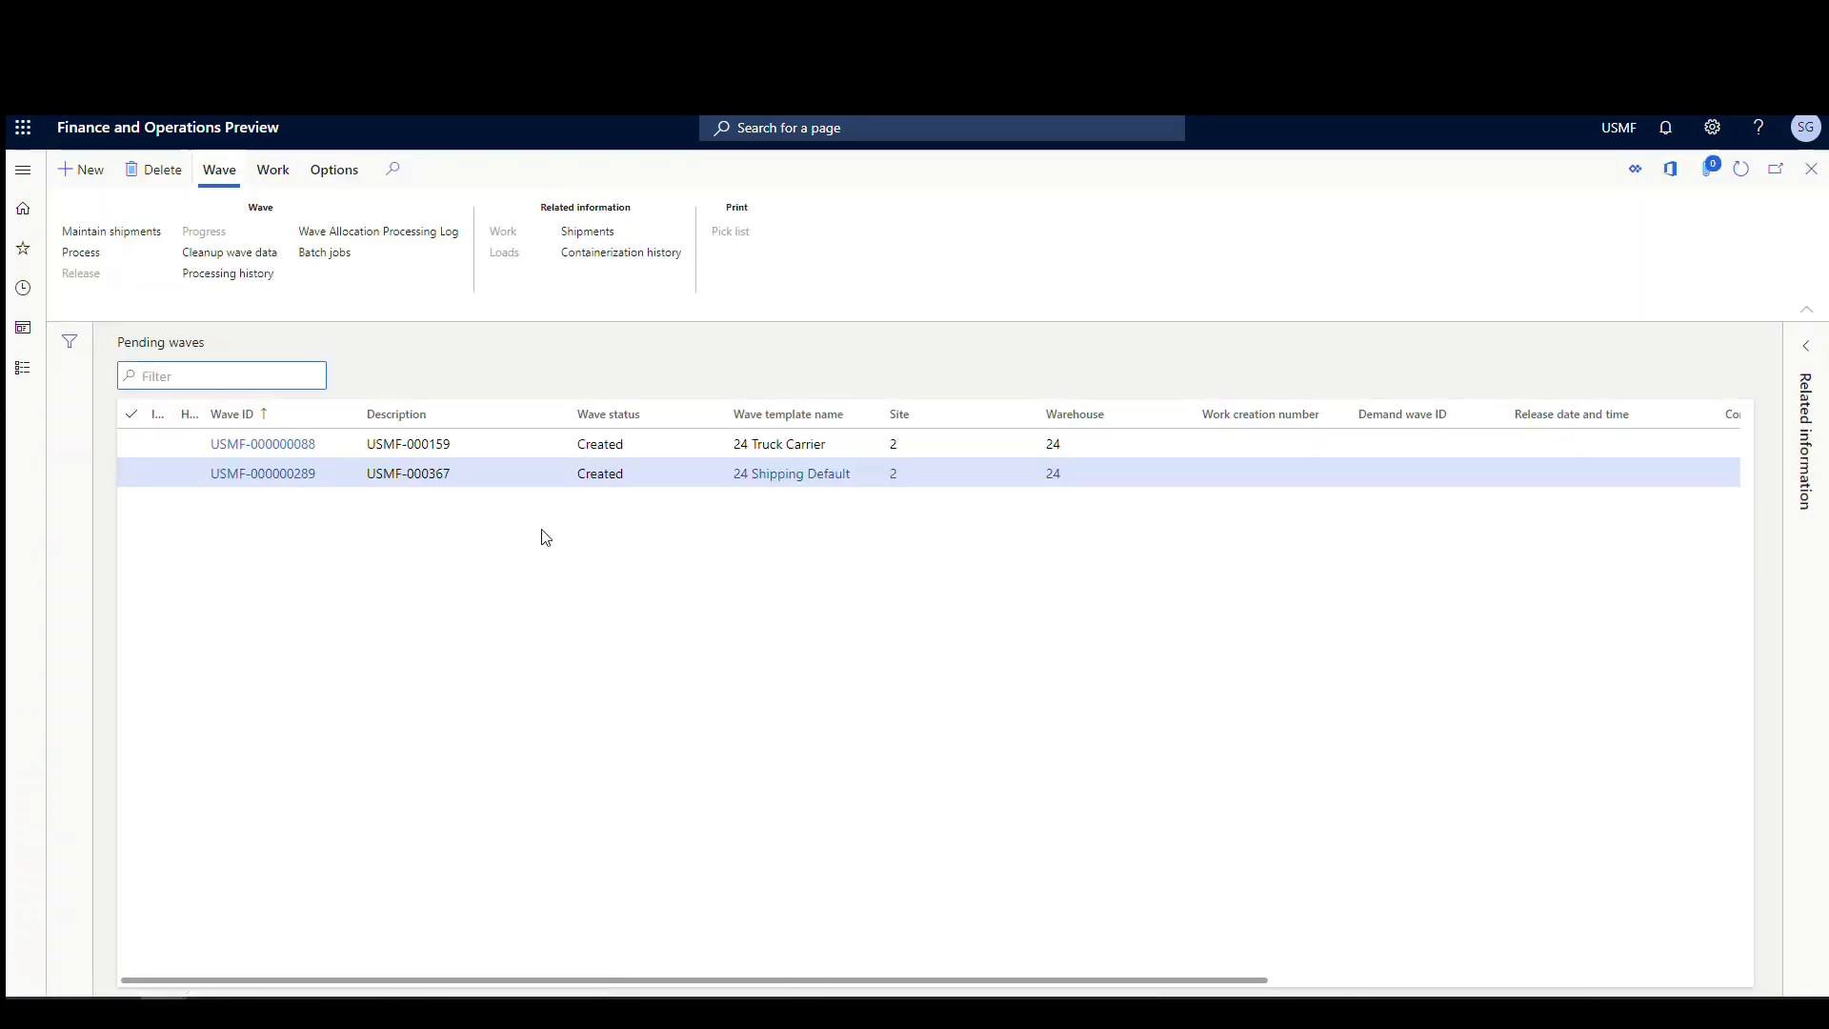
Open wave USMF-000000289, process it, and read the work build ID USMF-000000372 message
click(263, 475)
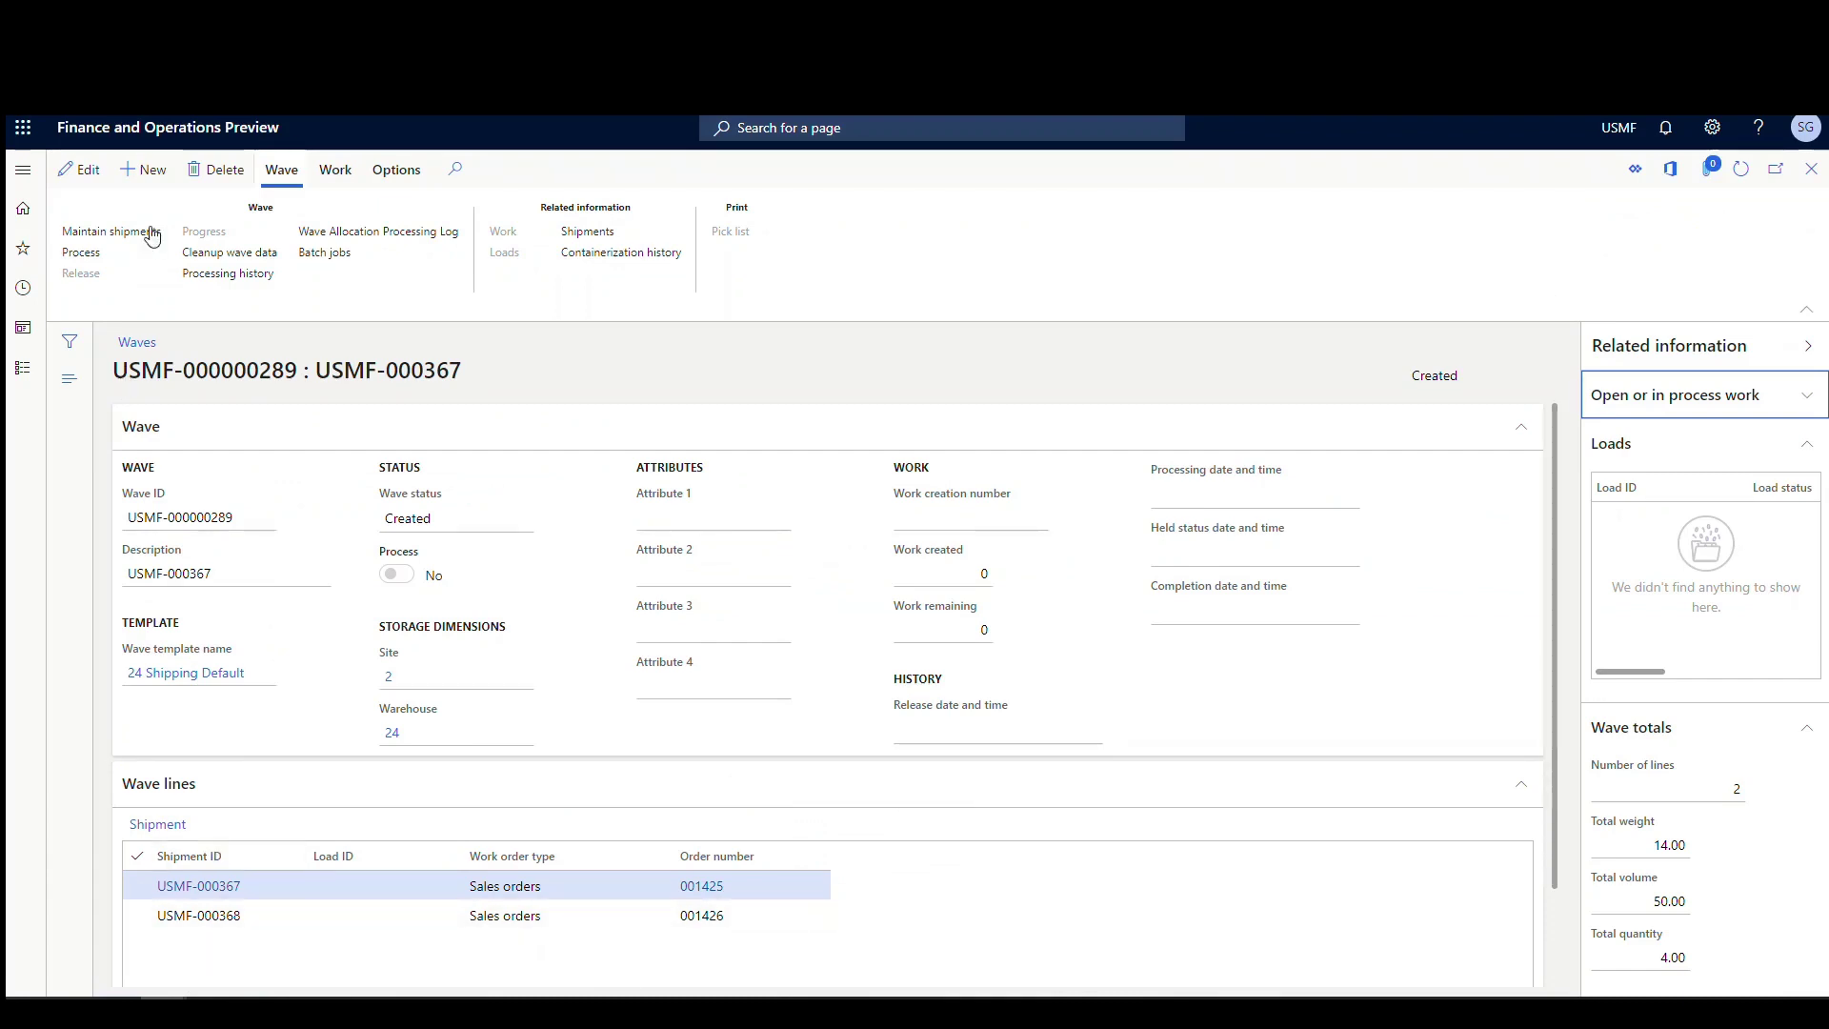
click(93, 268)
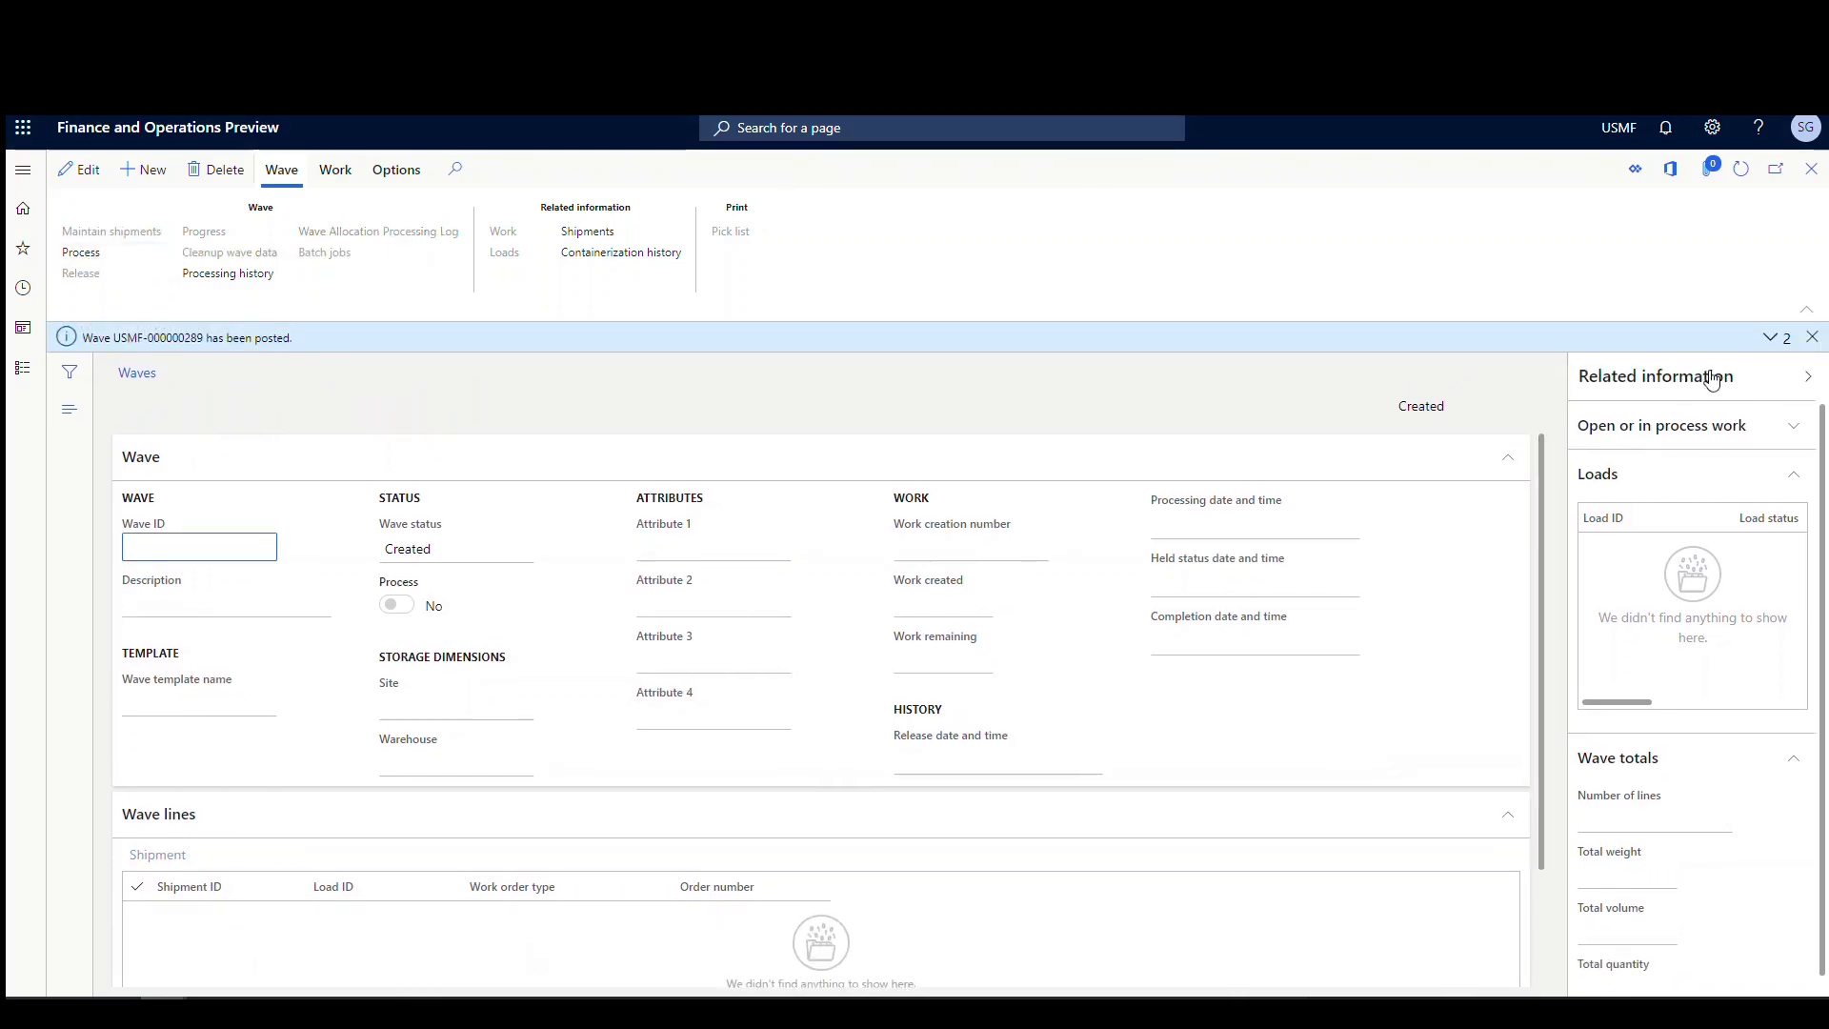
click(1776, 337)
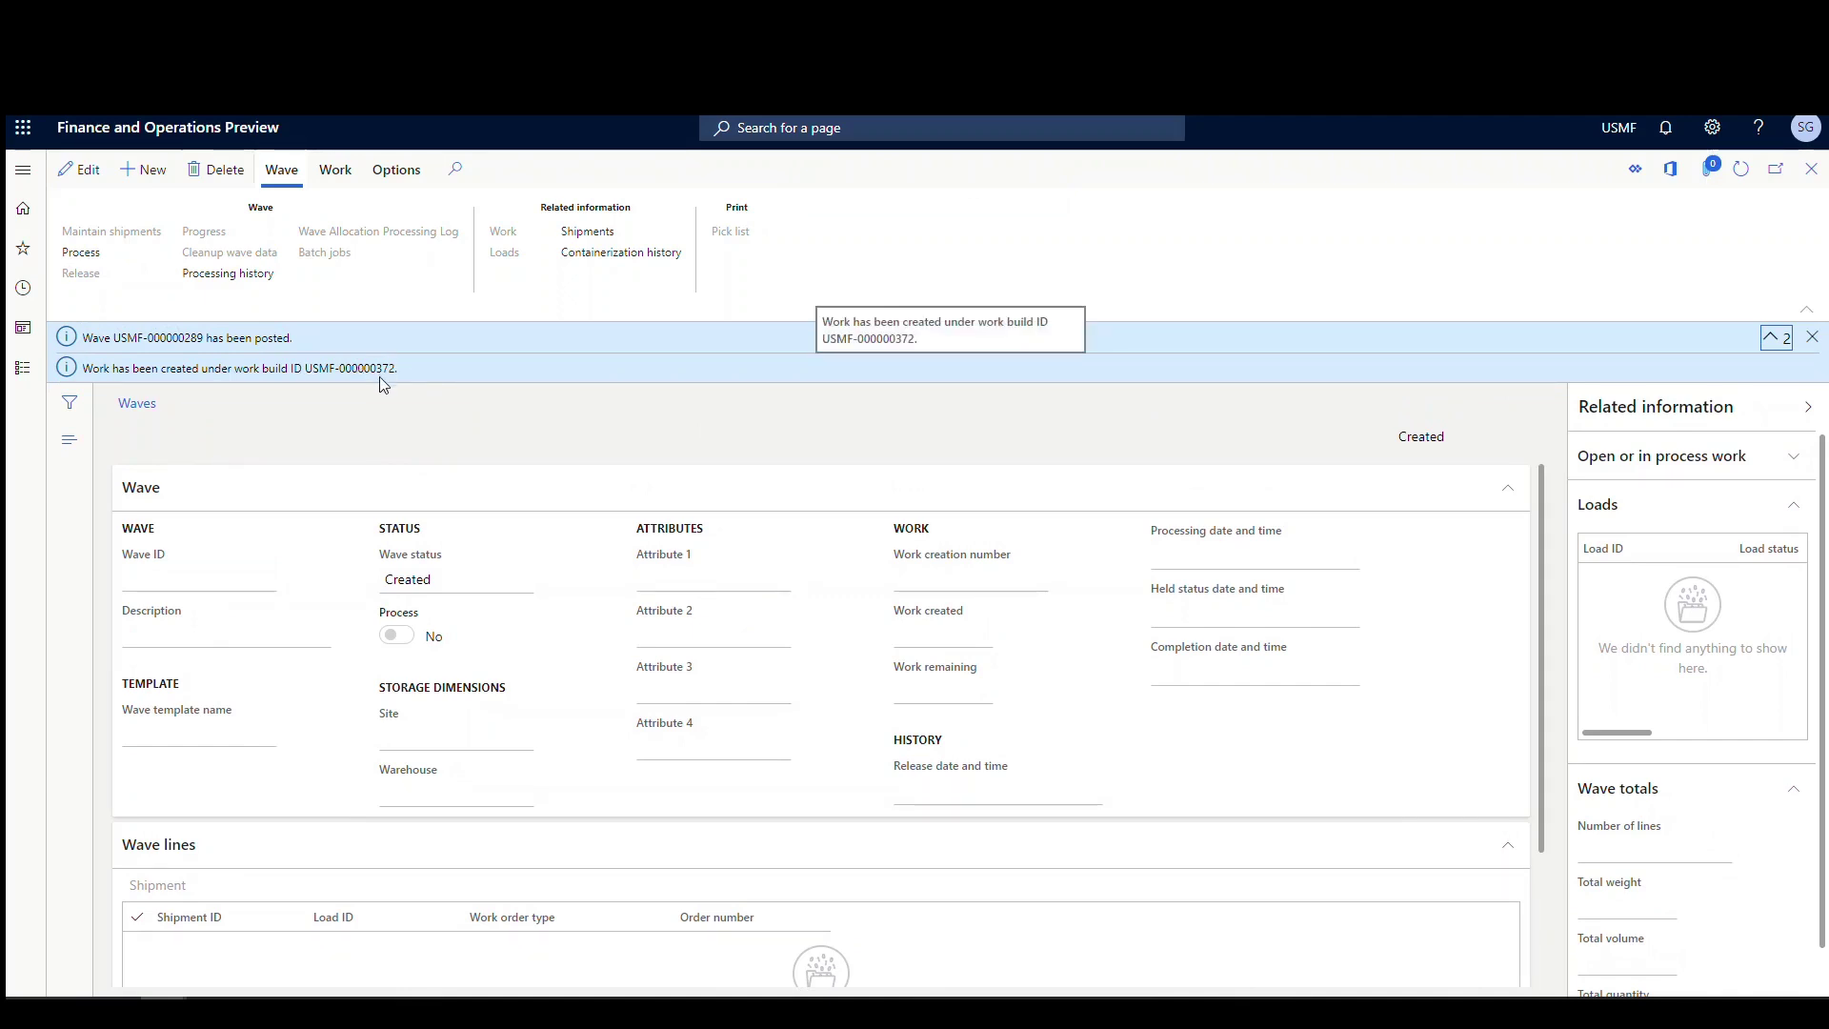
Go to Warehouse management > Work > All work and select work USMF-000402
click(23, 170)
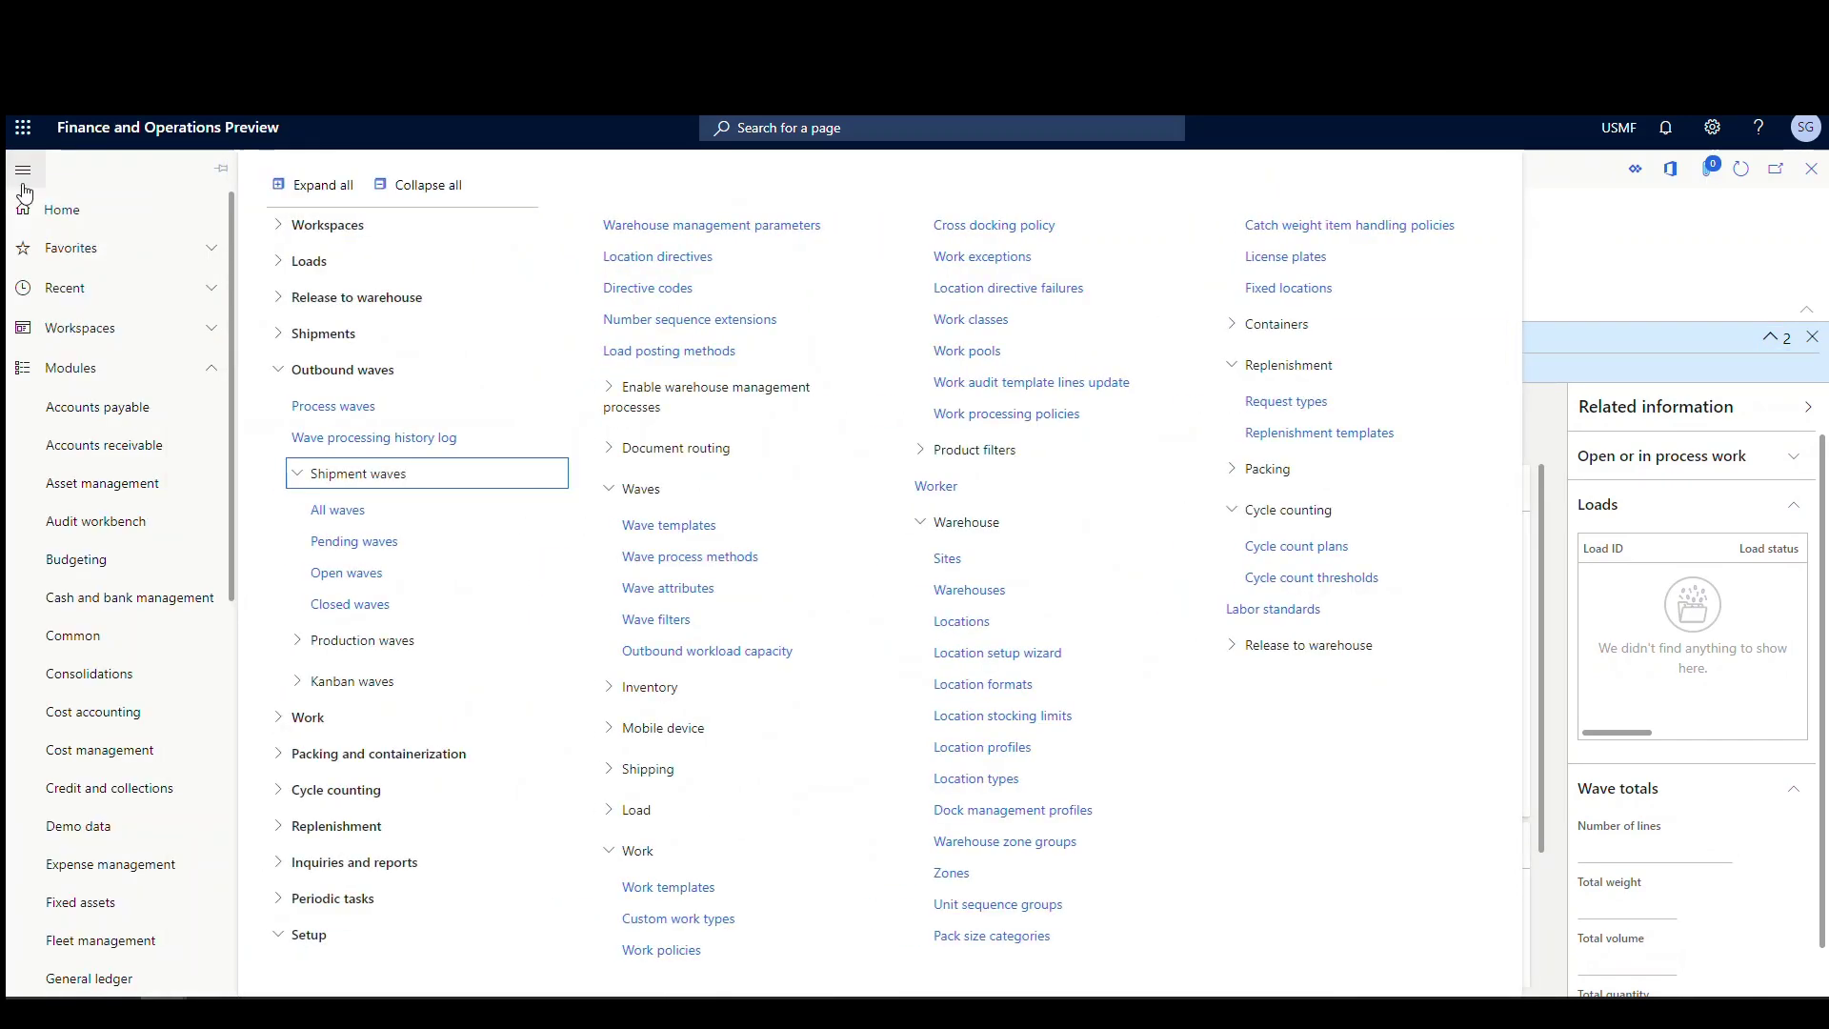
scroll(125, 467, down, 3)
scroll(124, 467, down, 5)
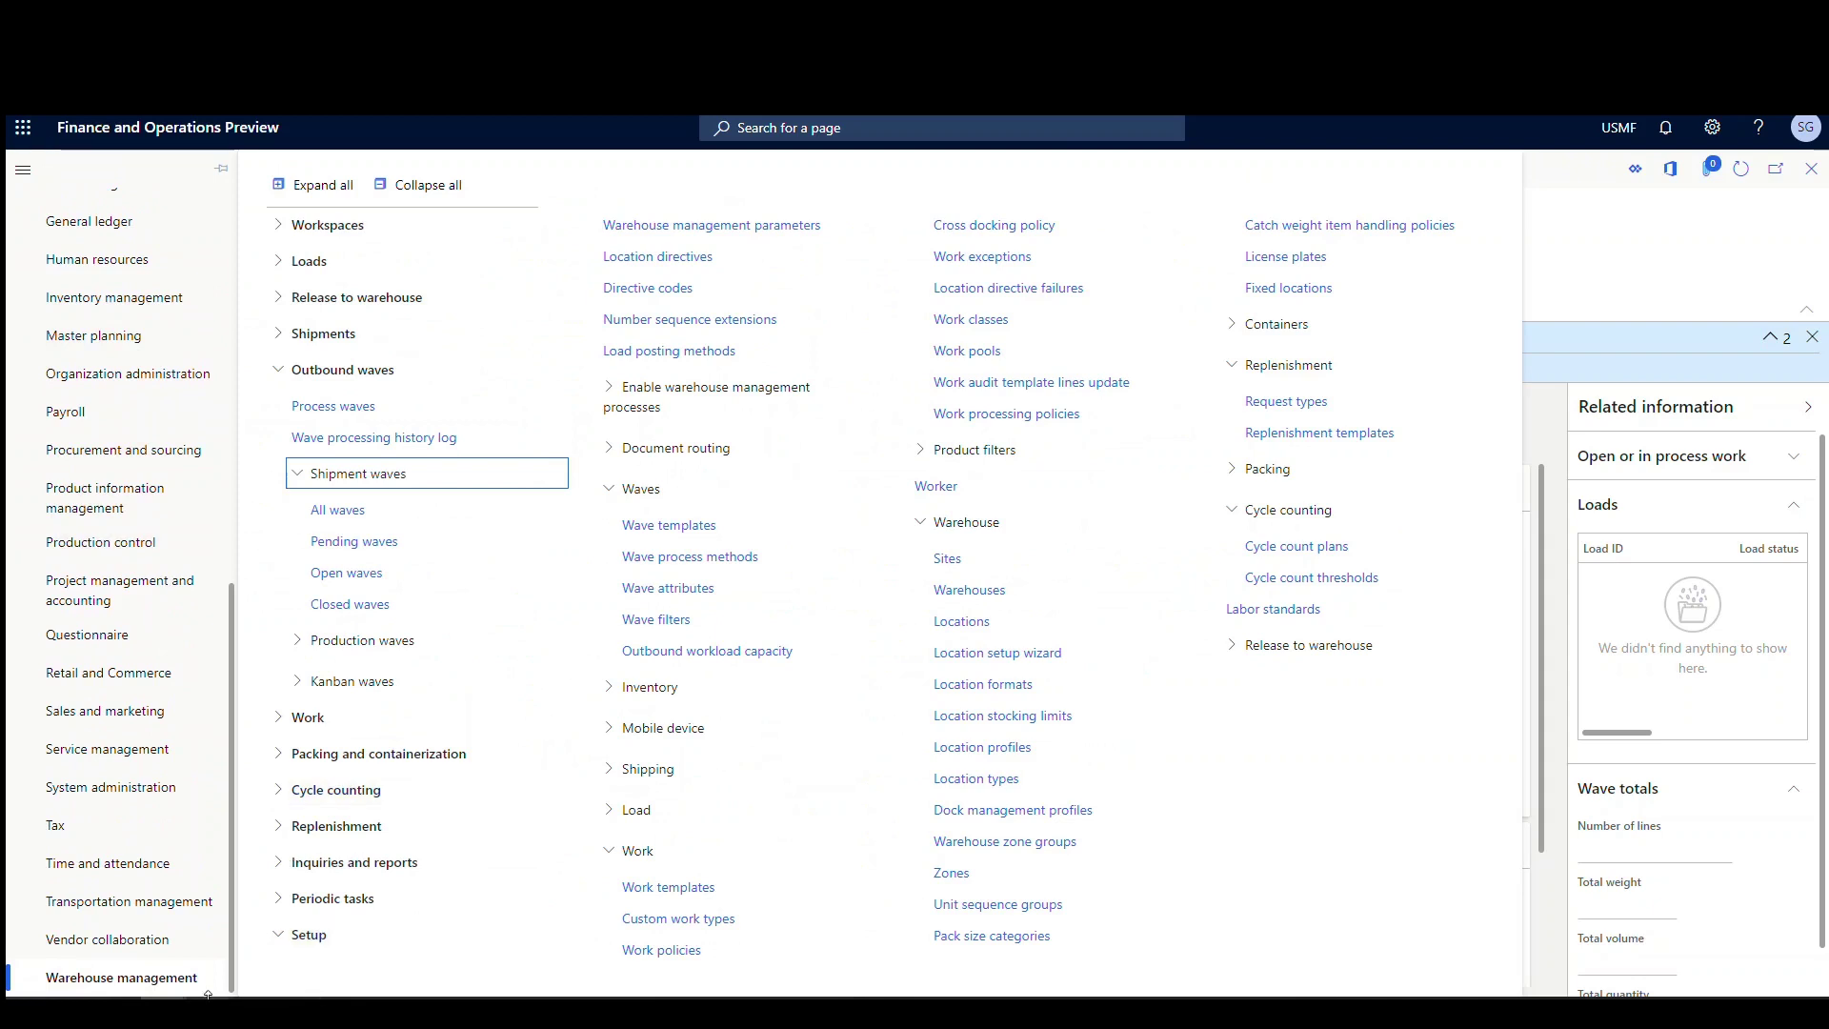
click(276, 716)
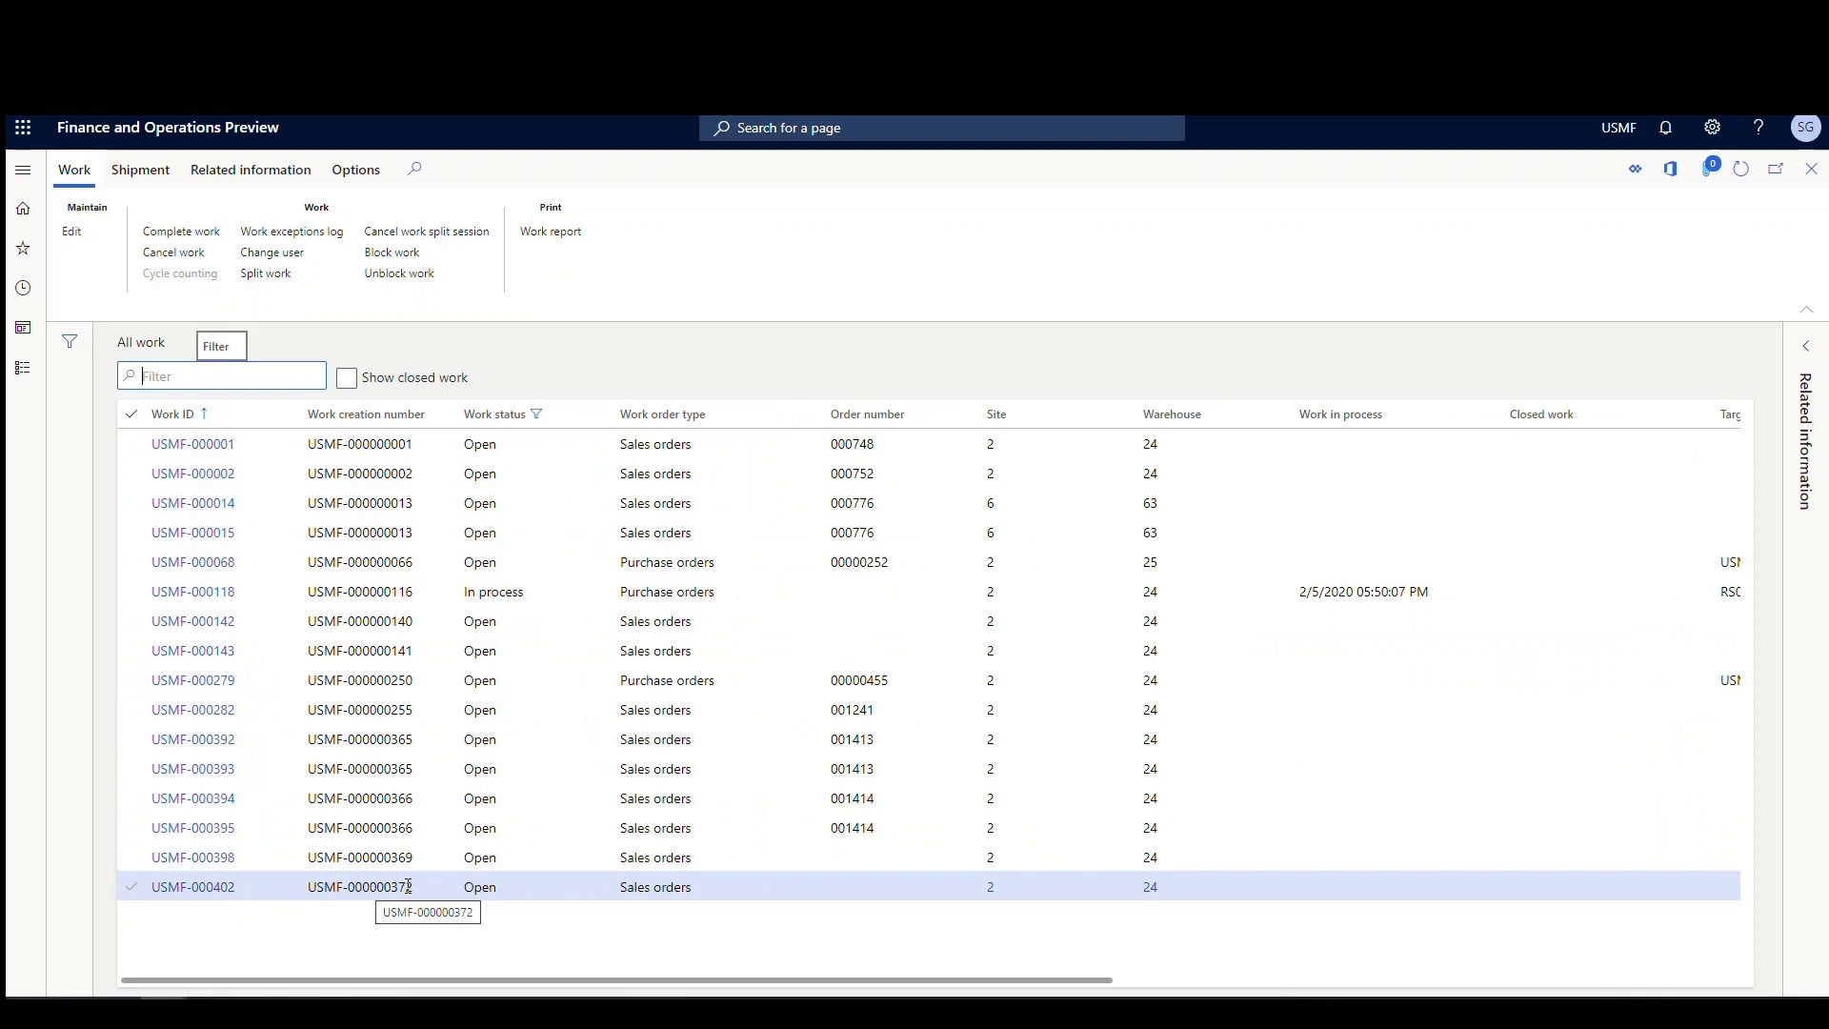
click(195, 888)
Open work USMF-000402 and review its two FL-001 and two FL-020 pick lines
click(195, 887)
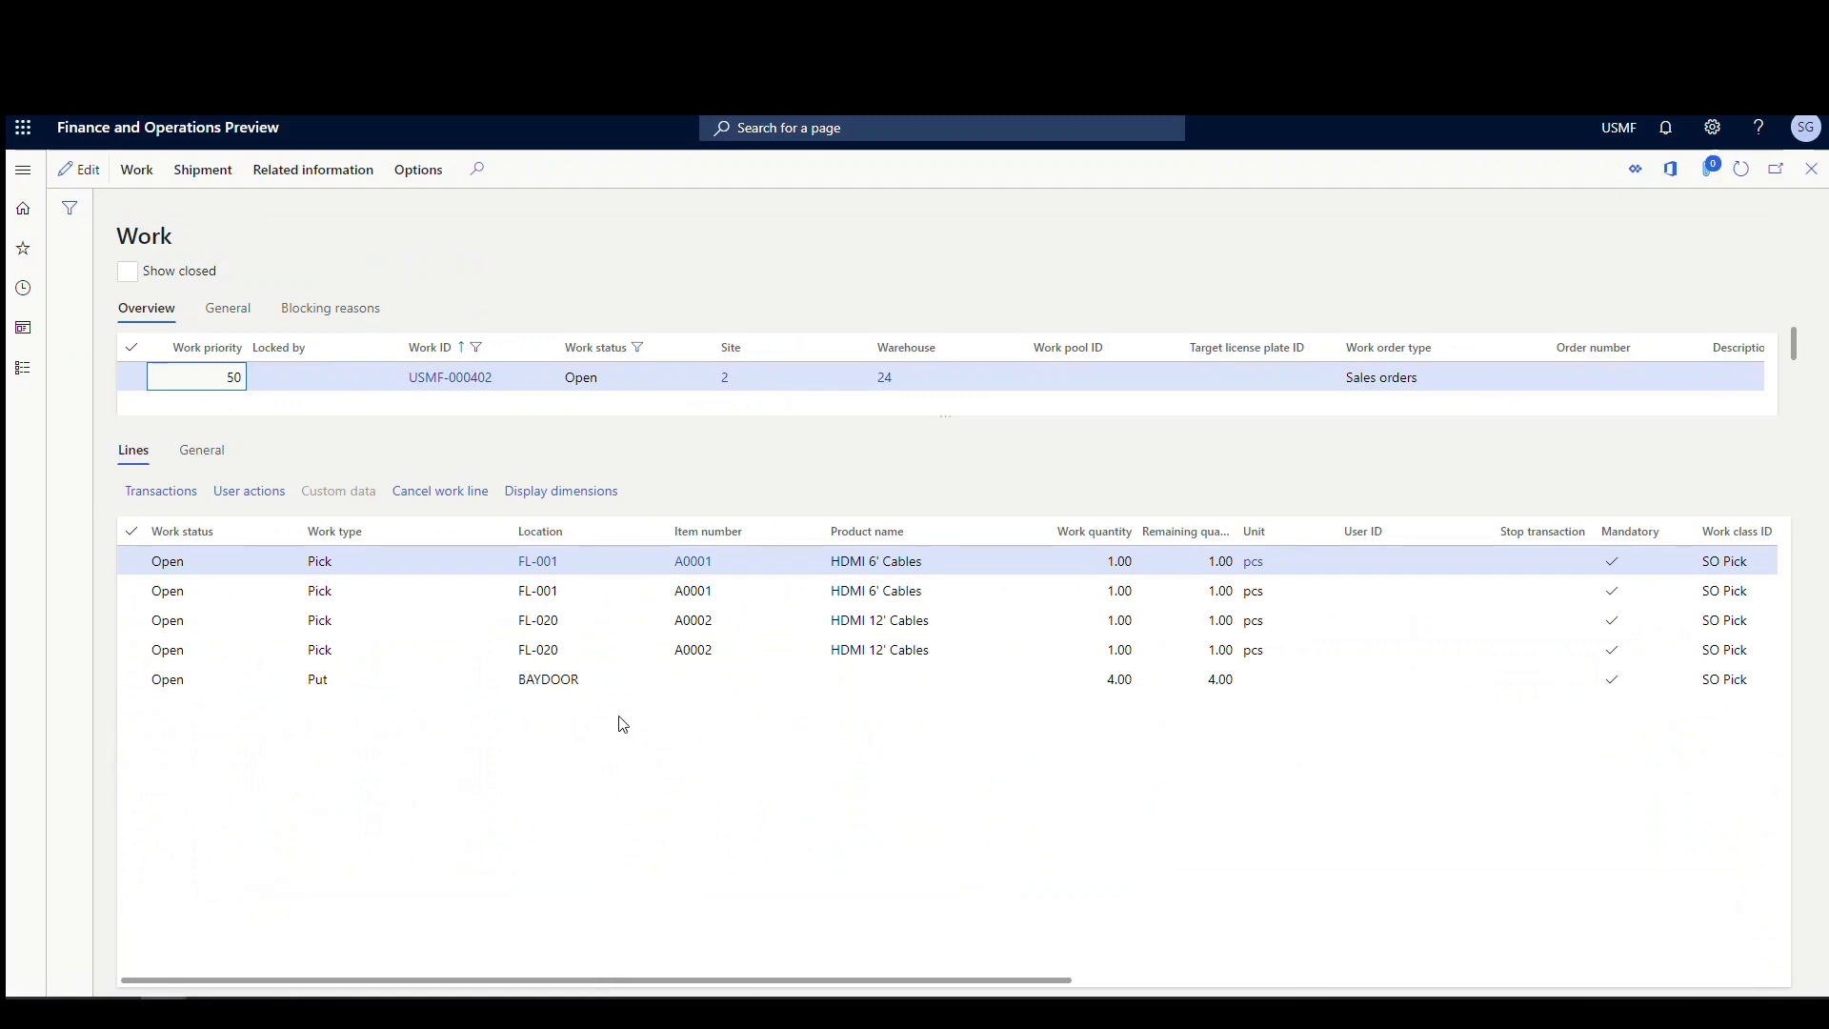
mouse_move(626, 642)
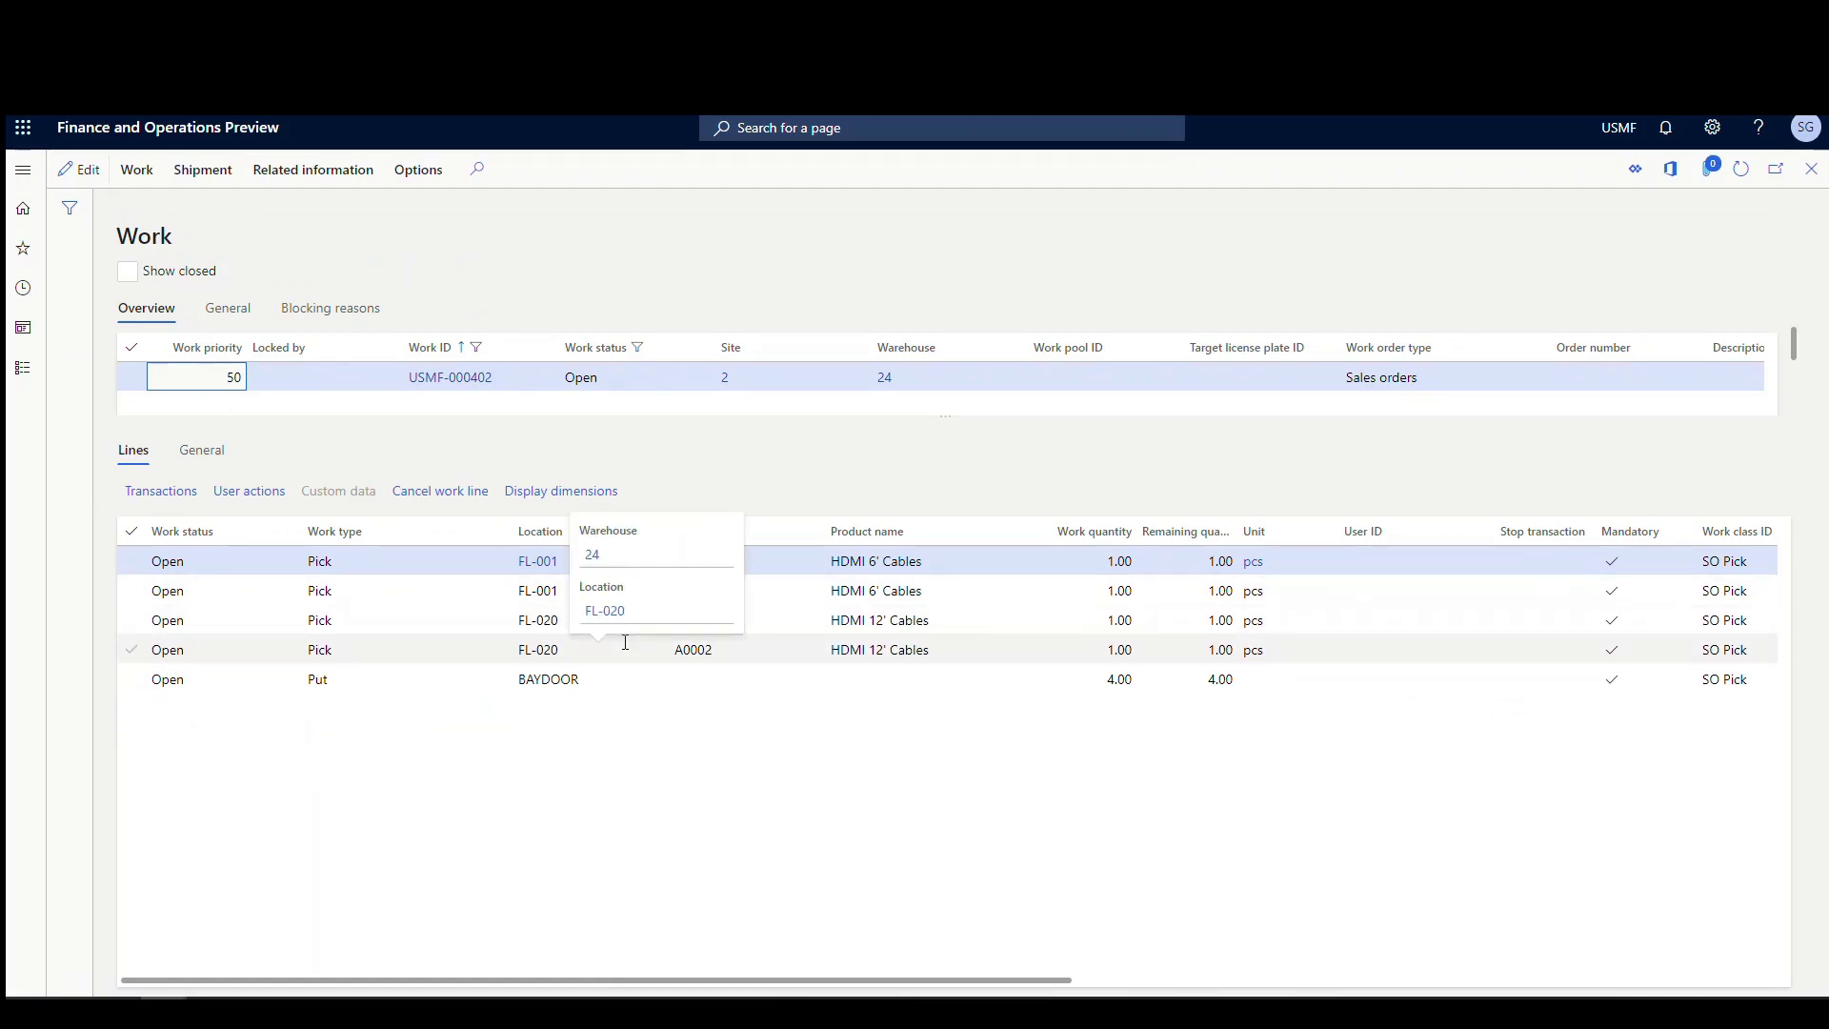
mouse_move(759, 662)
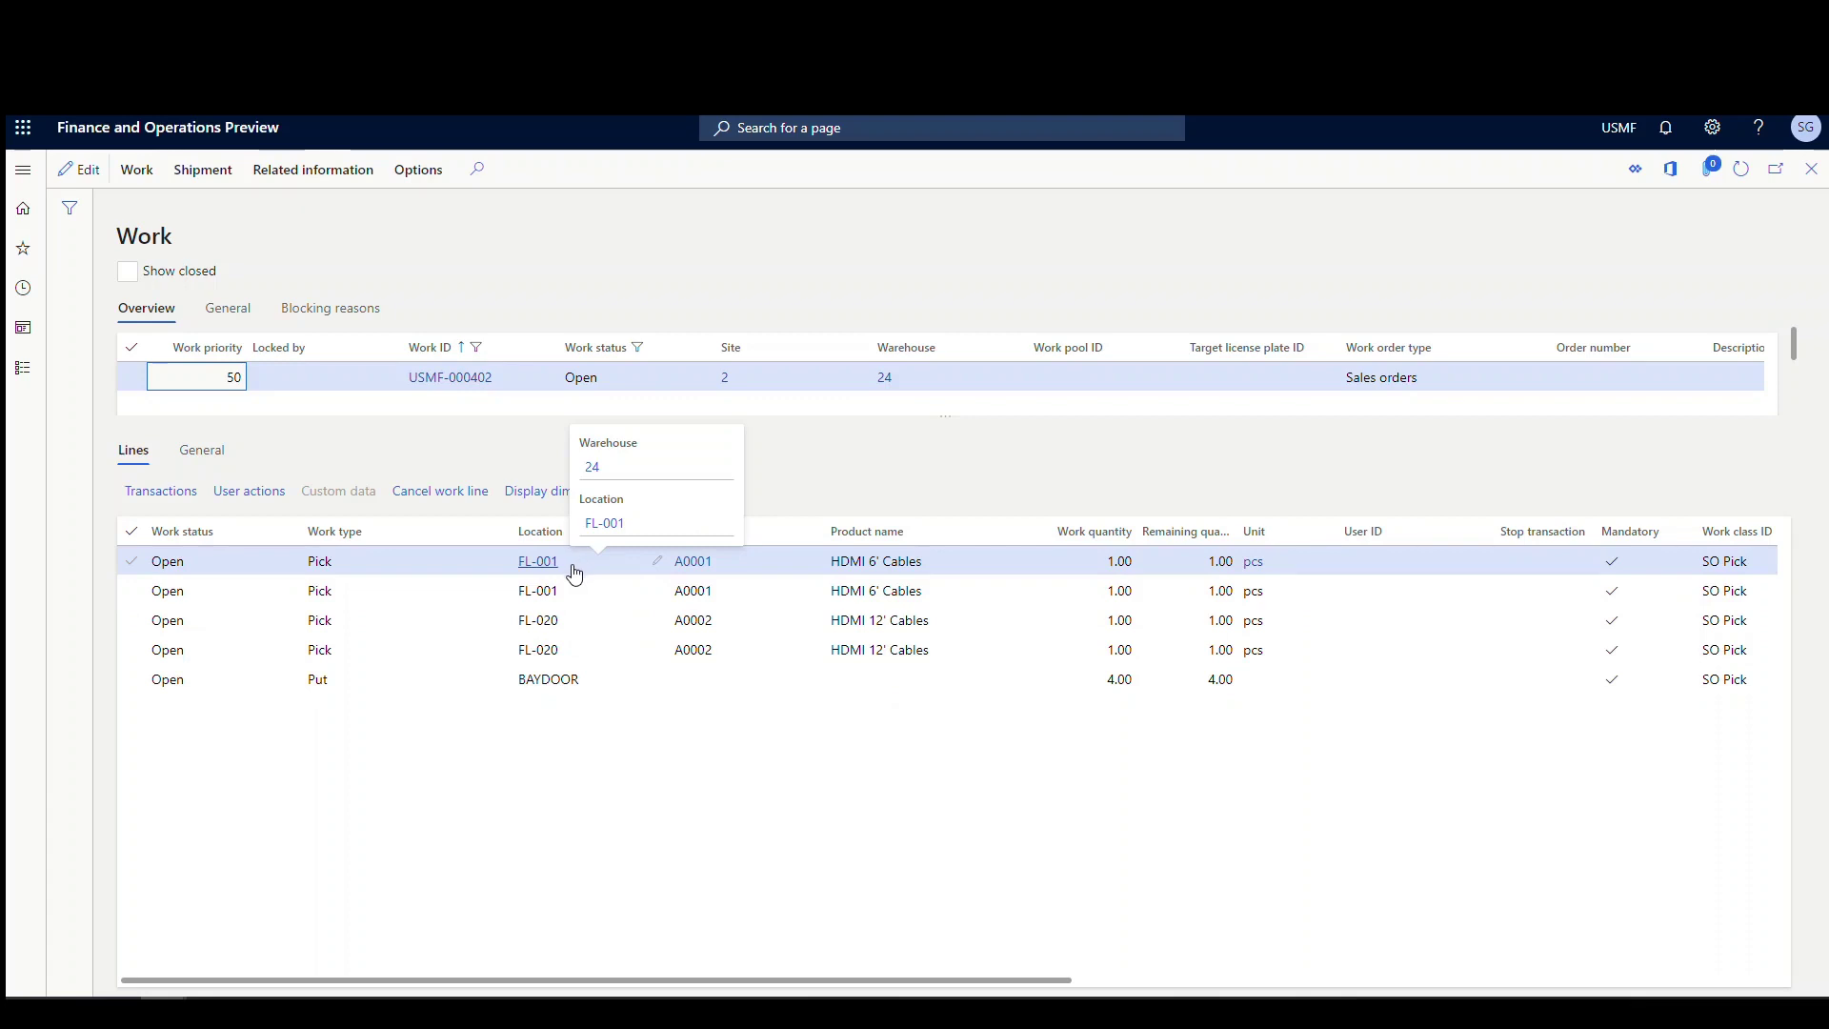
click(591, 596)
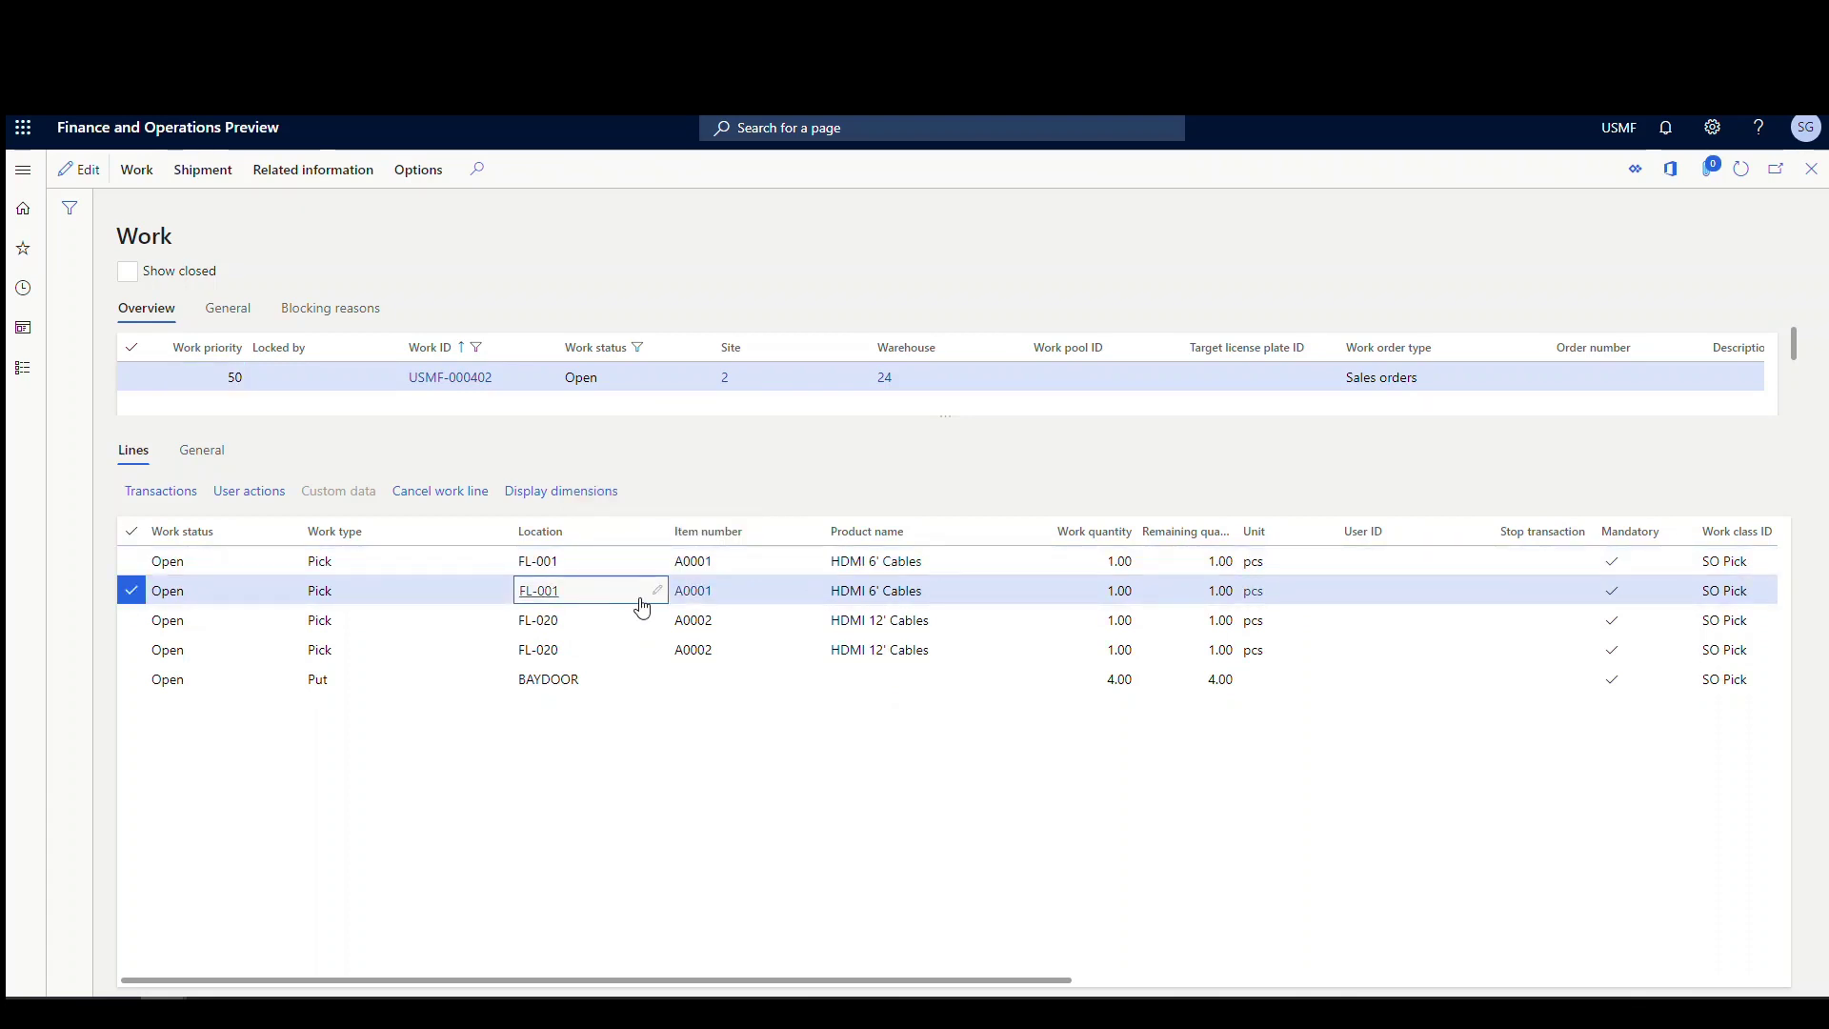
click(593, 620)
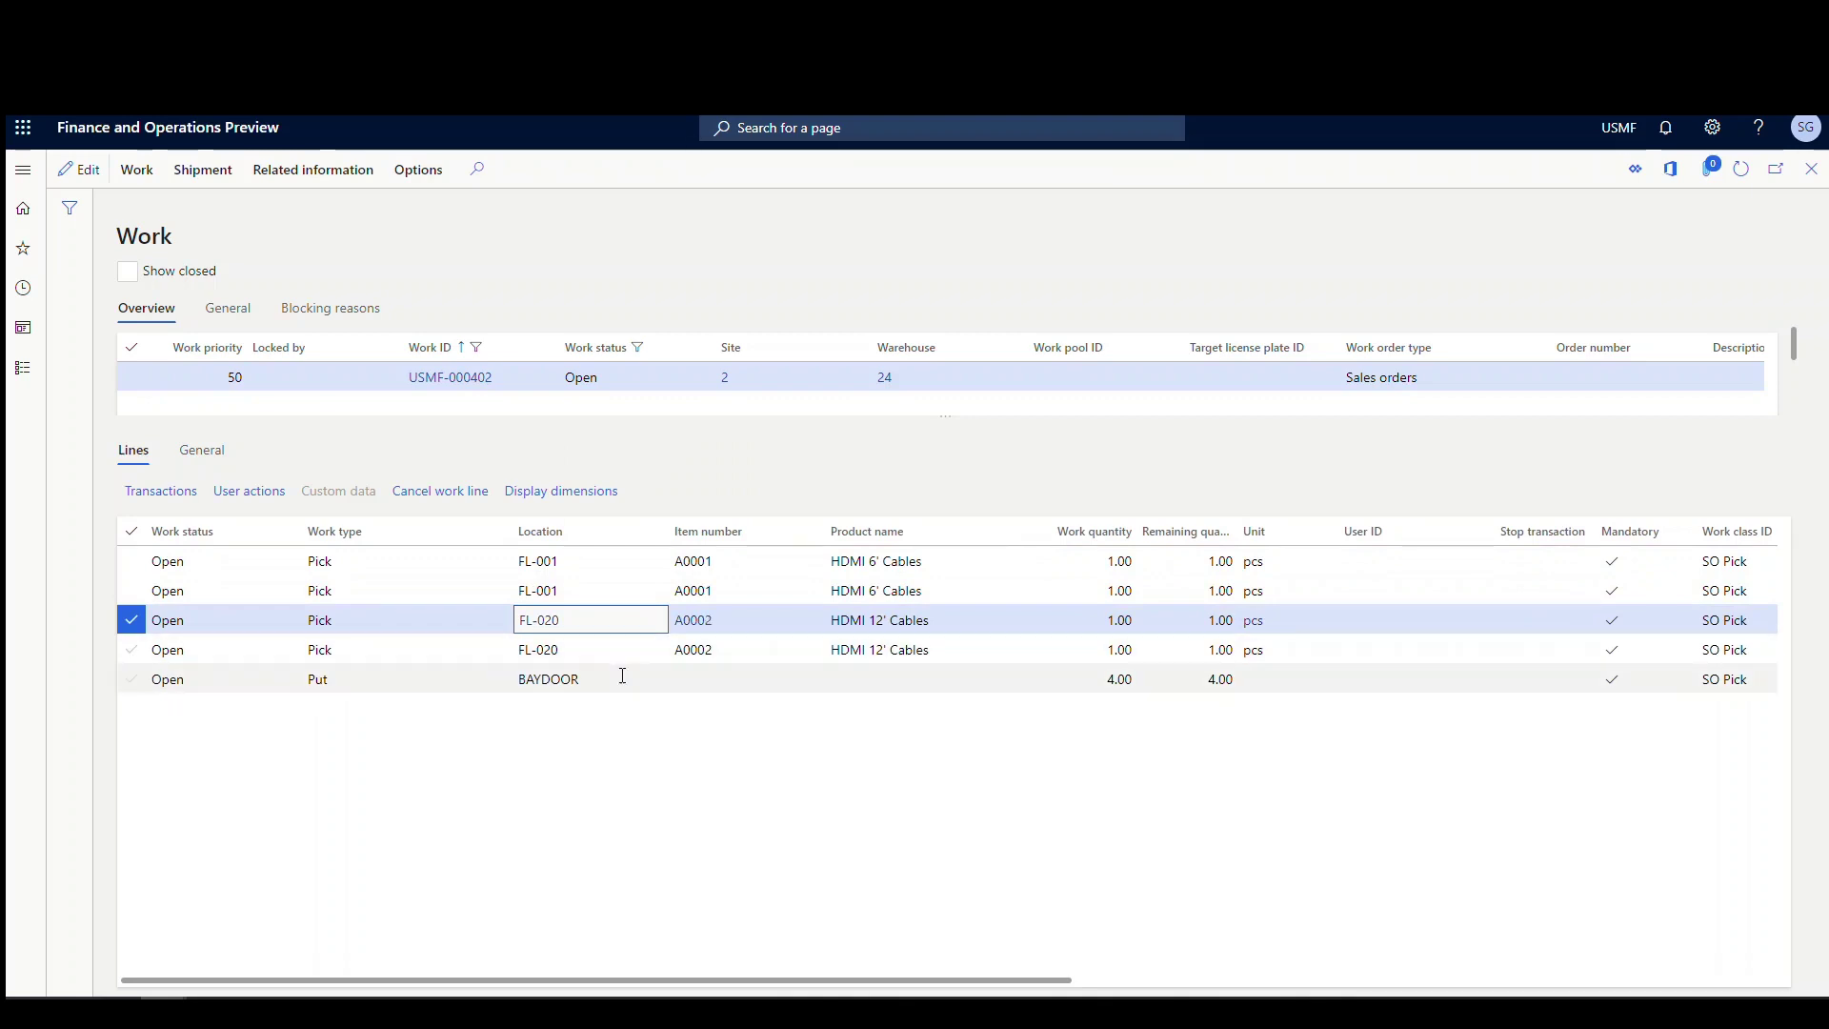
click(593, 651)
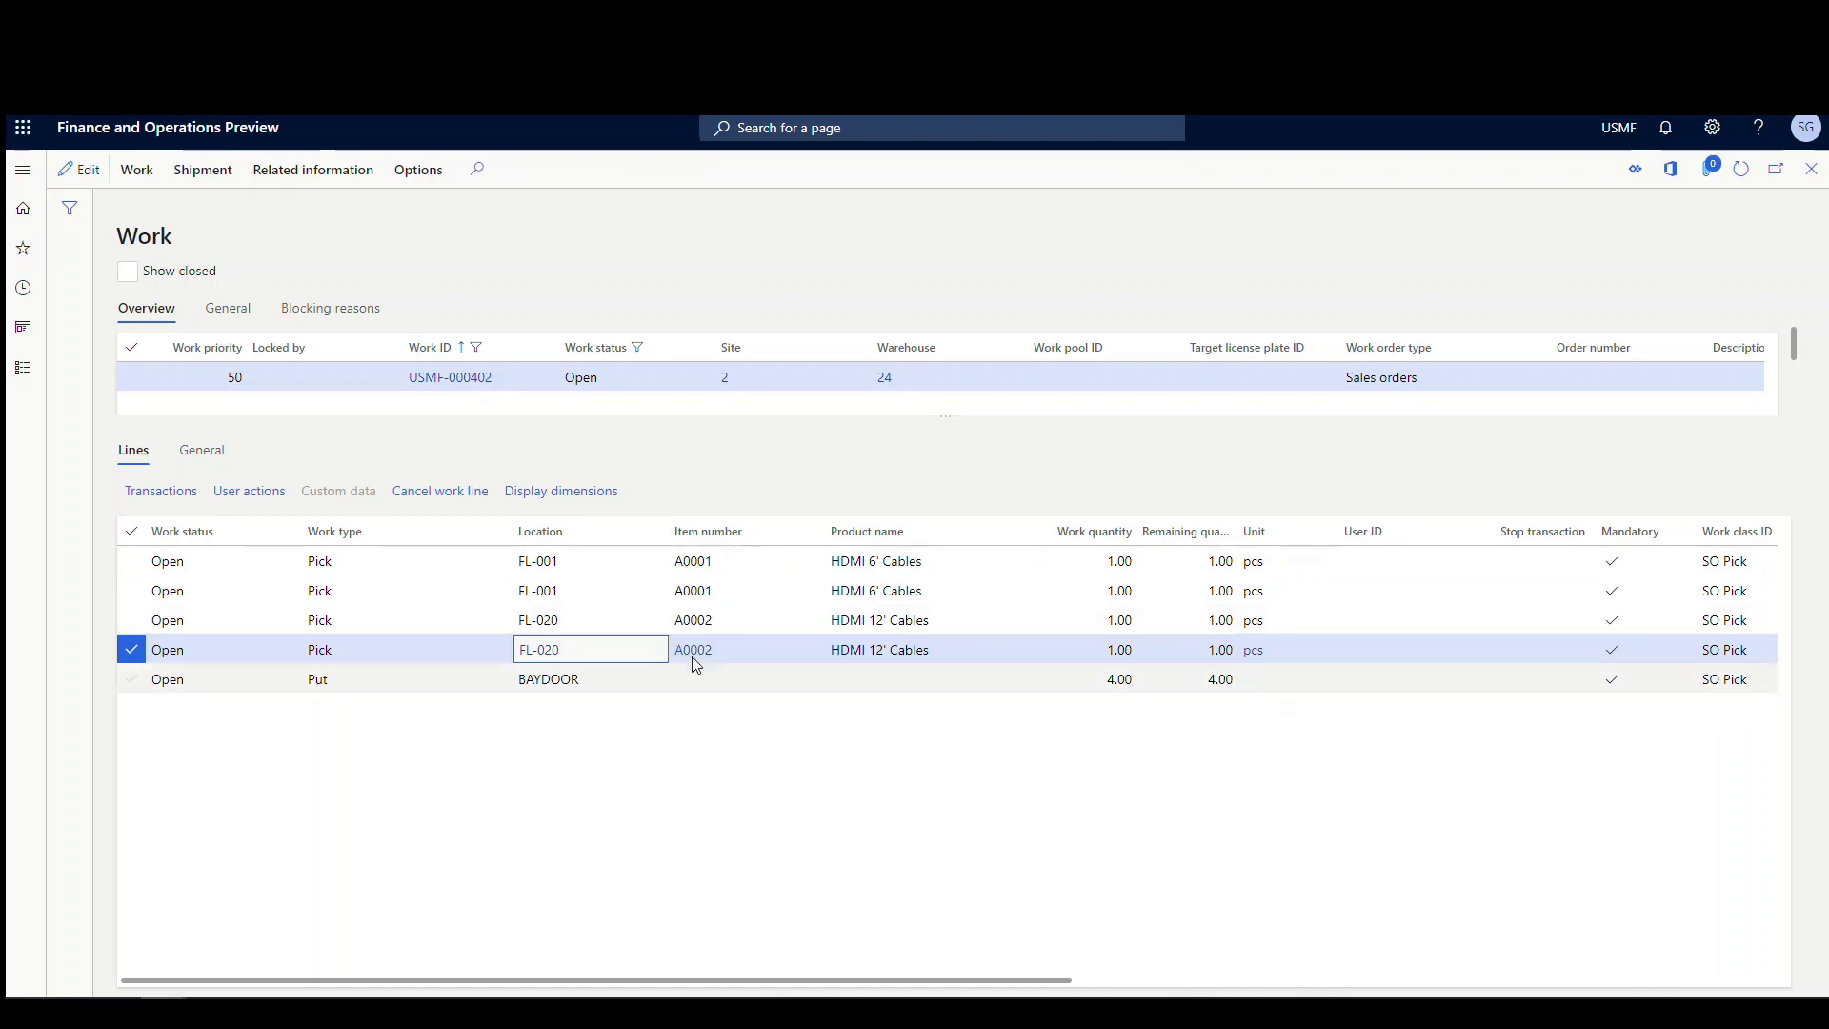
click(632, 562)
click(634, 591)
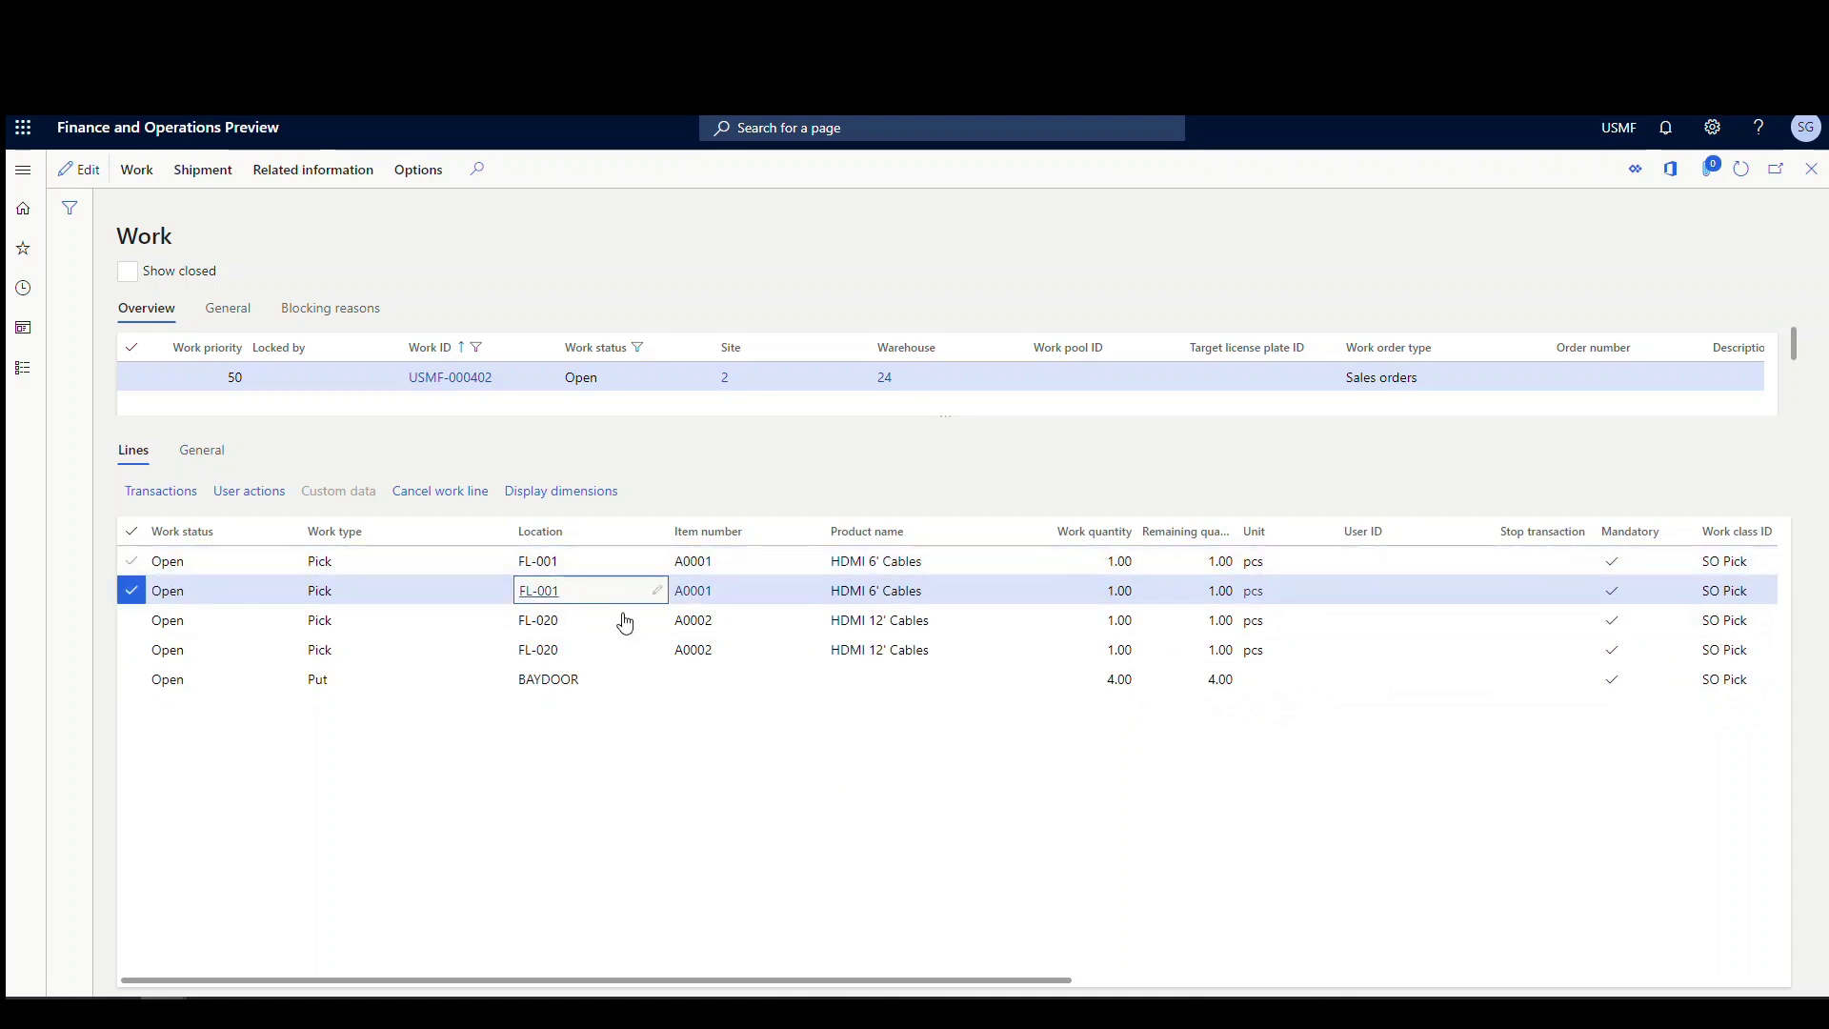
click(625, 620)
click(625, 649)
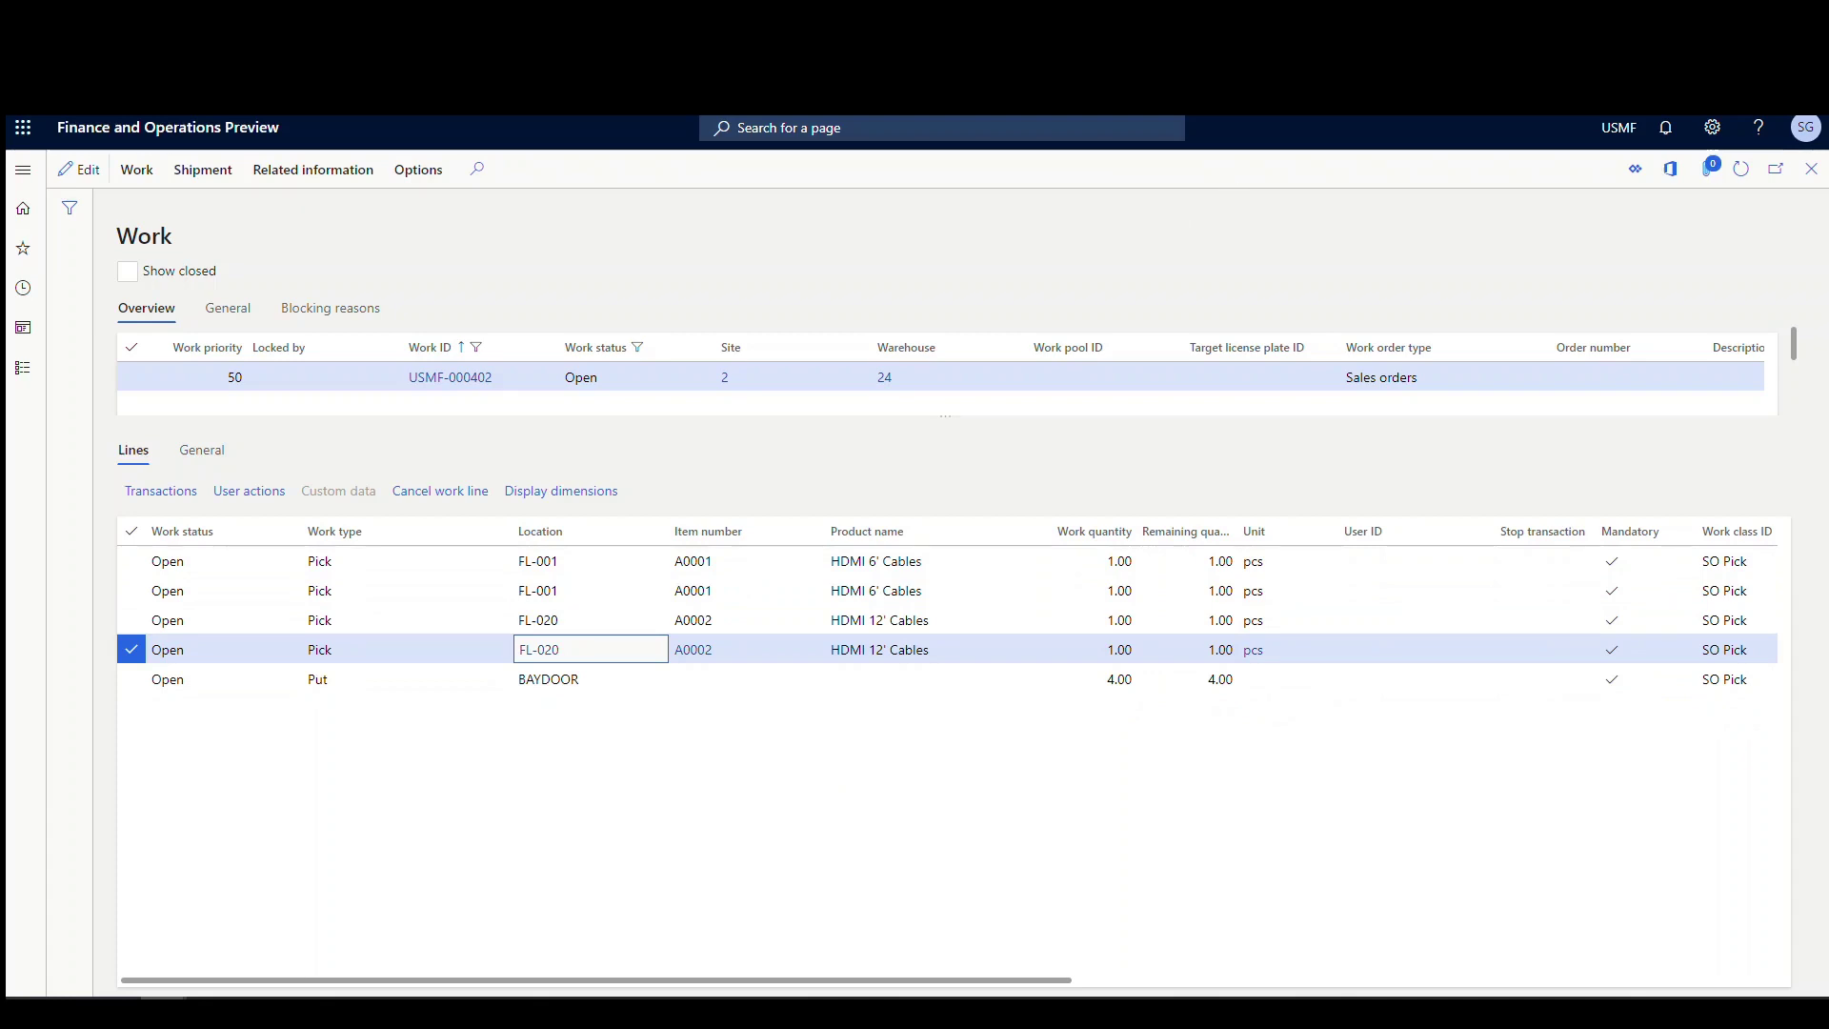
Copy the work ID USMF-000402 and switch to the warehouse mobile app
click(476, 377)
key(ctrl+c)
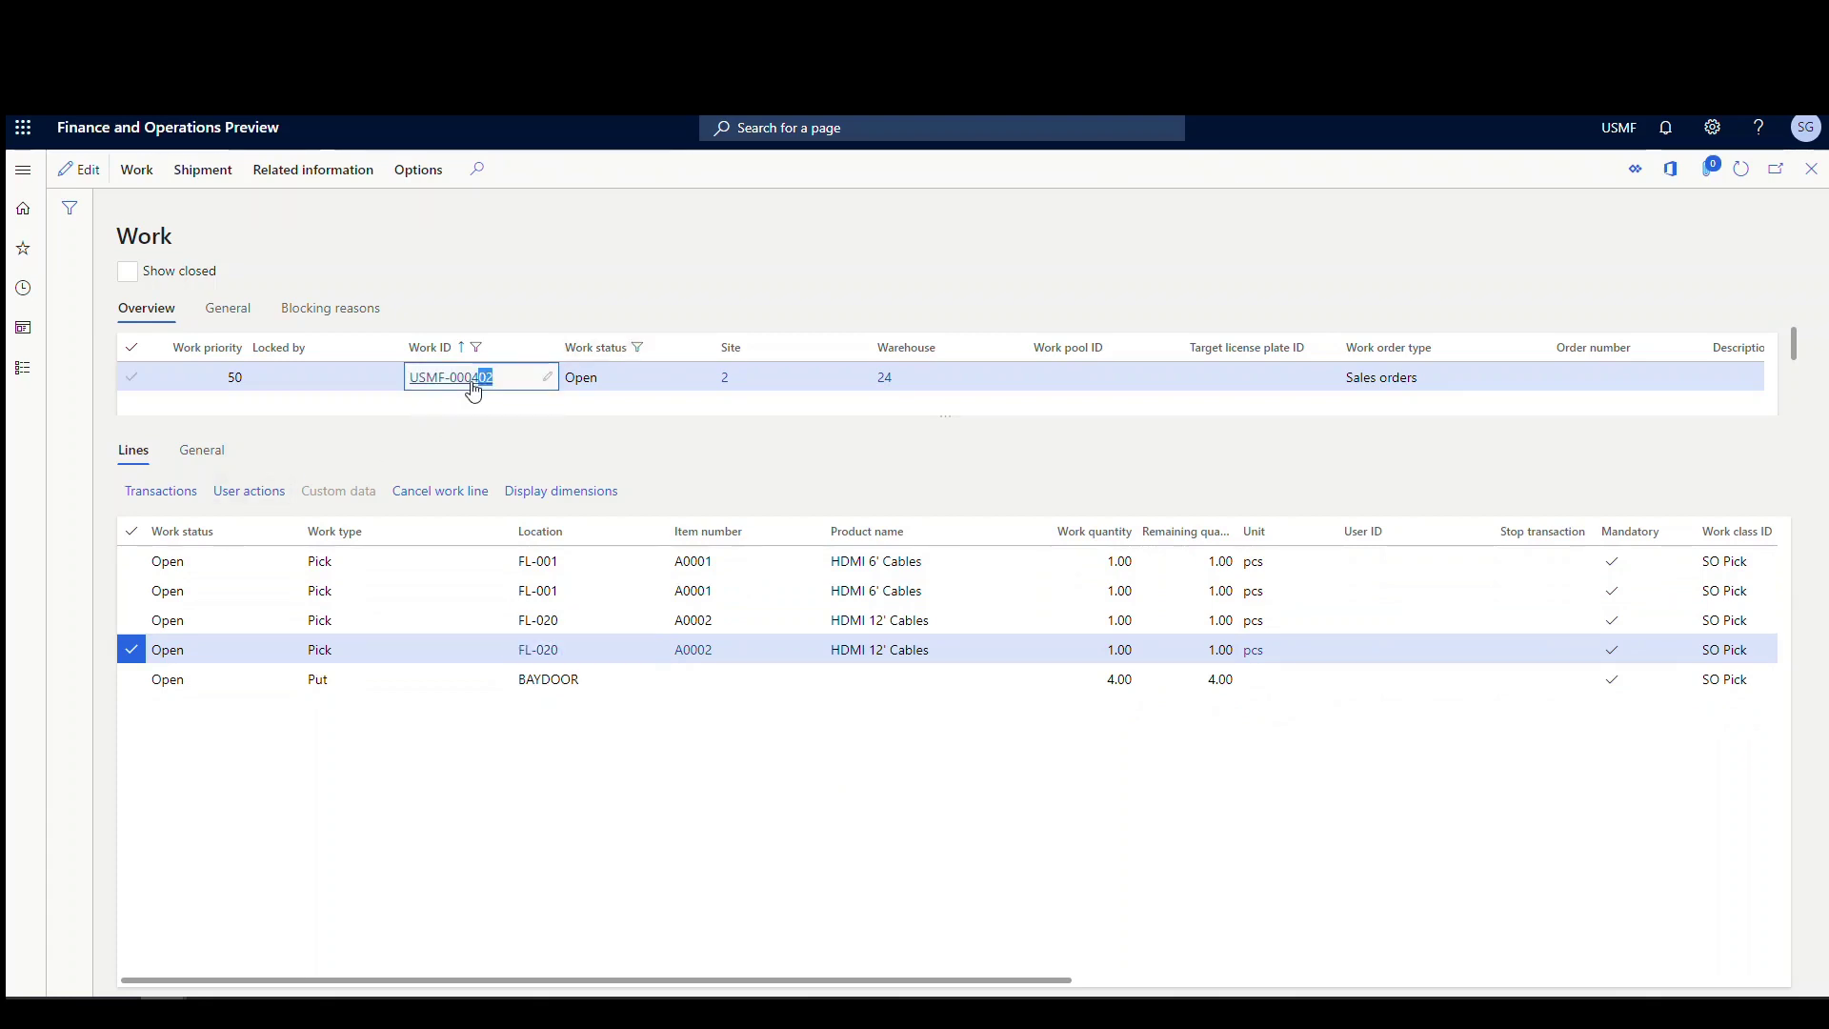
right_click(434, 377)
click(498, 389)
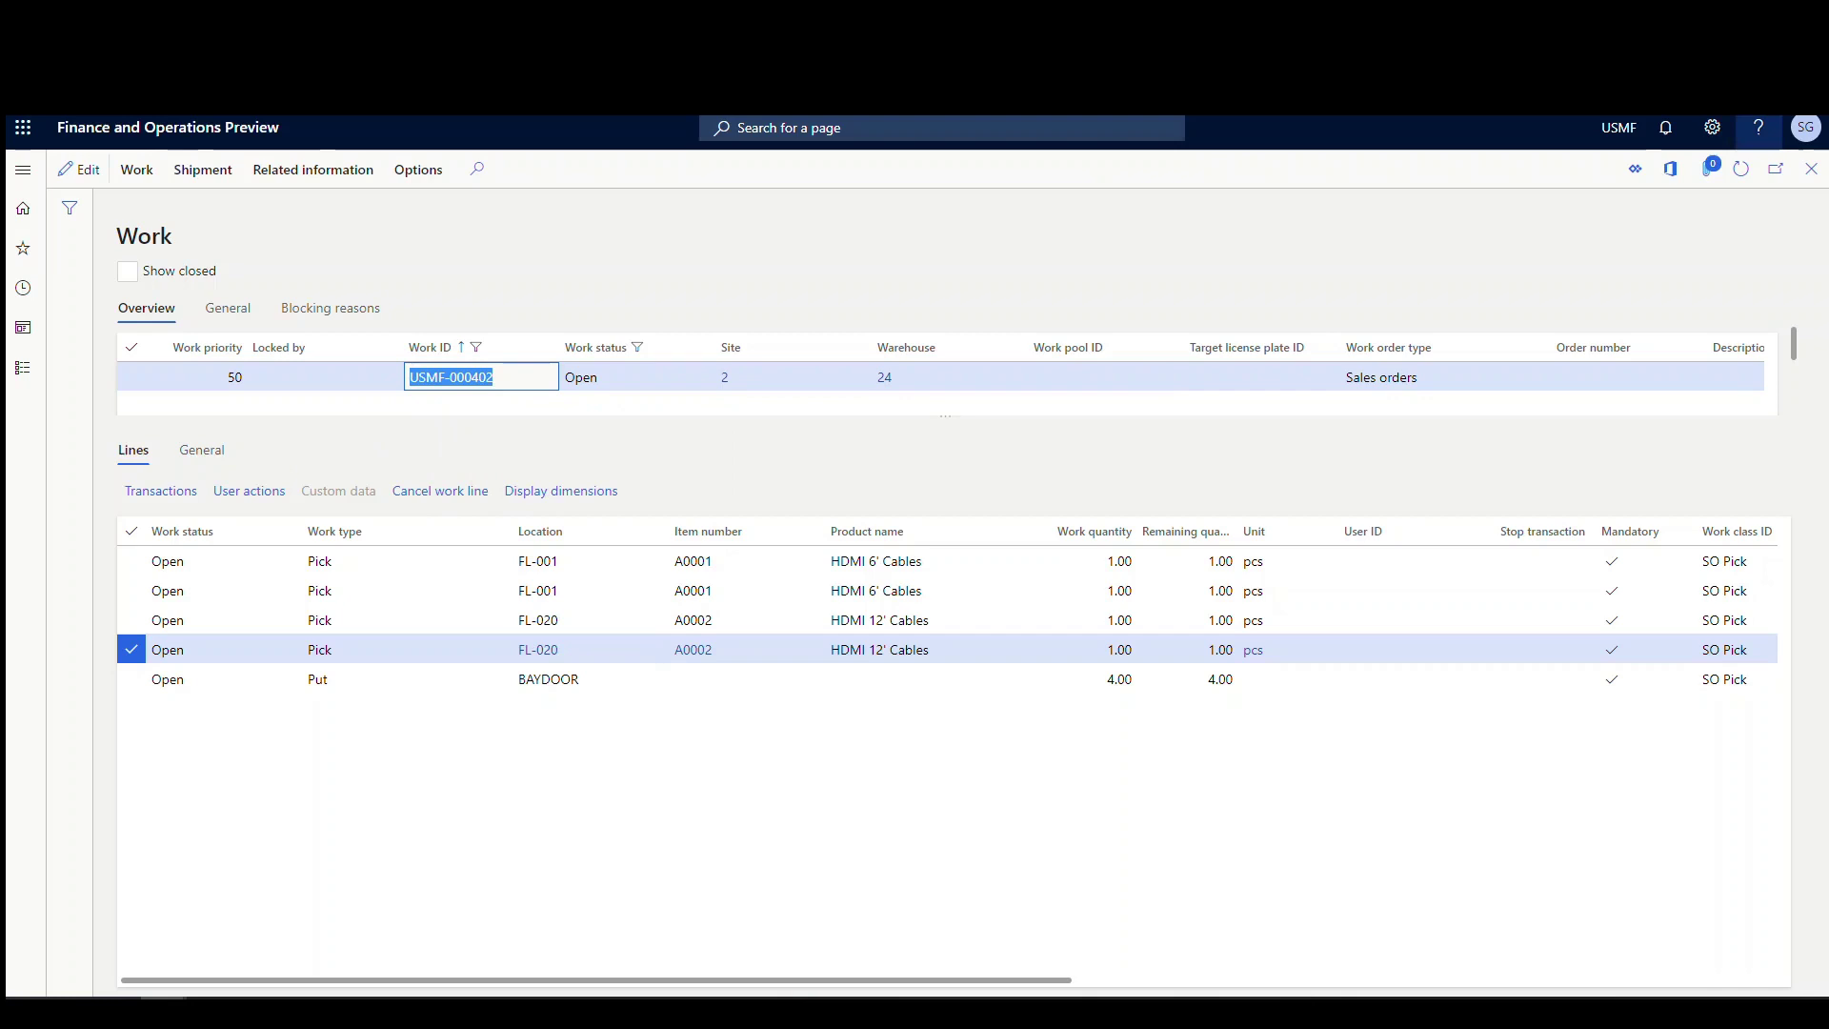
key(alt+Tab)
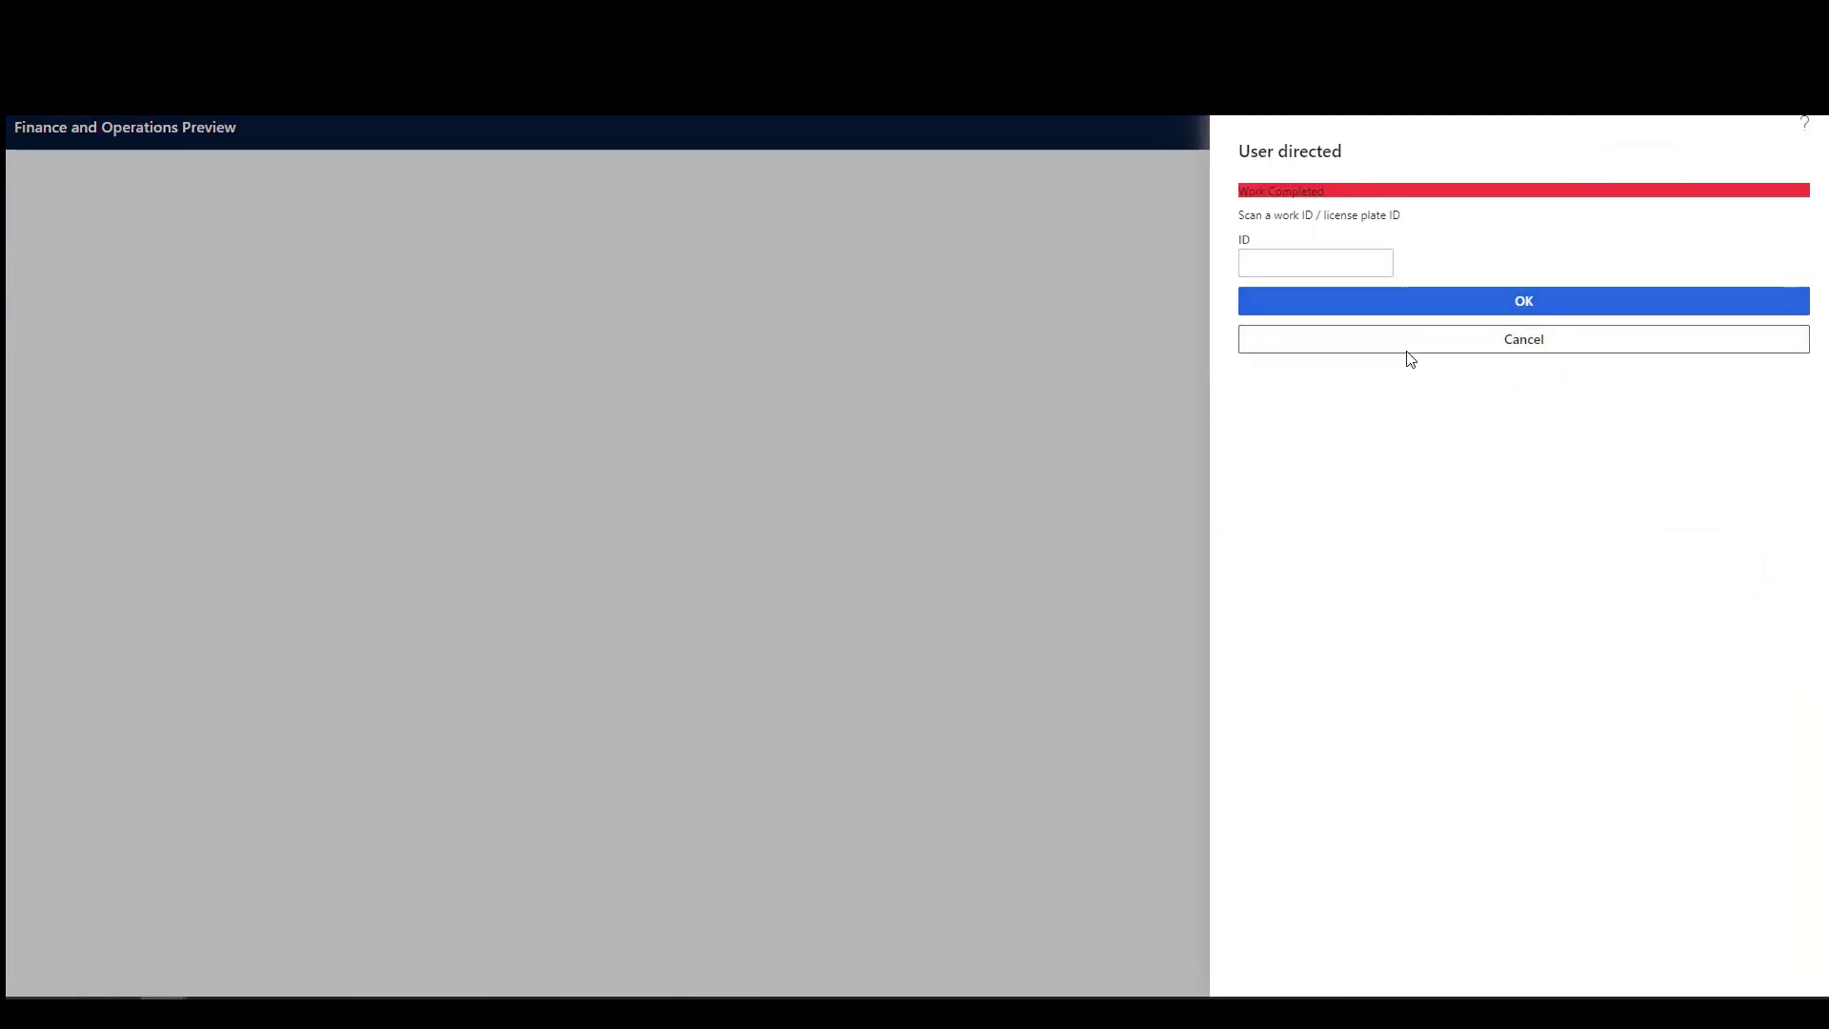
Start work USMF-000402 on the mobile device, picking from license plate 24 onto USMF-000000290
click(1410, 359)
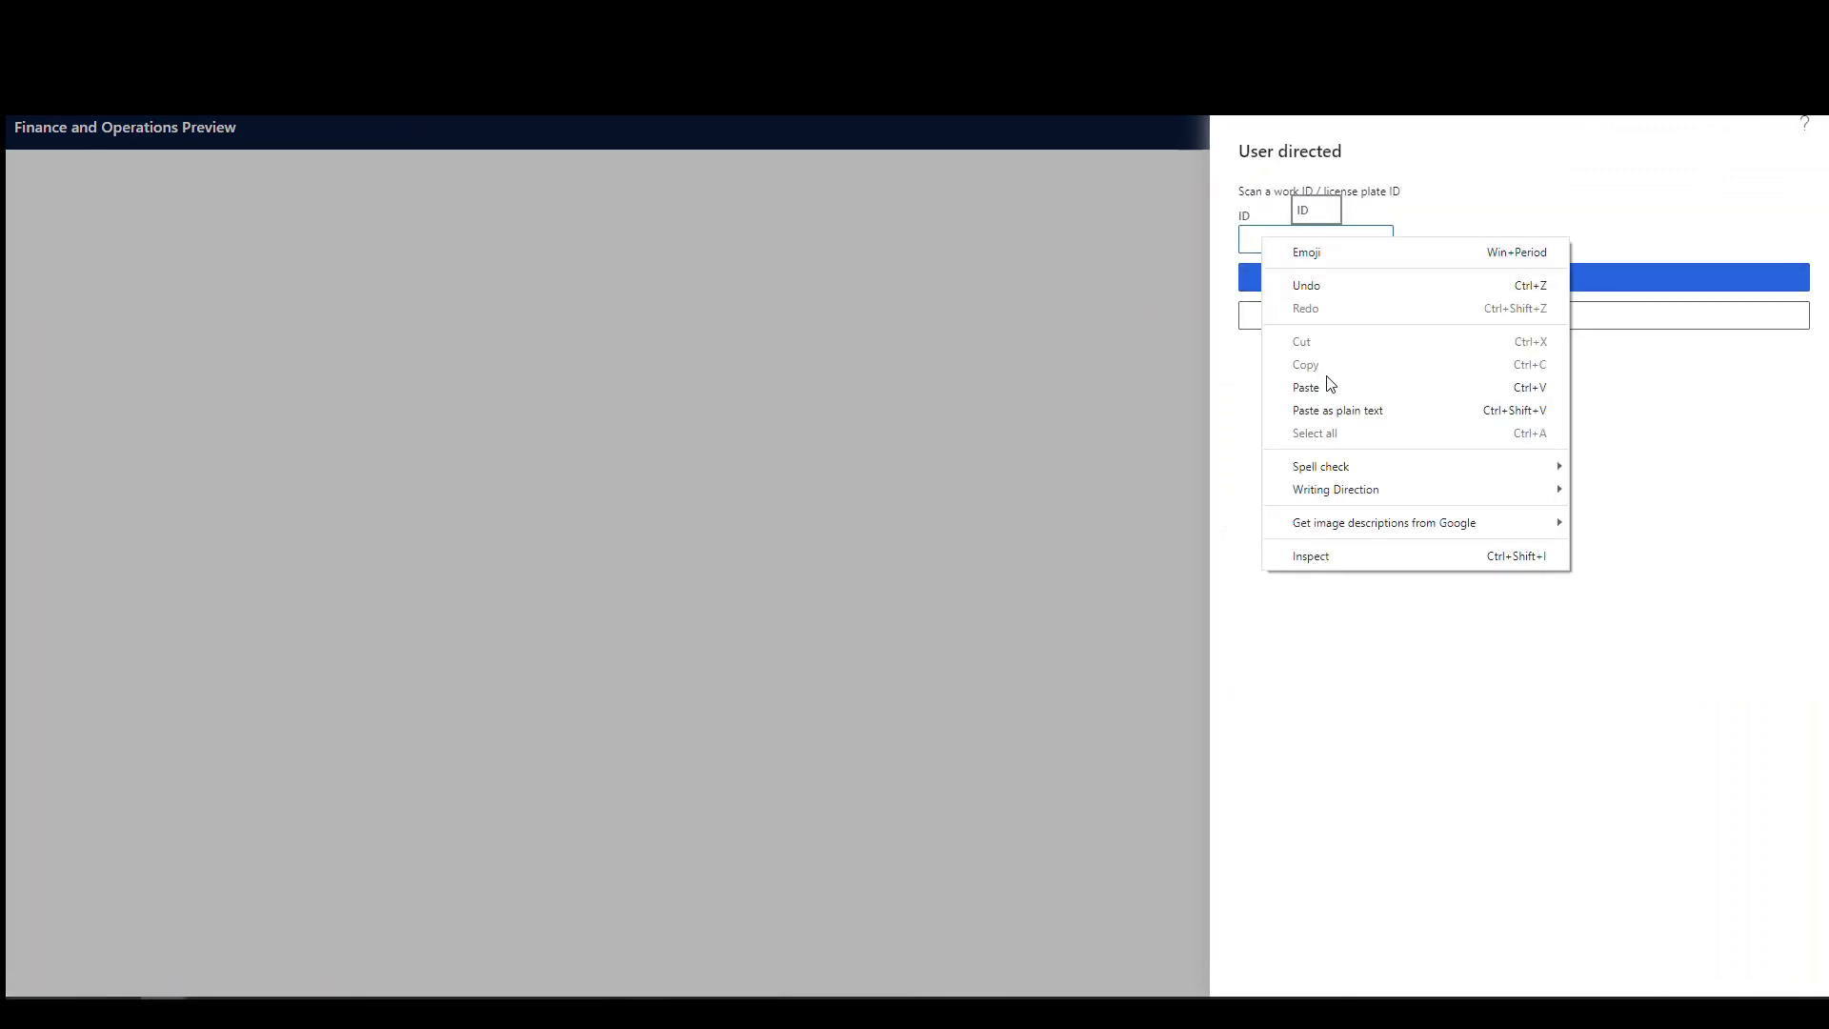
click(1325, 382)
click(1523, 277)
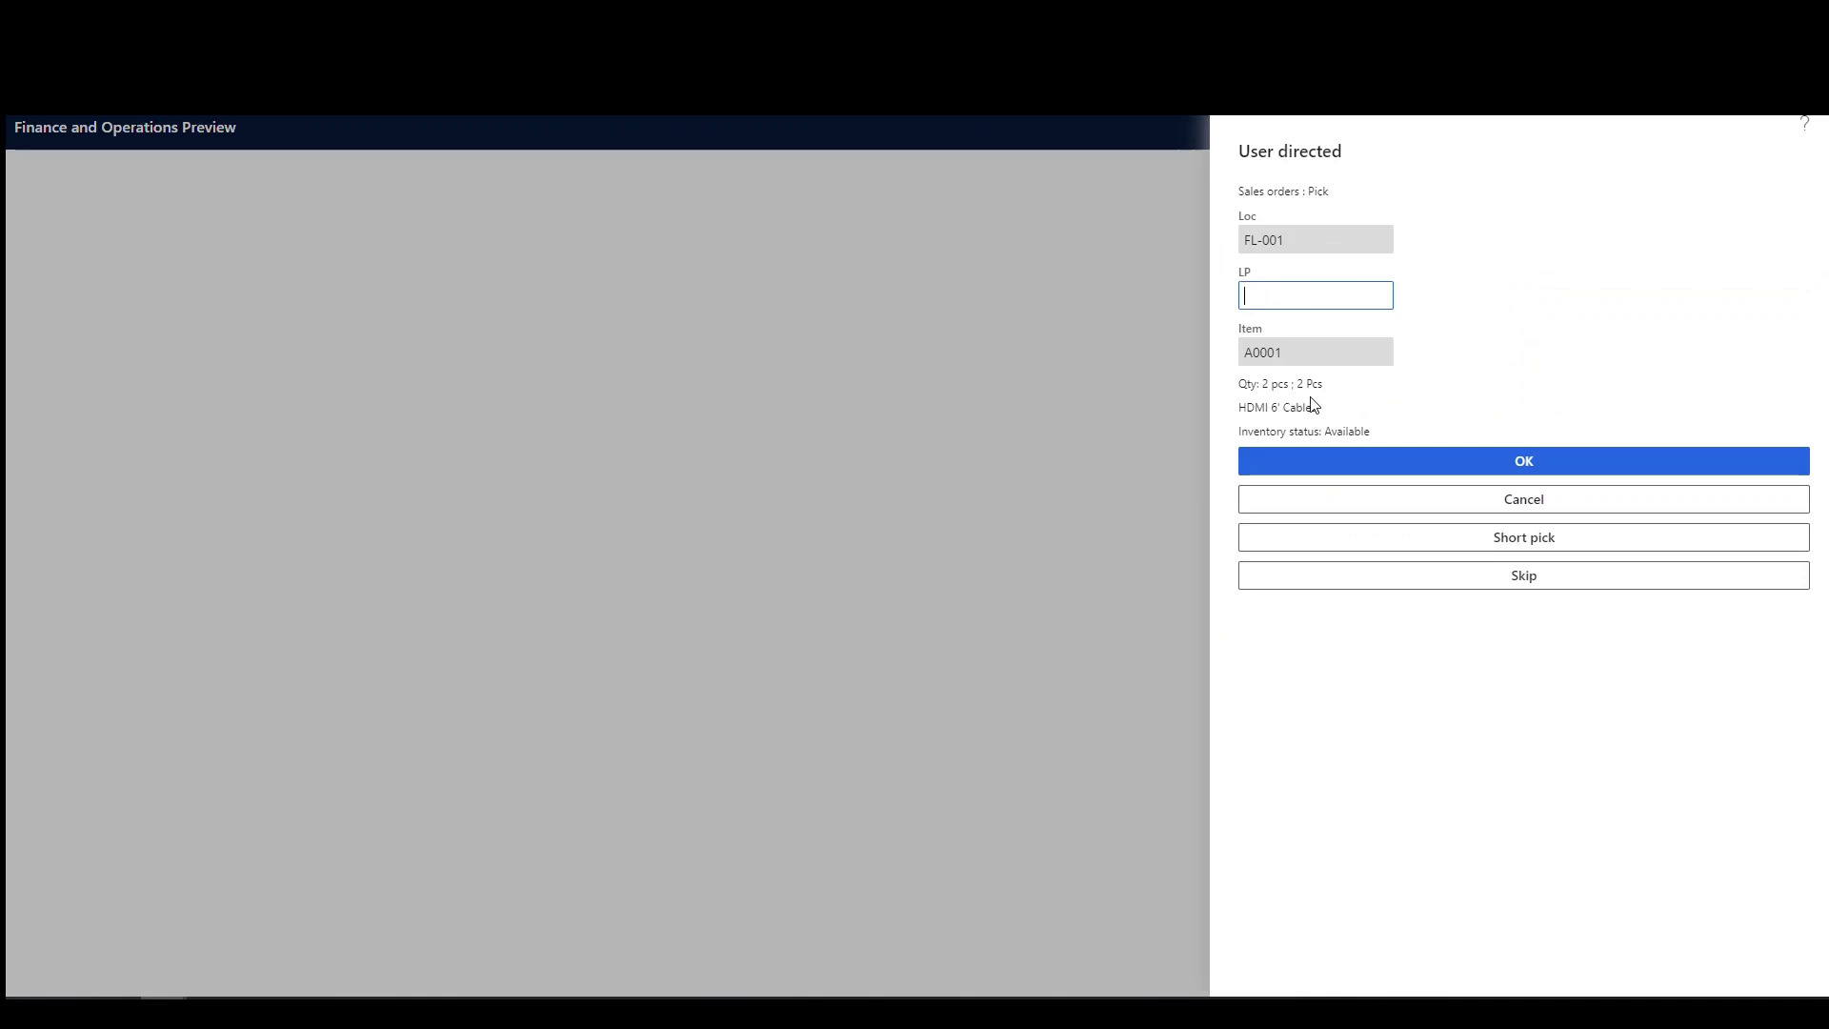
text(24)
click(1513, 467)
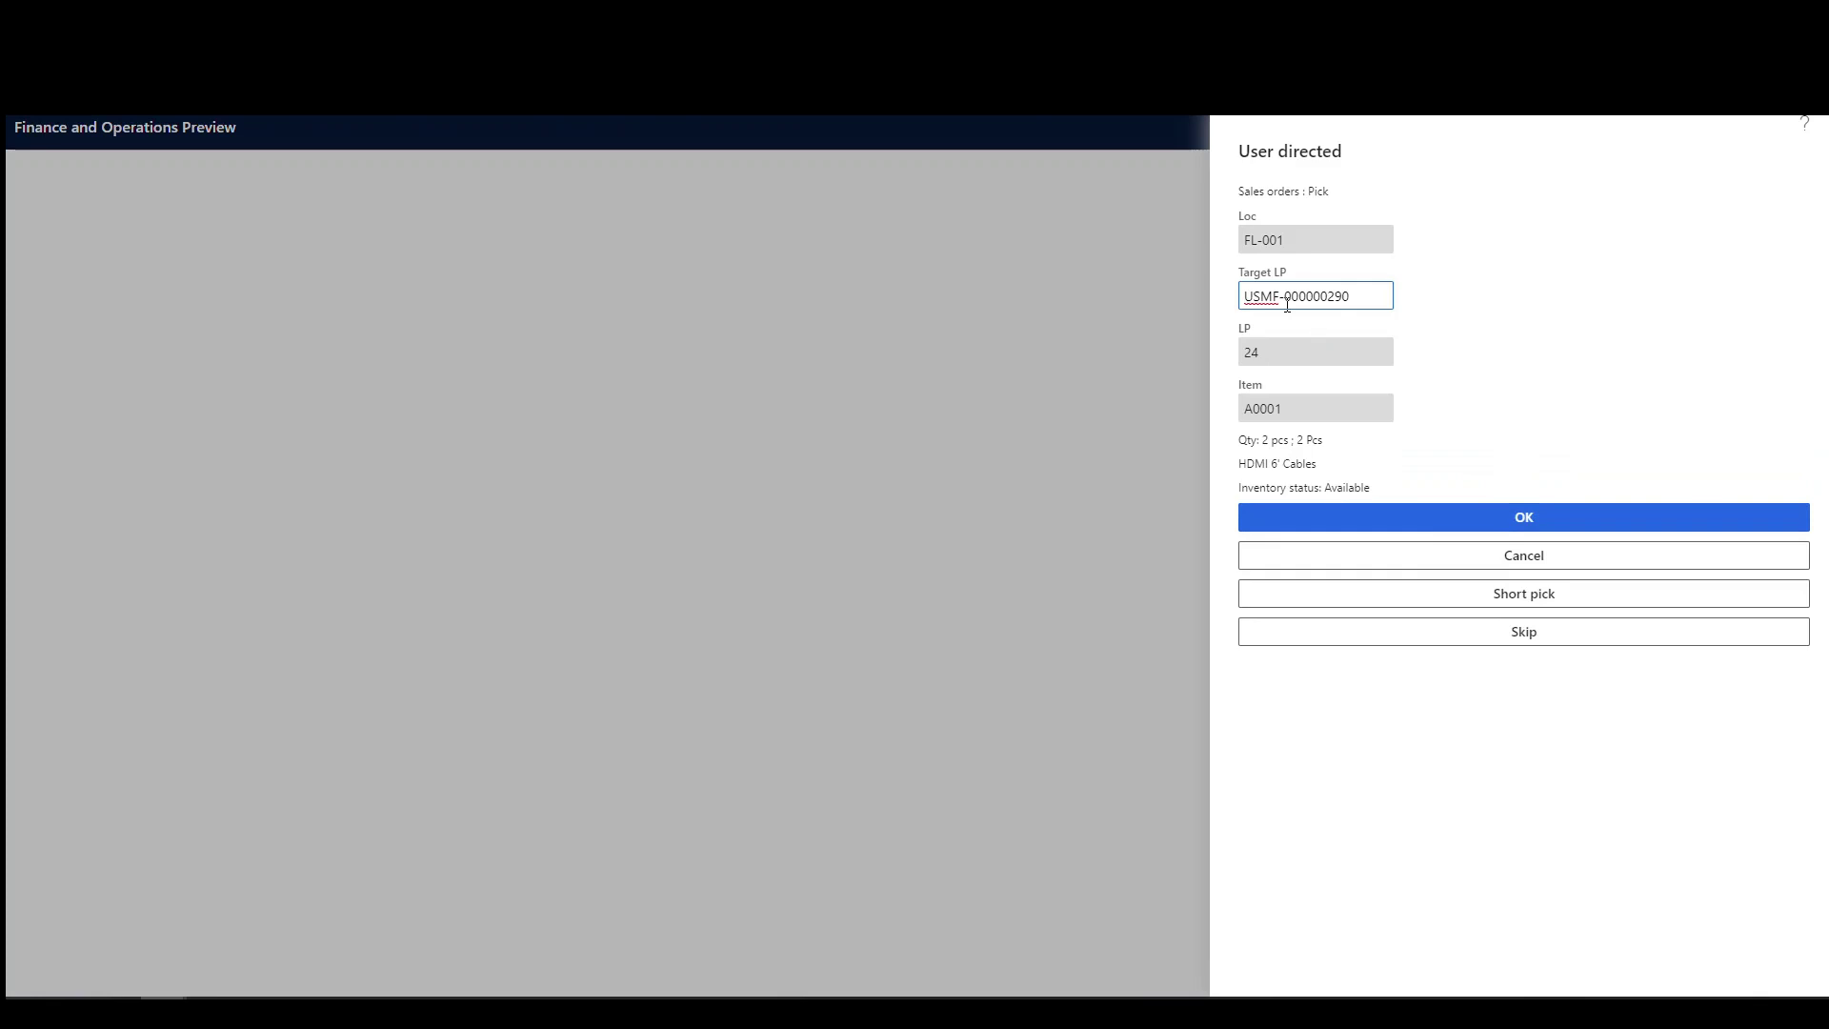
click(1525, 526)
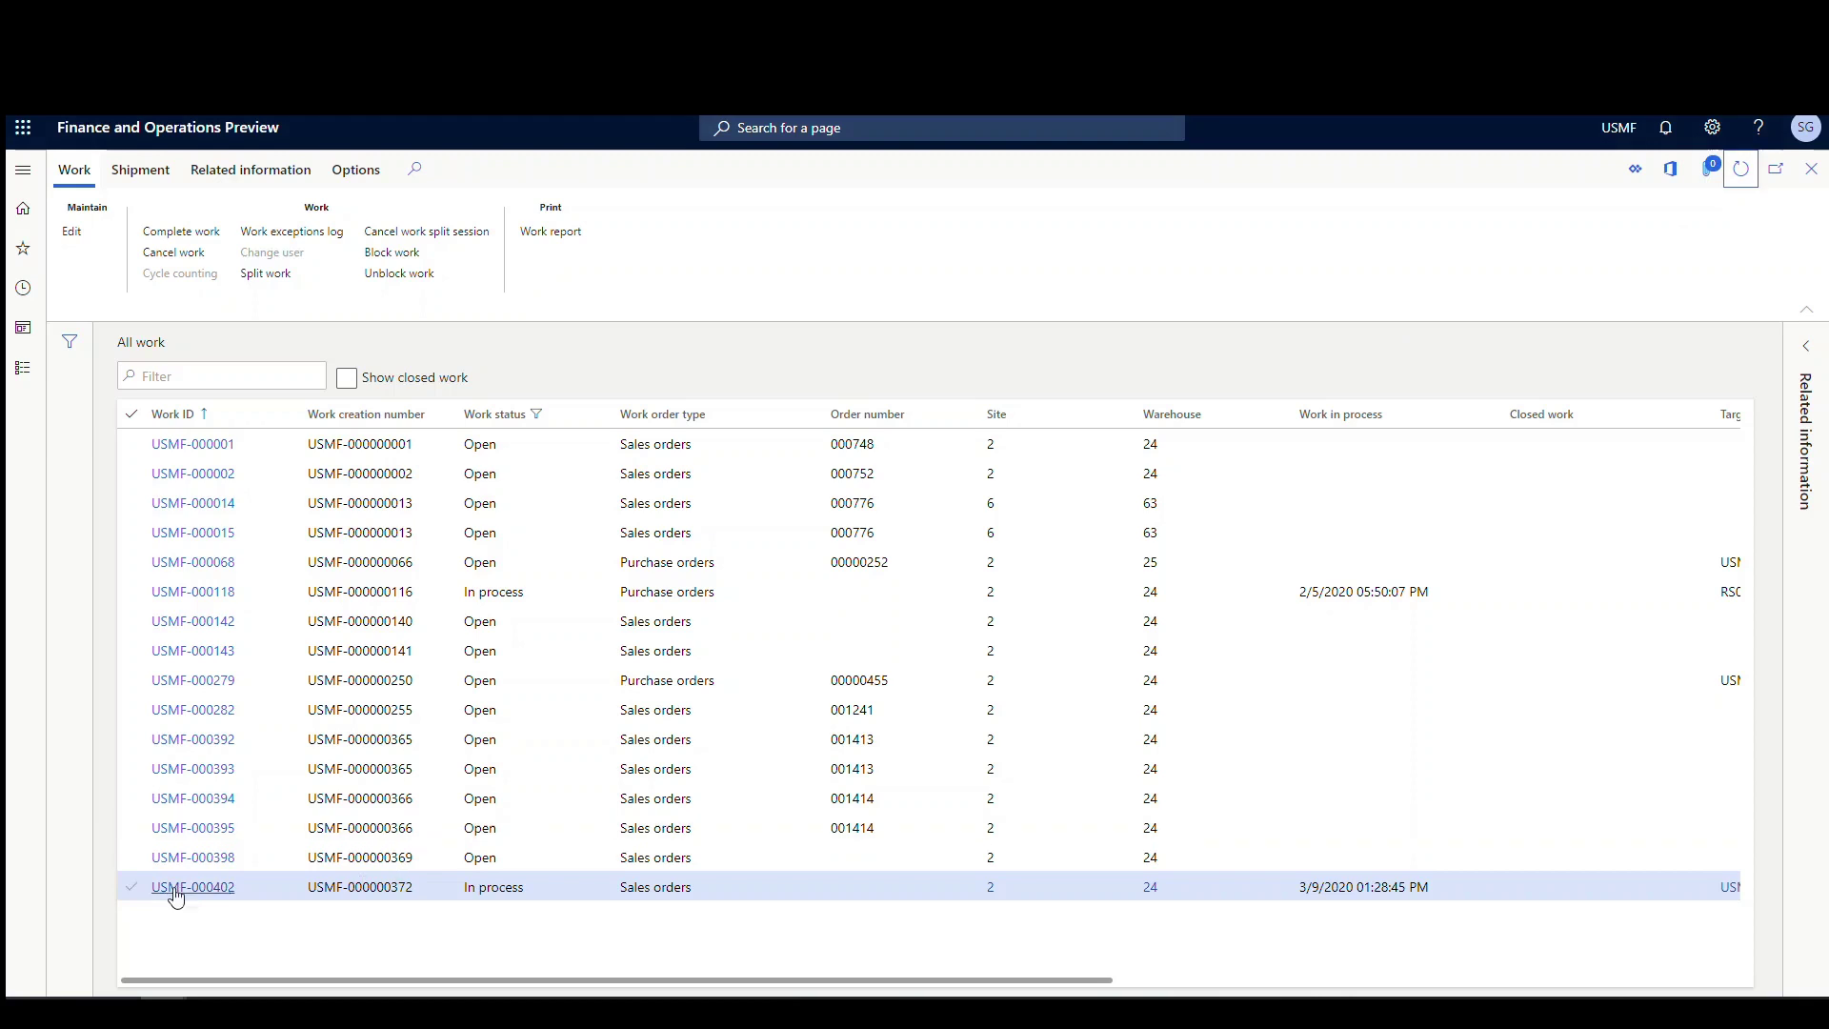
Open work USMF-000402's details and confirm the FL-020 pick of 2 HDMI 12' Cables
click(192, 887)
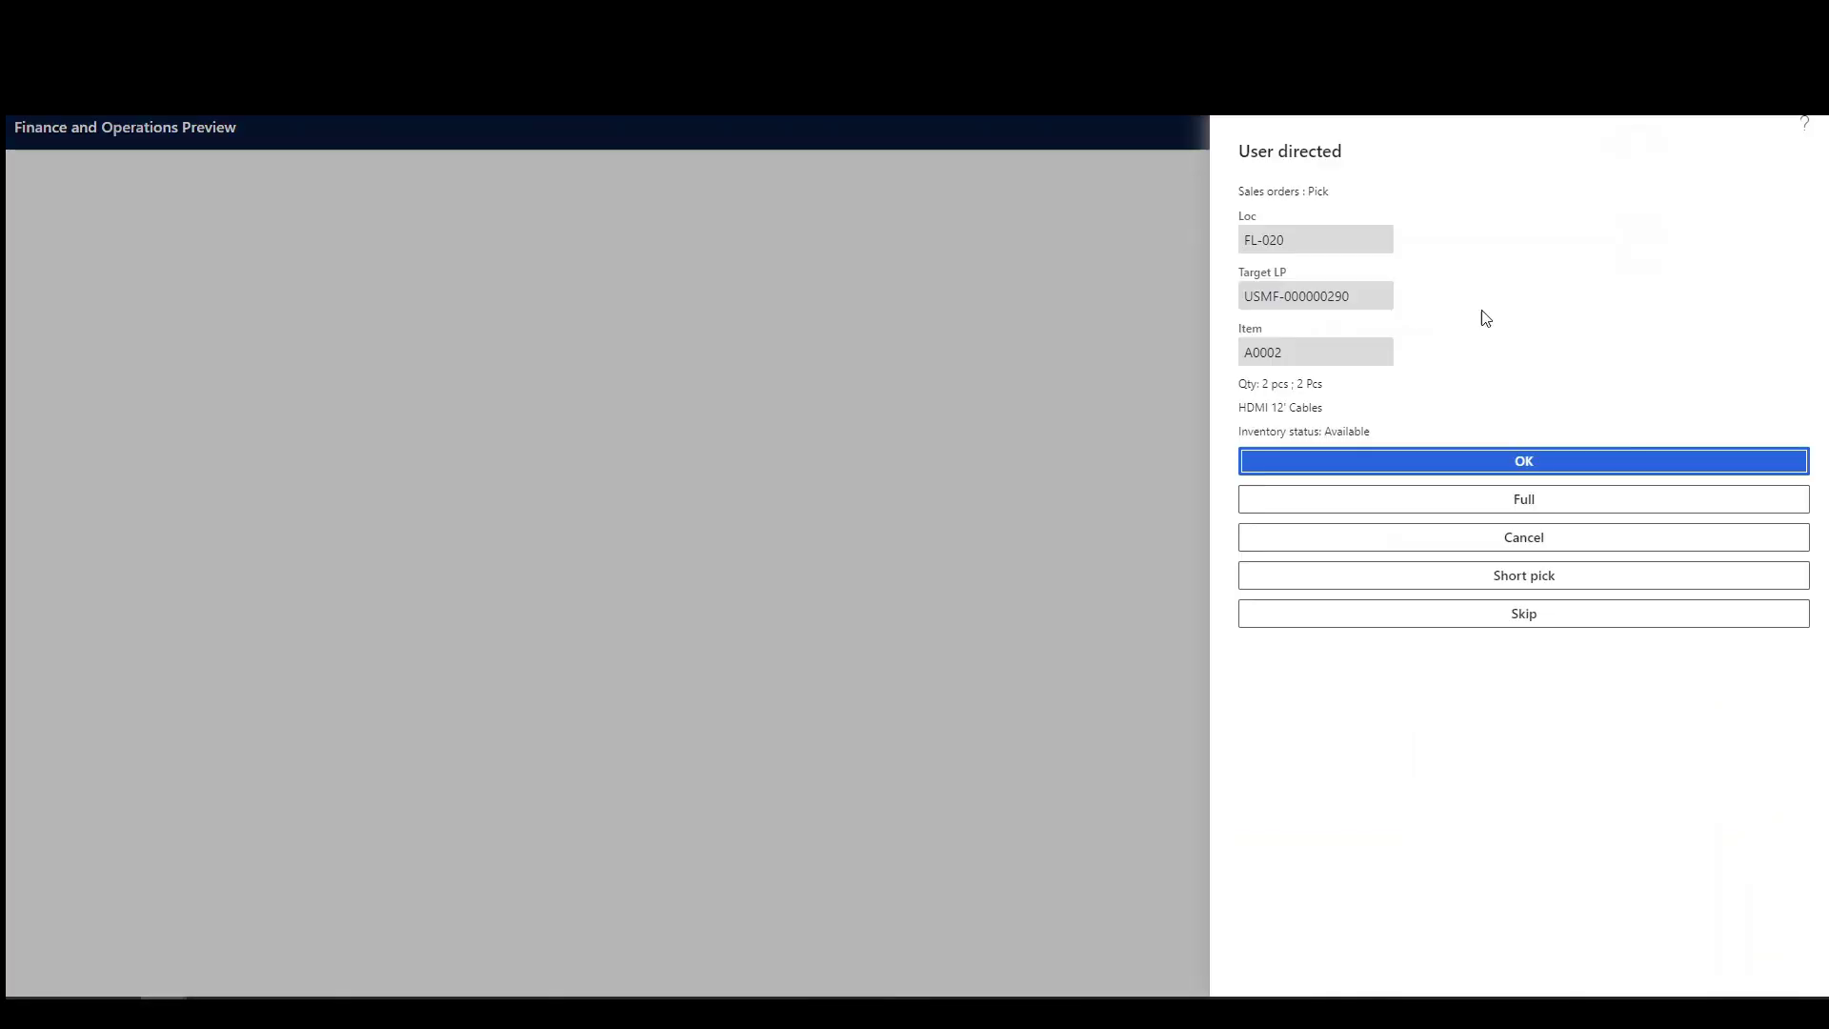
click(1553, 467)
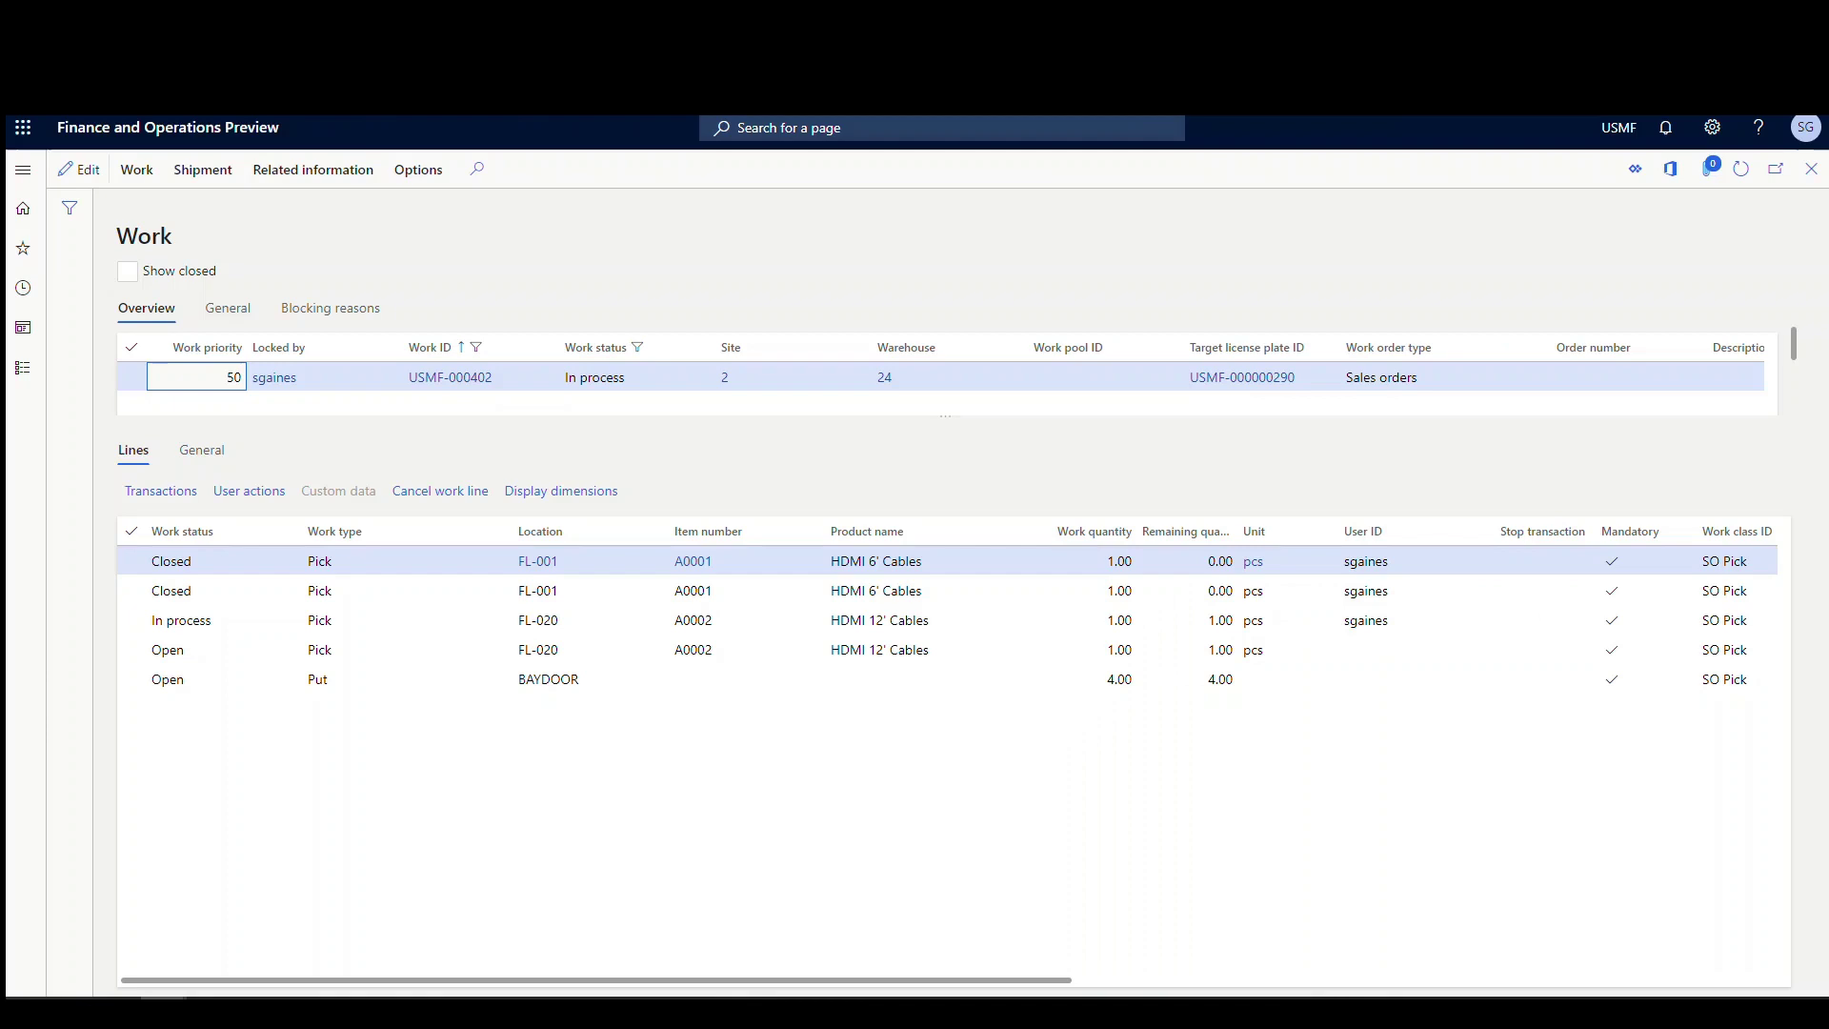
Refresh the work, return to All work with Show closed work ticked, and reopen USMF-000402
click(1734, 180)
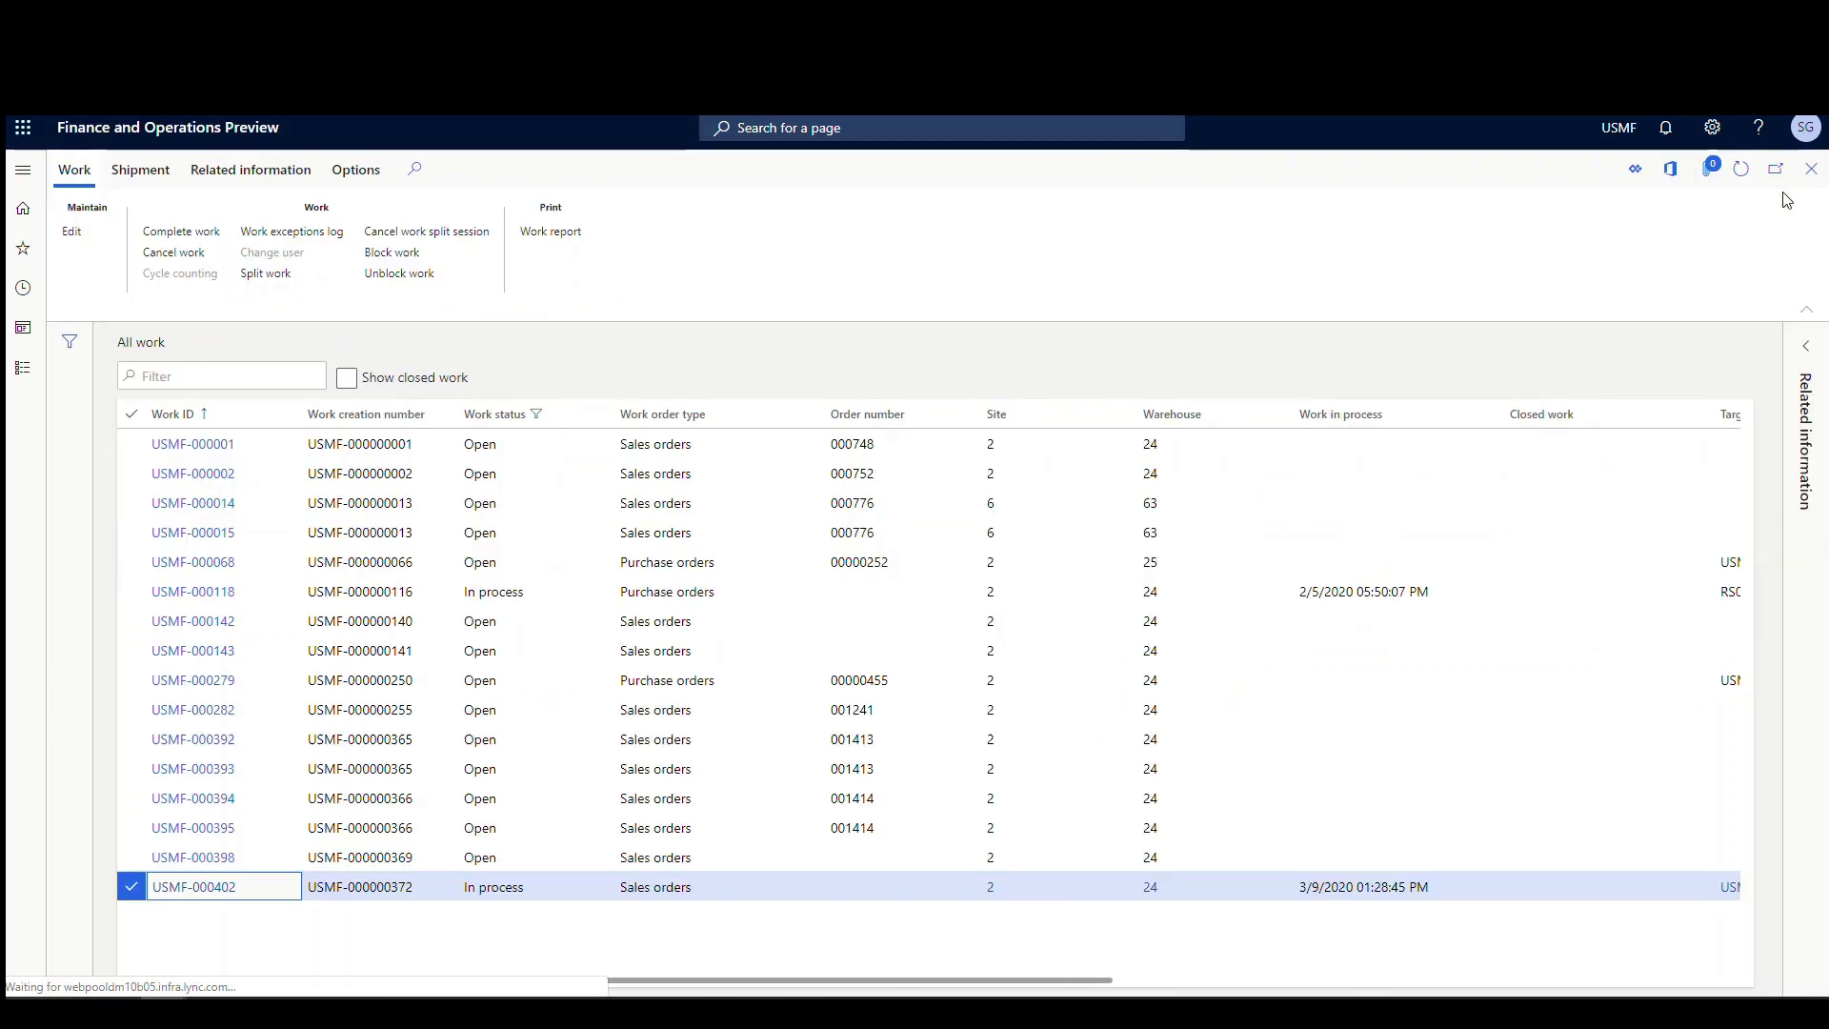
click(1811, 170)
click(347, 378)
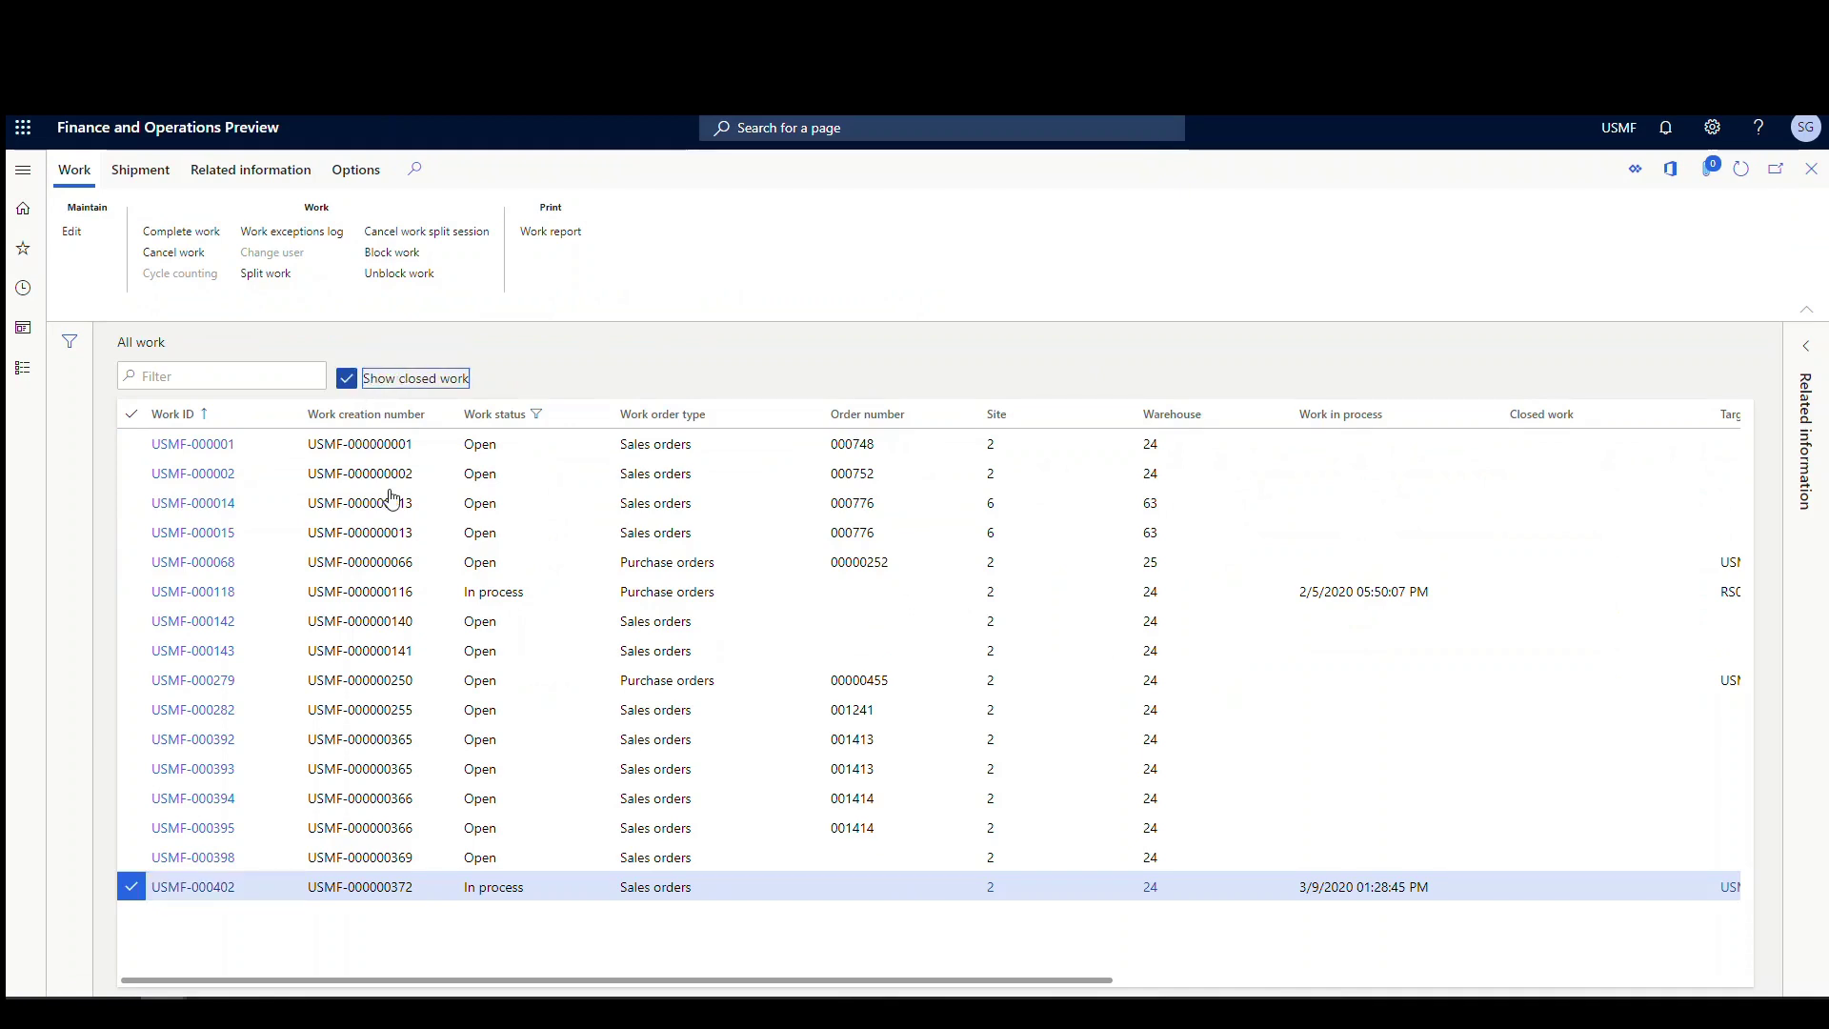
scroll(471, 631, down, 3)
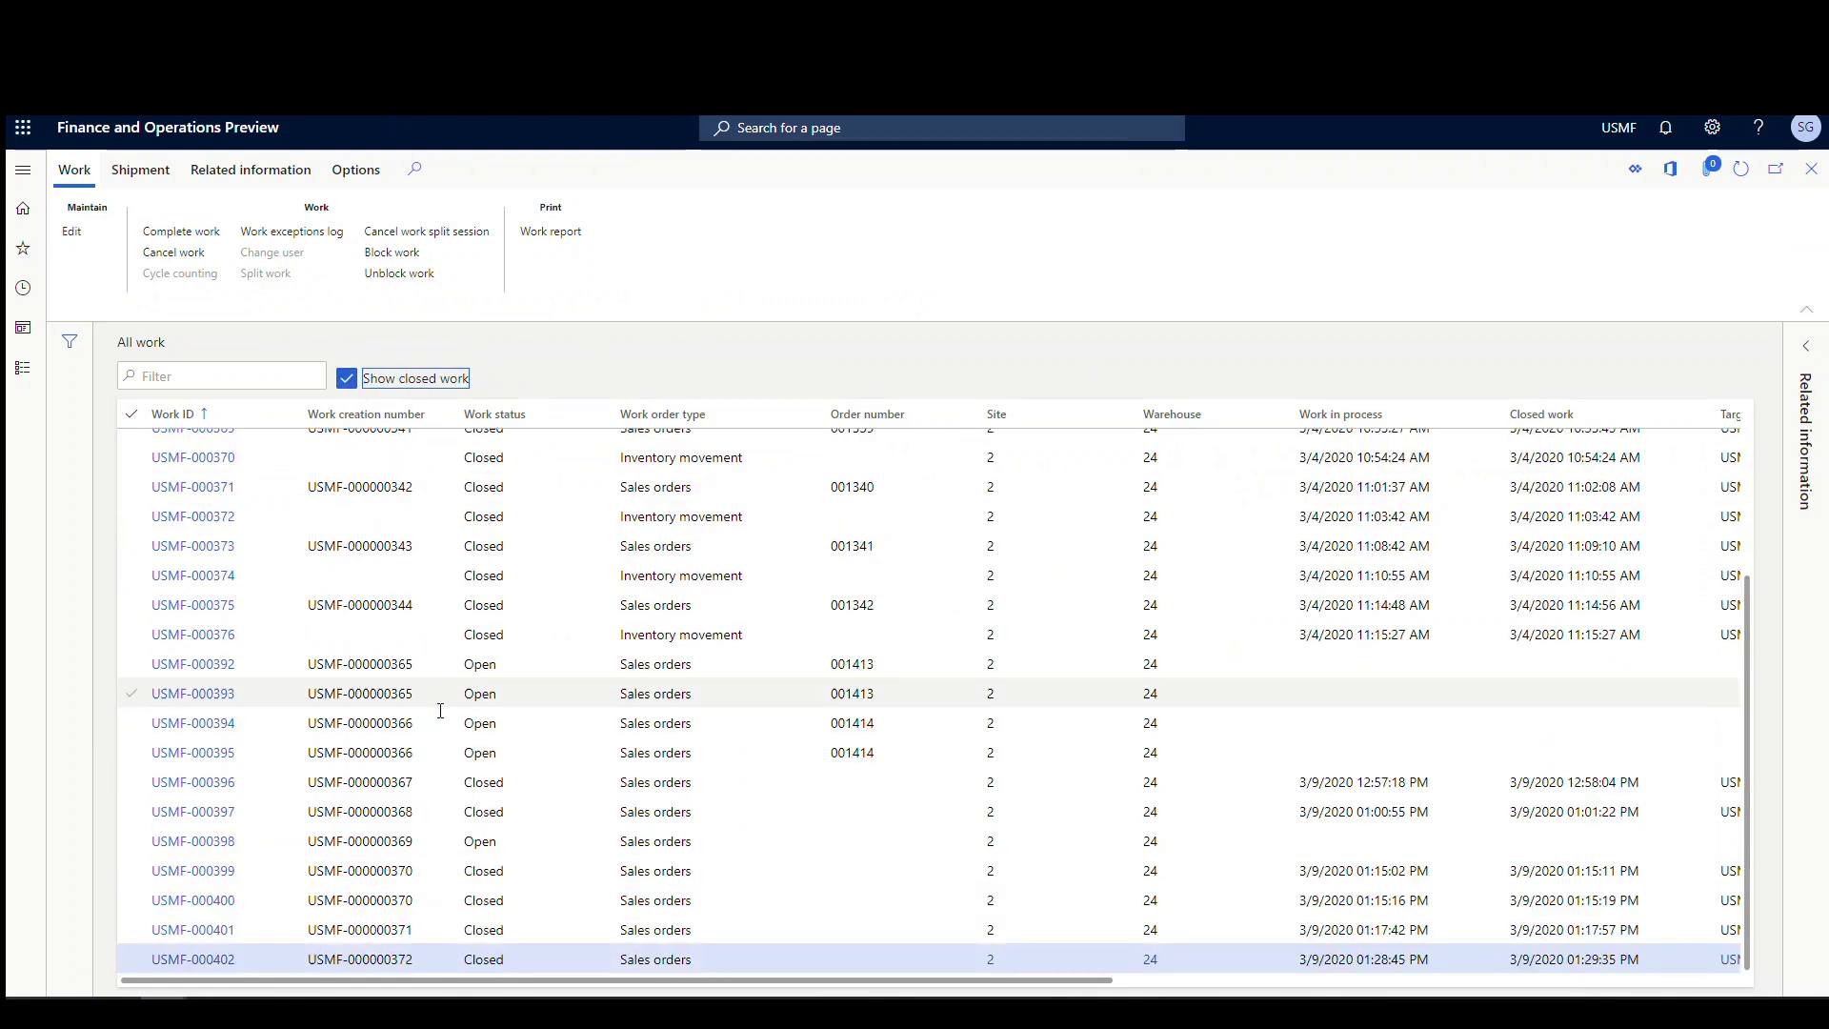
click(227, 965)
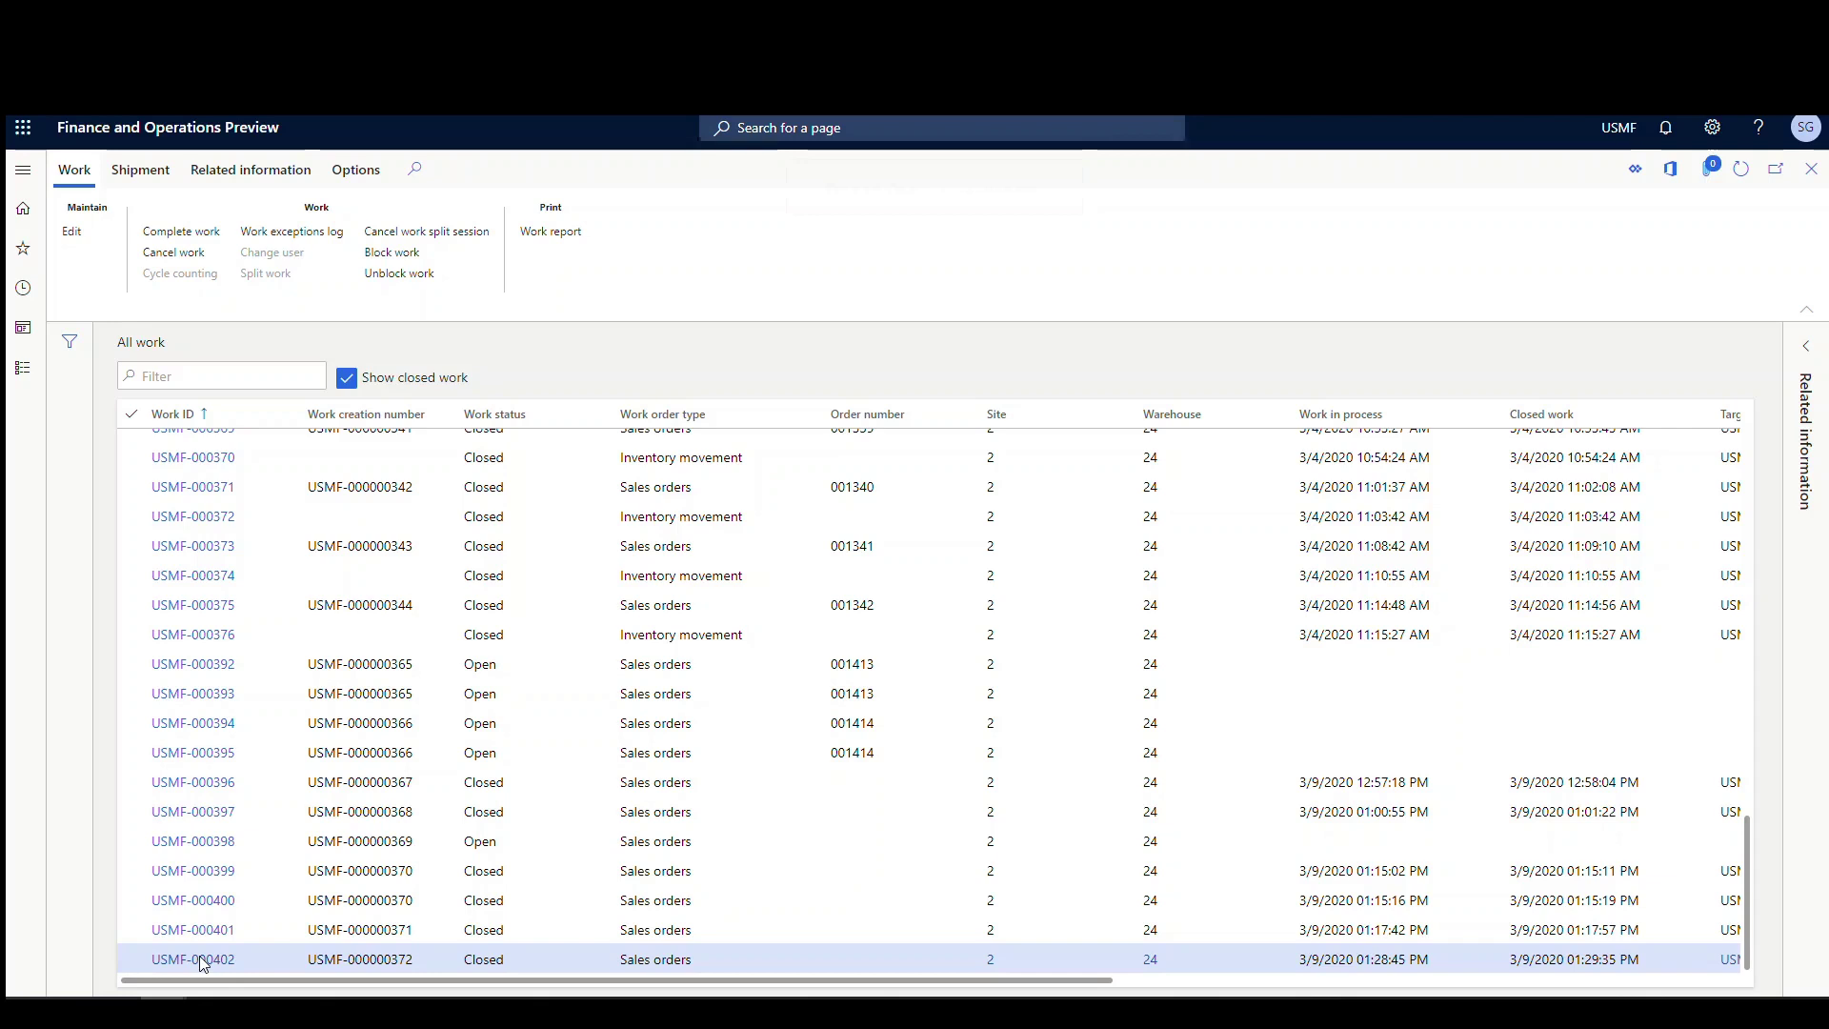